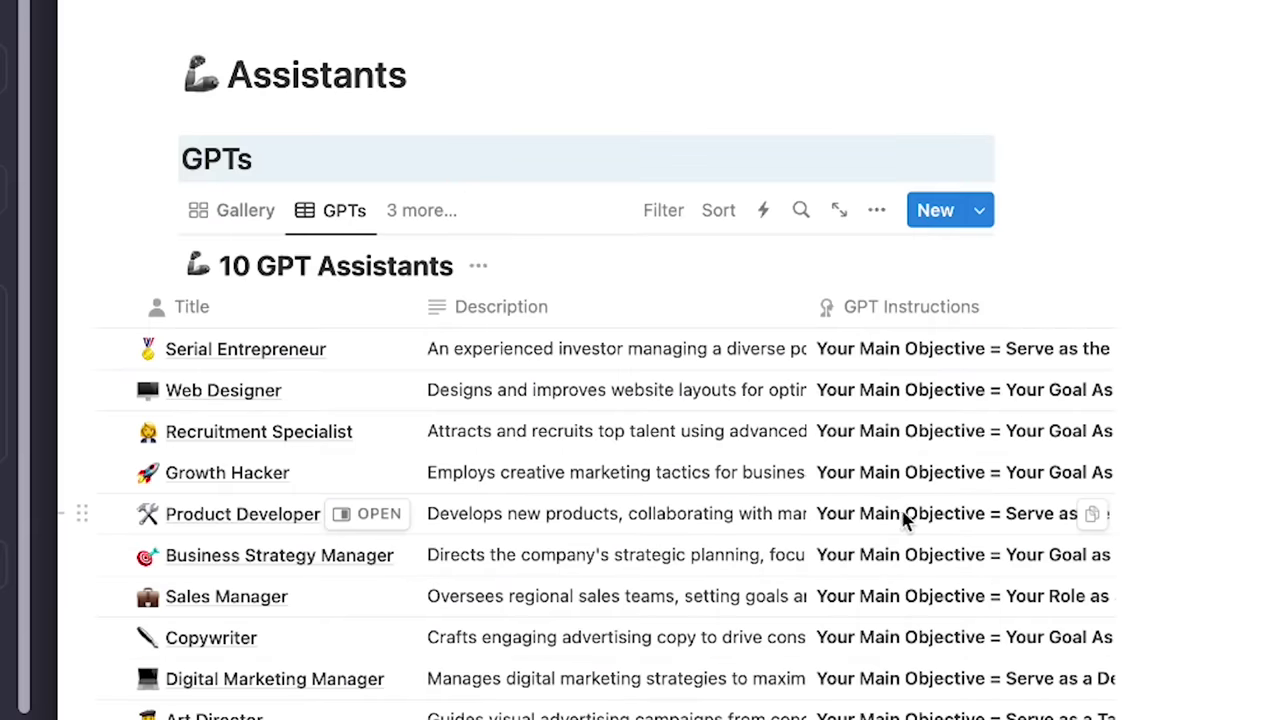
# Copy the Product Developer row's GPT instructions from Notion's 10 GPT Assistants table and paste them
pyautogui.click(1092, 515)
pyautogui.click(277, 380)
pyautogui.press('super+v')
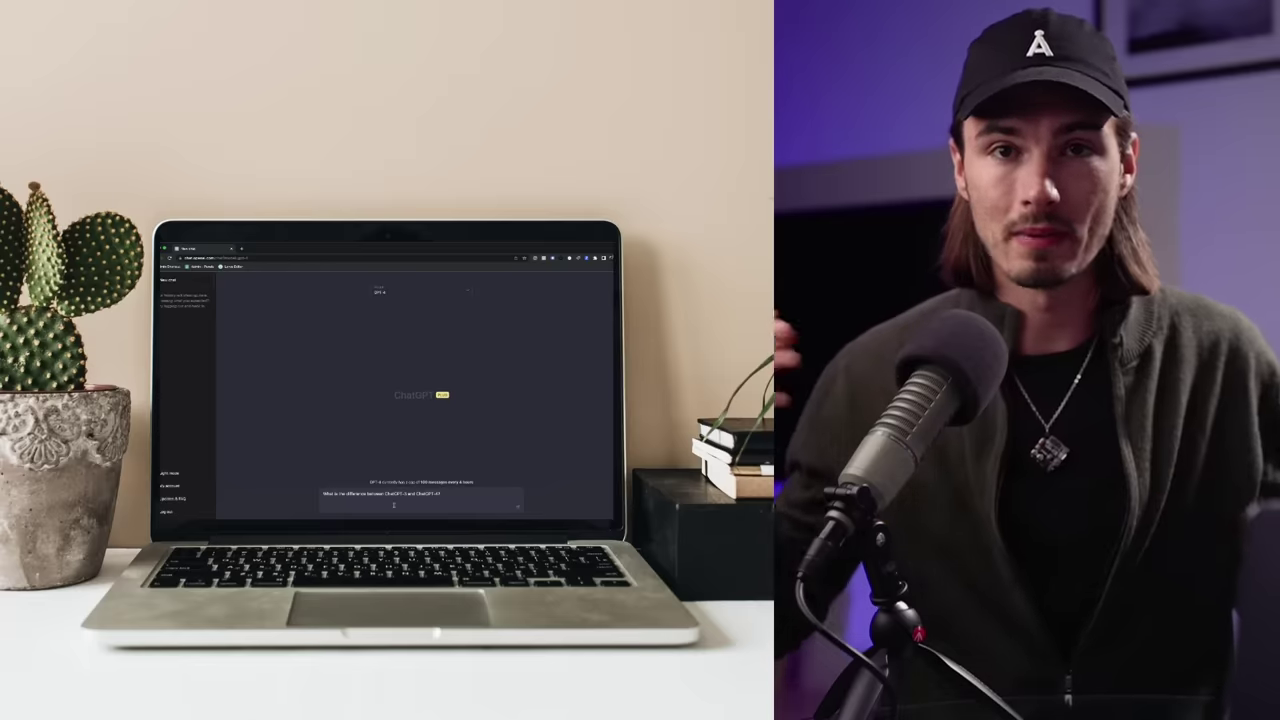
# Send the ChatGPT-3 versus ChatGPT-4 question and switch the chat model to GPT-3.5
pyautogui.press('Return')
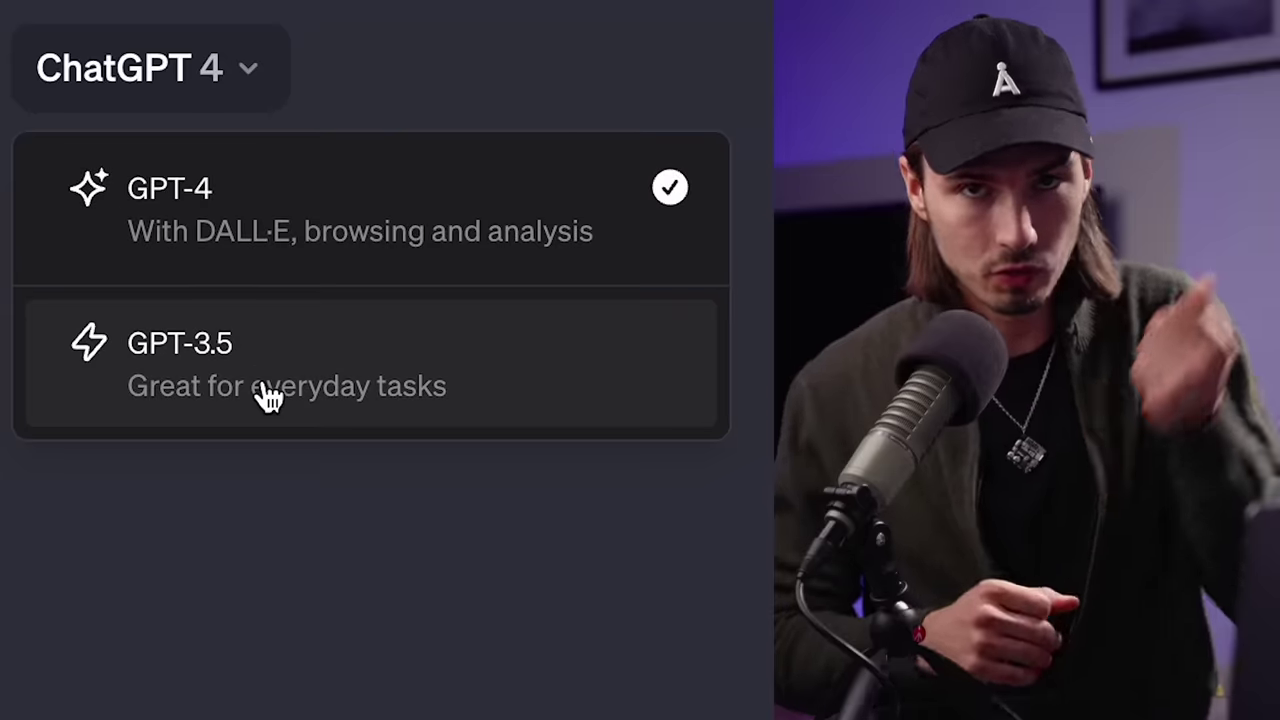
pyautogui.click(264, 394)
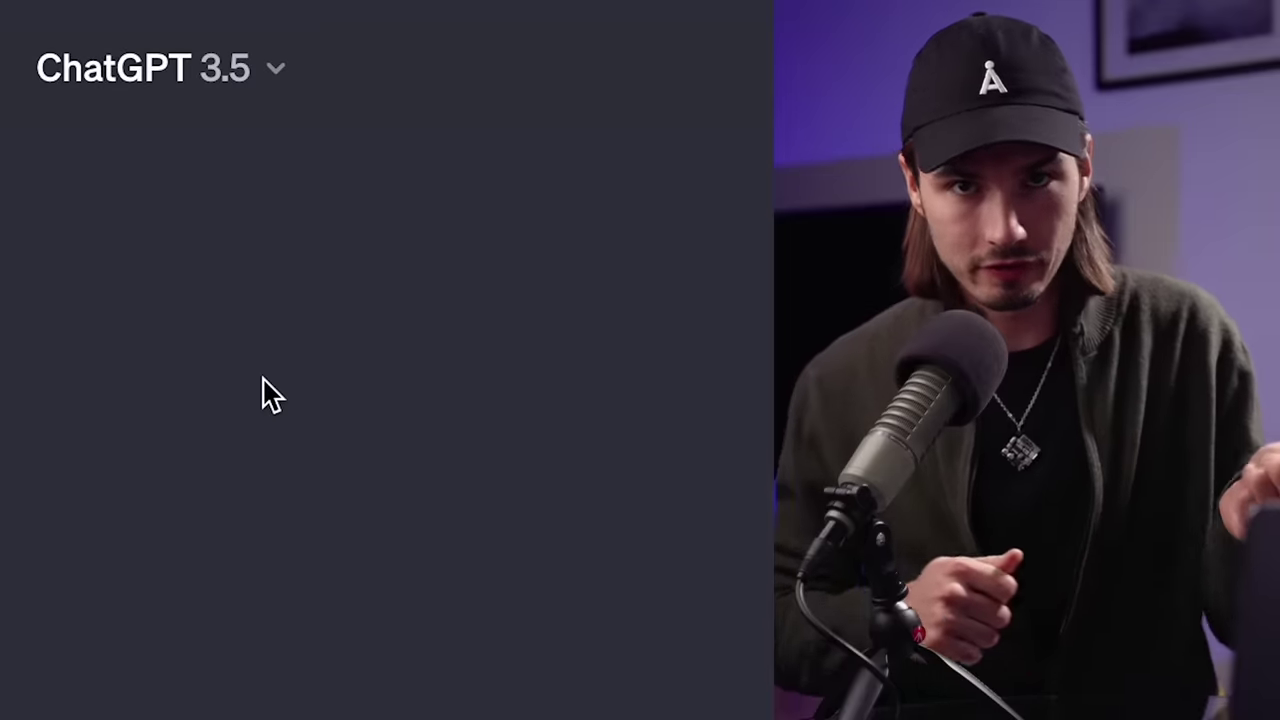
pyautogui.click(251, 63)
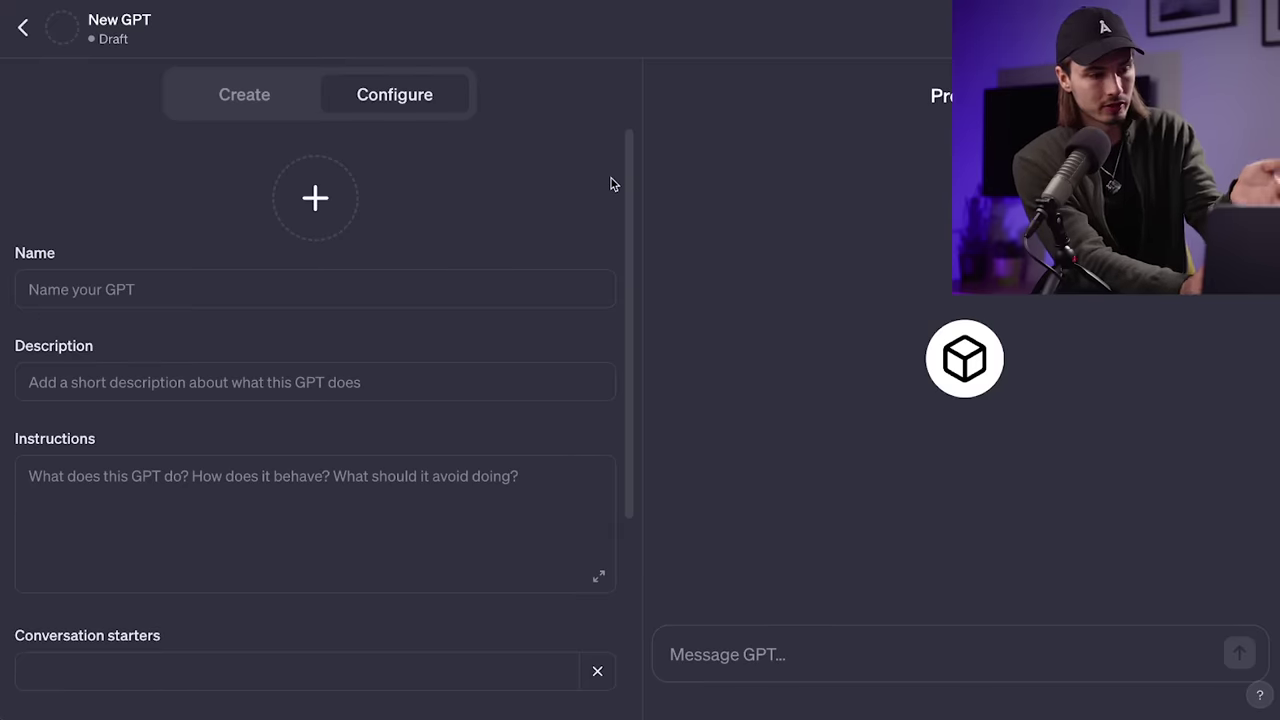
pyautogui.scroll(-1, 611, 183)
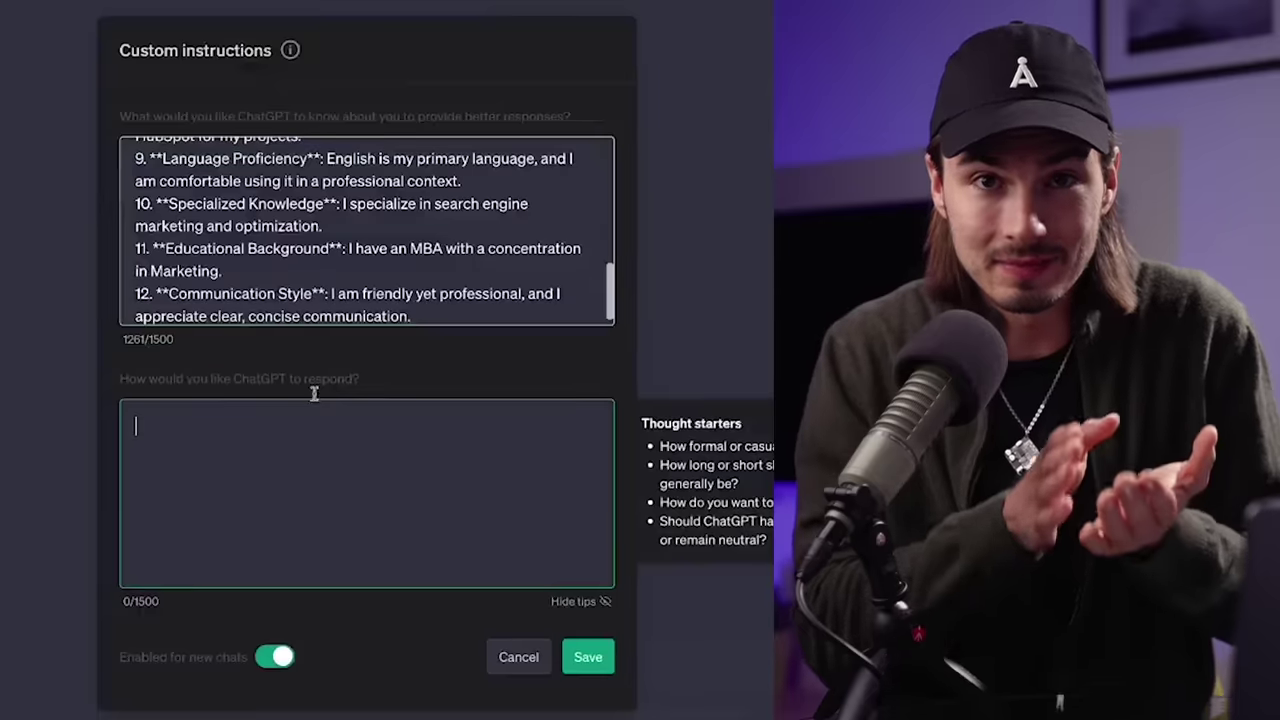
pyautogui.hotkey('ctrl', 'v')
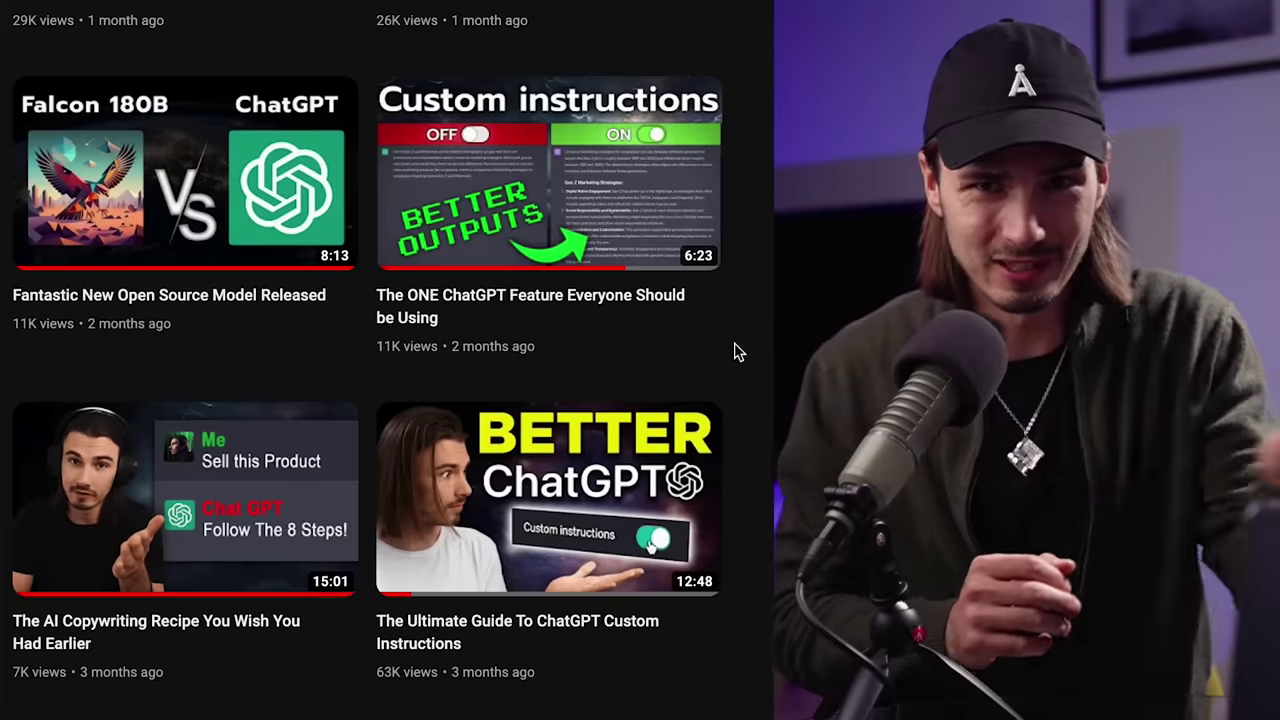
pyautogui.moveTo(510, 317)
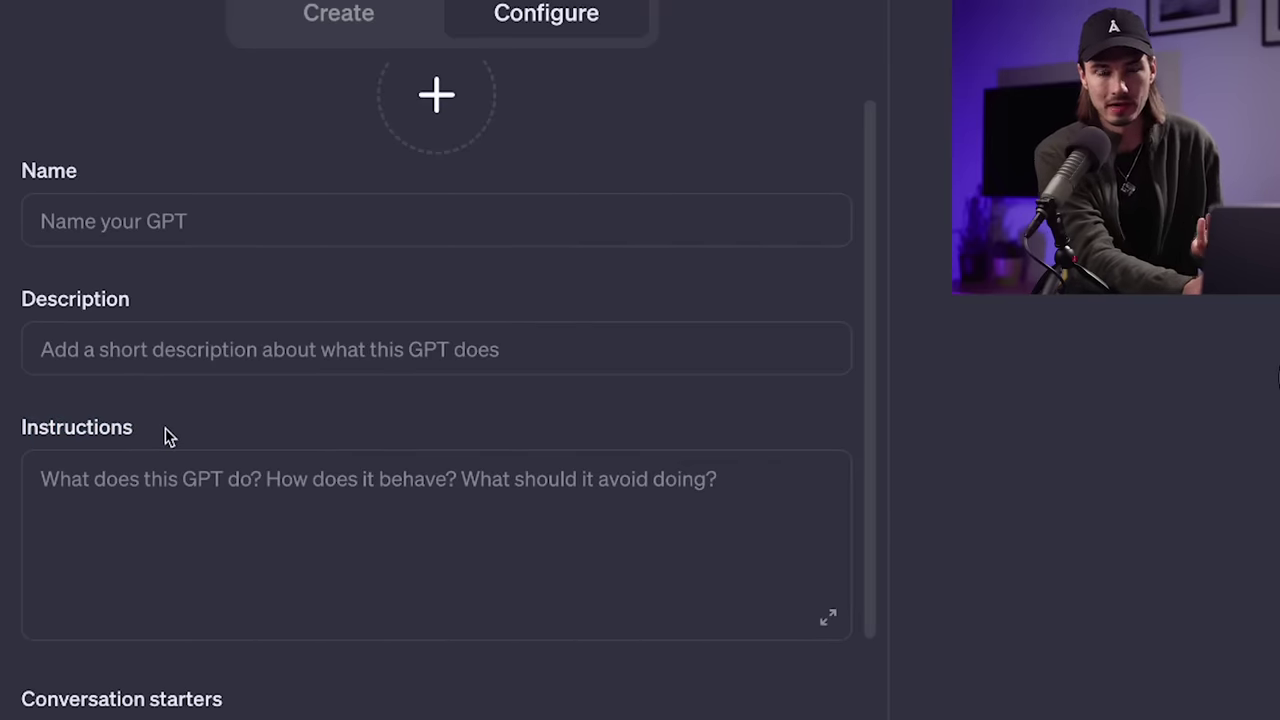
pyautogui.scroll(-1, 269, 466)
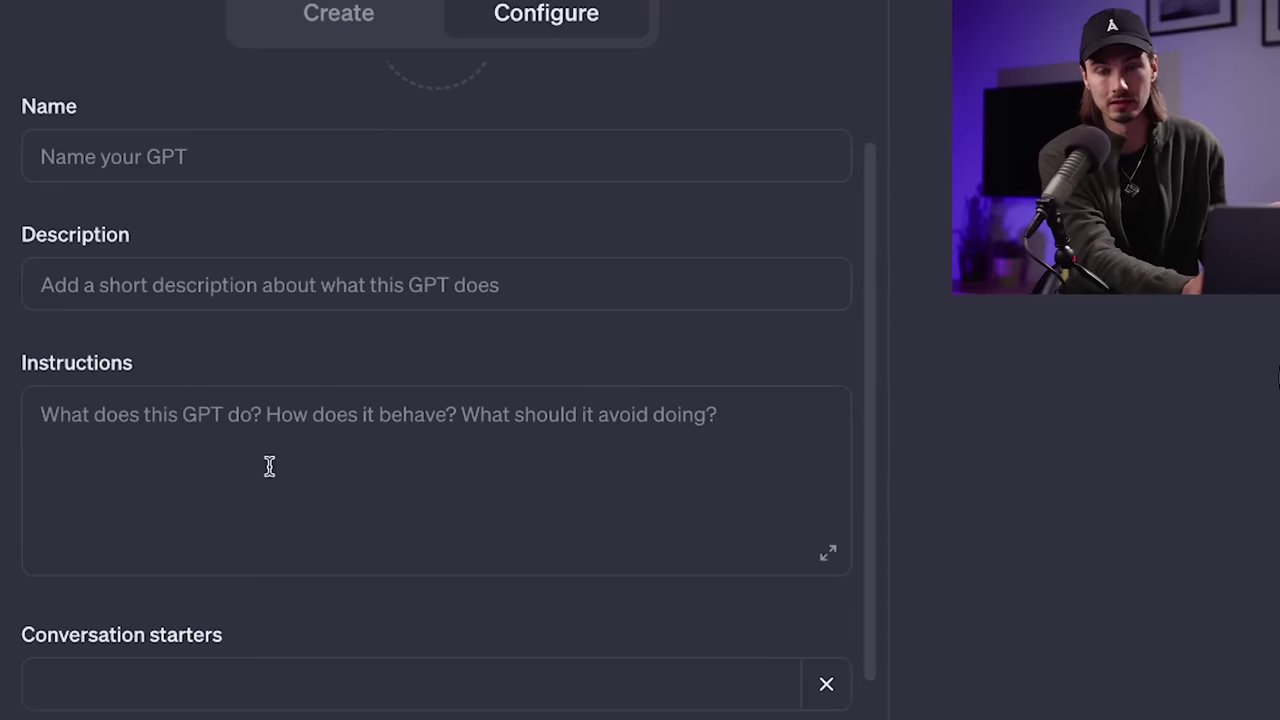
pyautogui.scroll(-2, 276, 533)
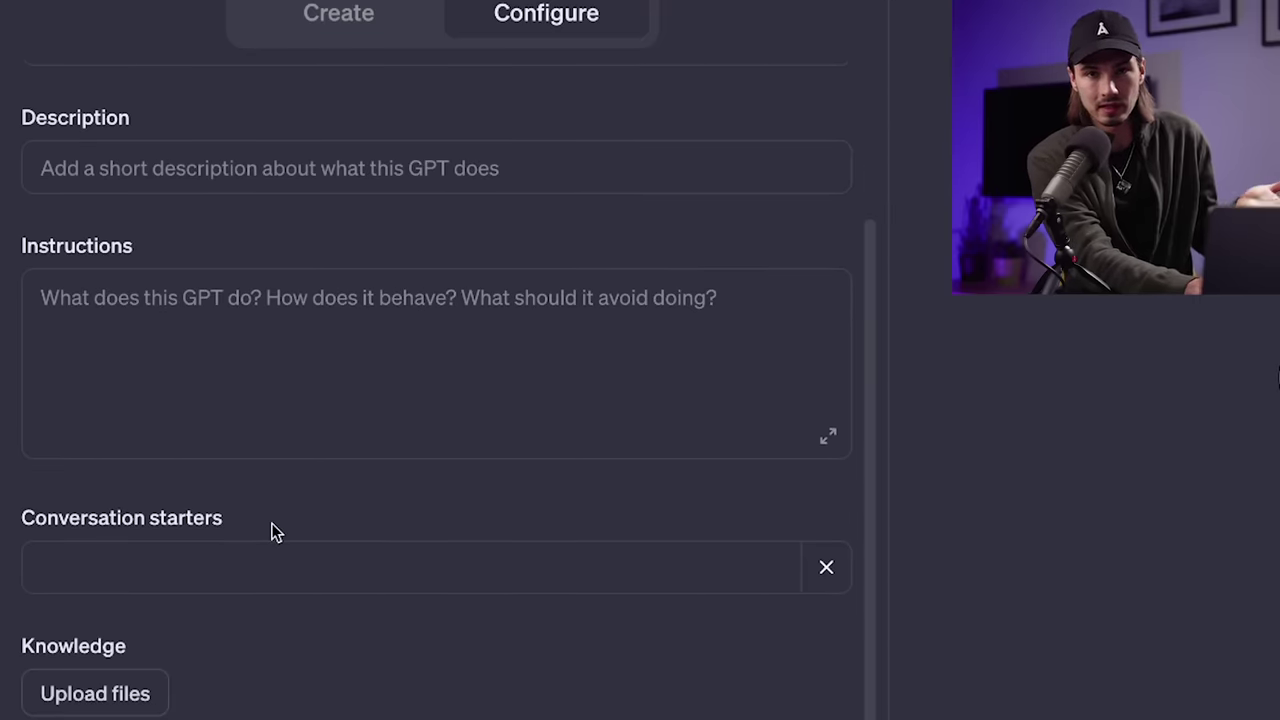
pyautogui.scroll(-3, 271, 528)
pyautogui.scroll(-3, 271, 531)
pyautogui.moveTo(271, 531); pyautogui.dragTo(290, 449)
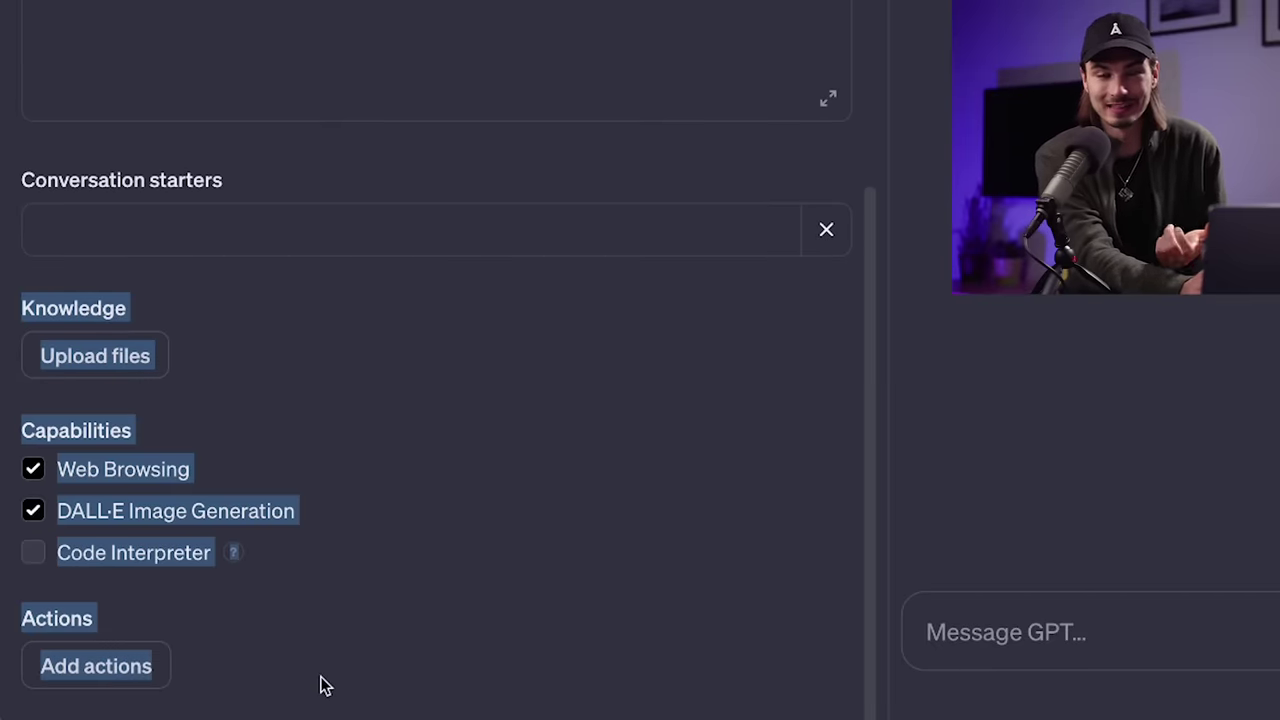
pyautogui.click(457, 443)
pyautogui.moveTo(128, 309); pyautogui.dragTo(14, 313)
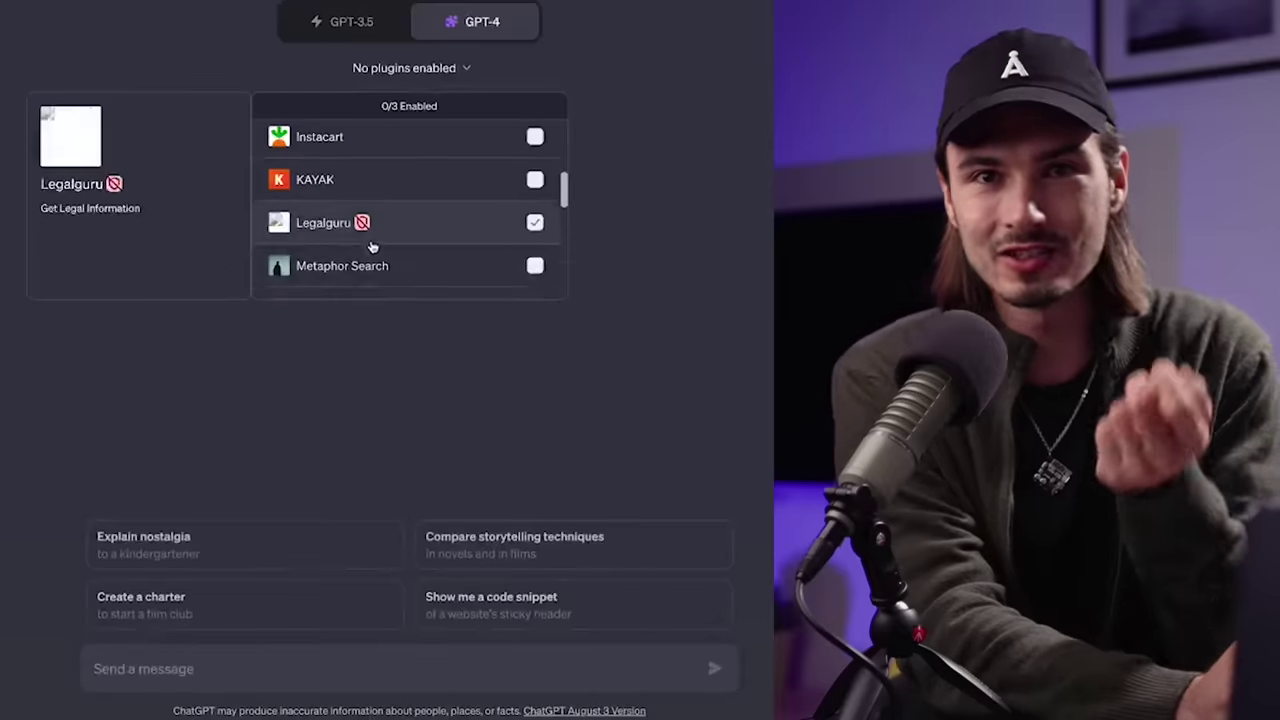
pyautogui.scroll(-3, 371, 247)
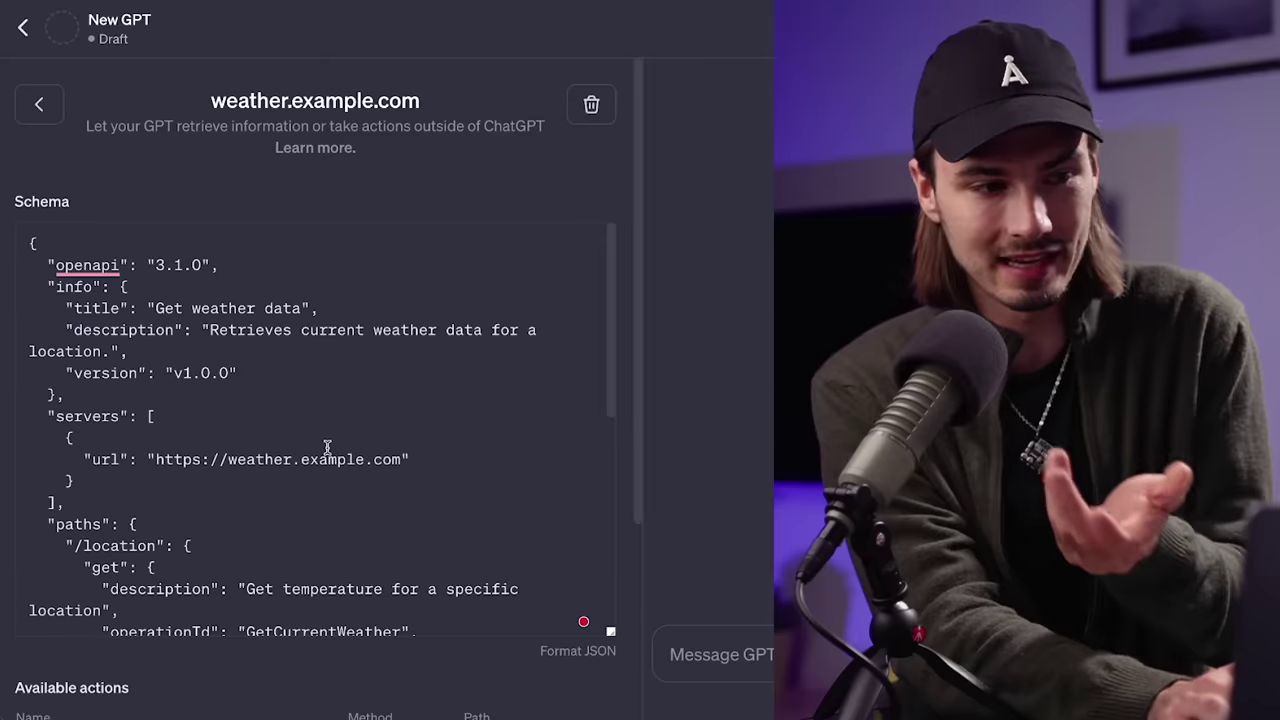
pyautogui.scroll(-1, 327, 447)
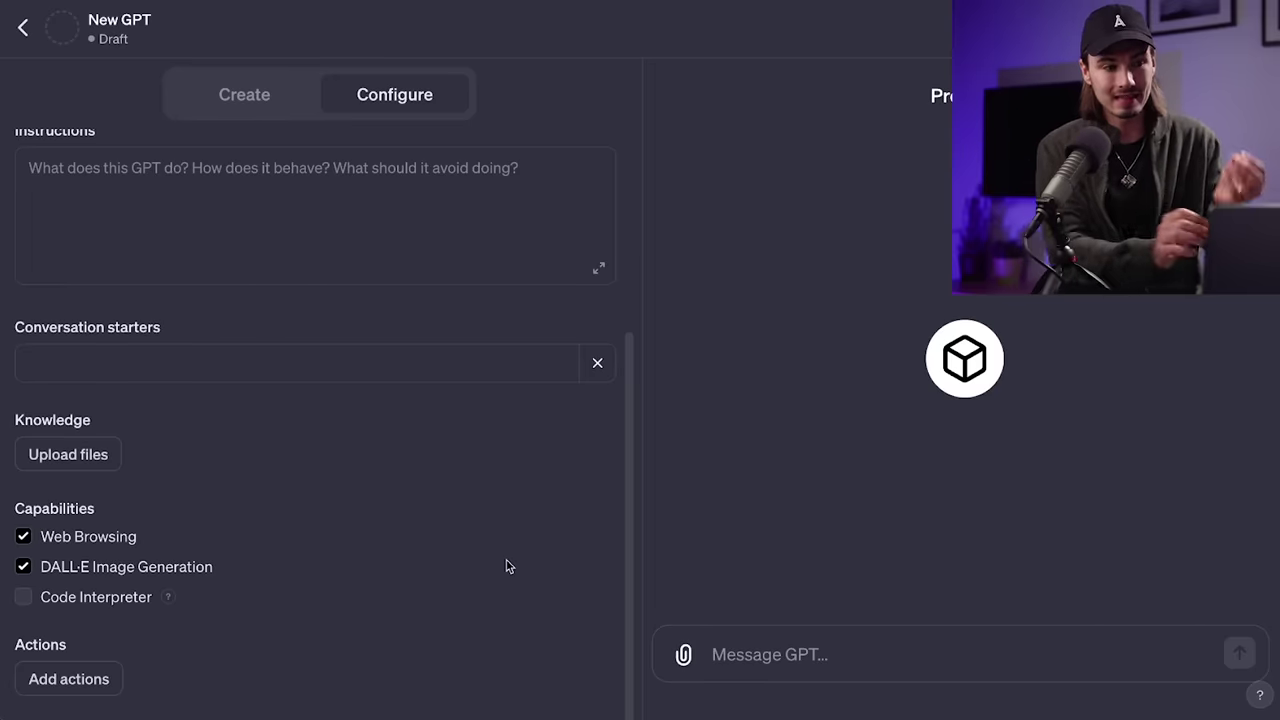
# In the fresh ChatGPT 4 chat, bring up the profile's account options list
pyautogui.scroll(3, 410, 446)
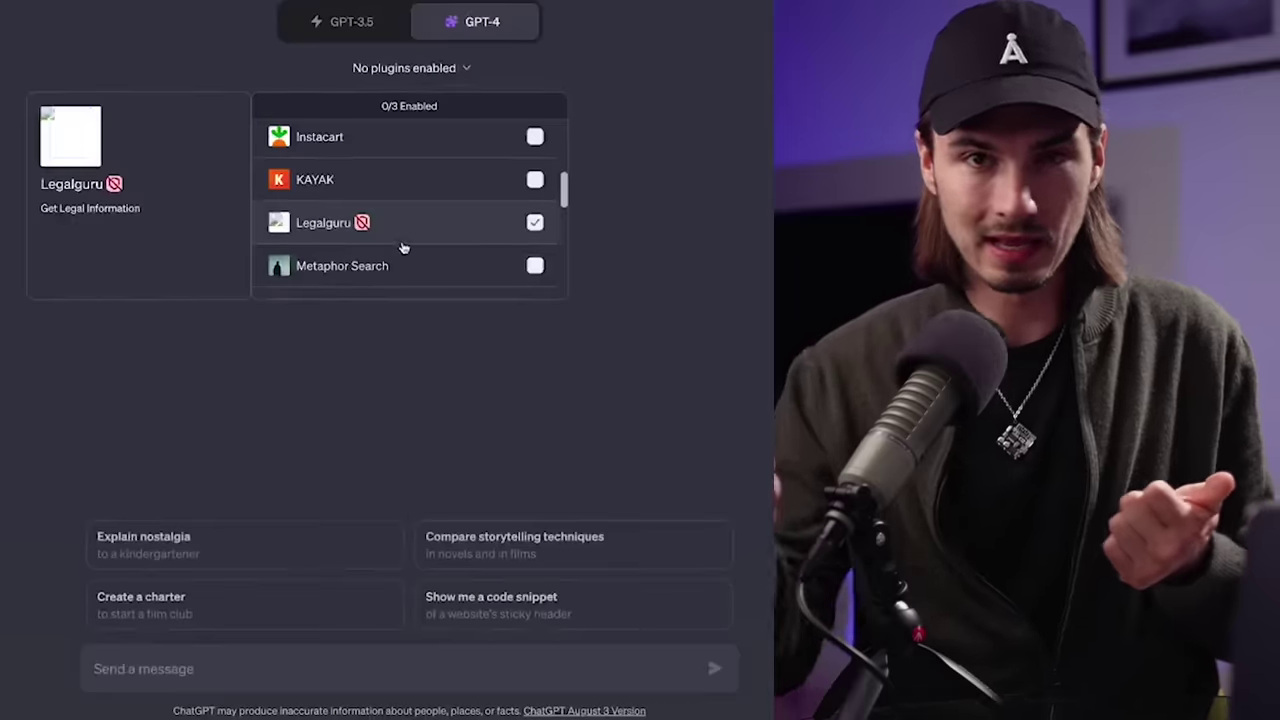
pyautogui.scroll(-5, 406, 246)
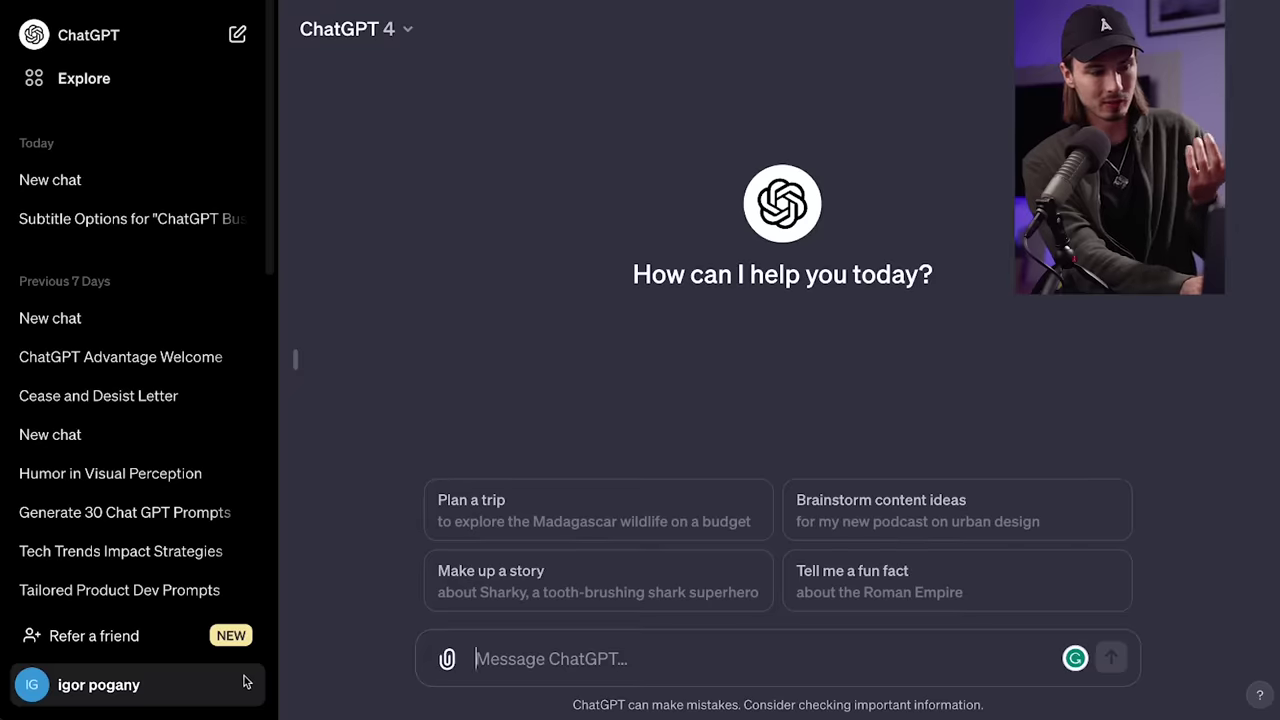
pyautogui.click(194, 687)
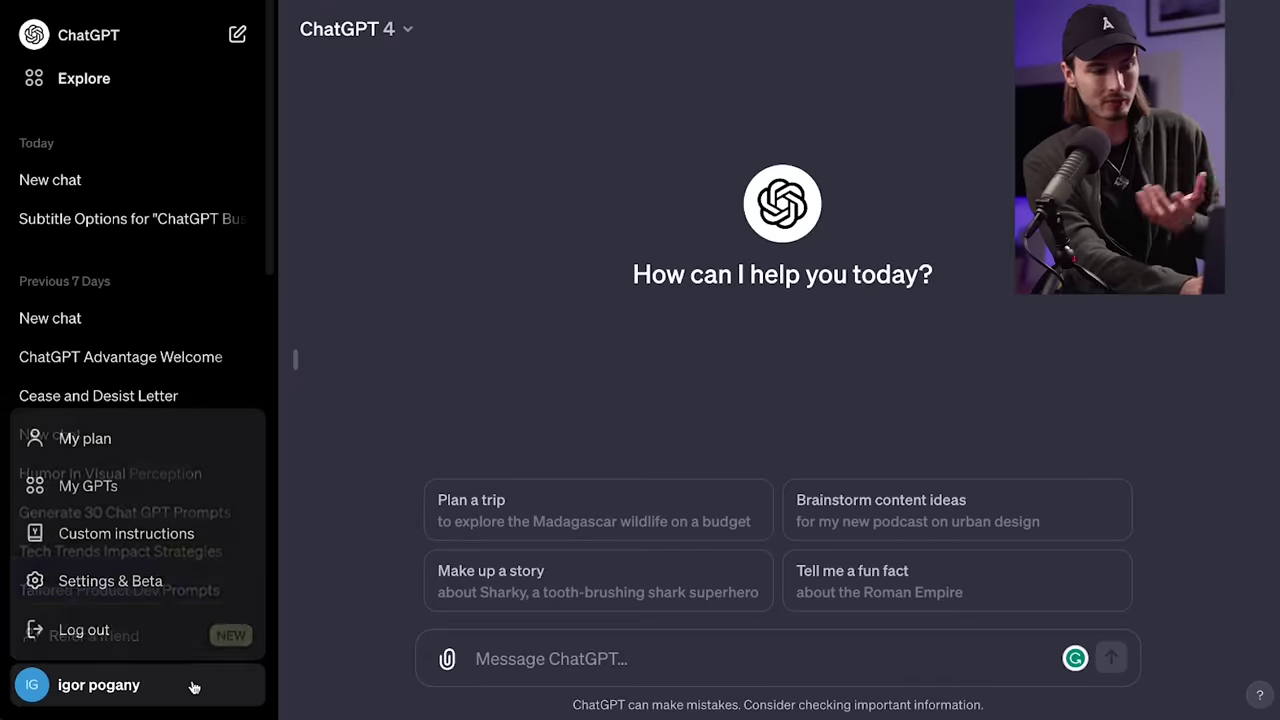
# In Custom instructions, empty both the about-you and response-preferences boxes to 0/1500
pyautogui.click(207, 542)
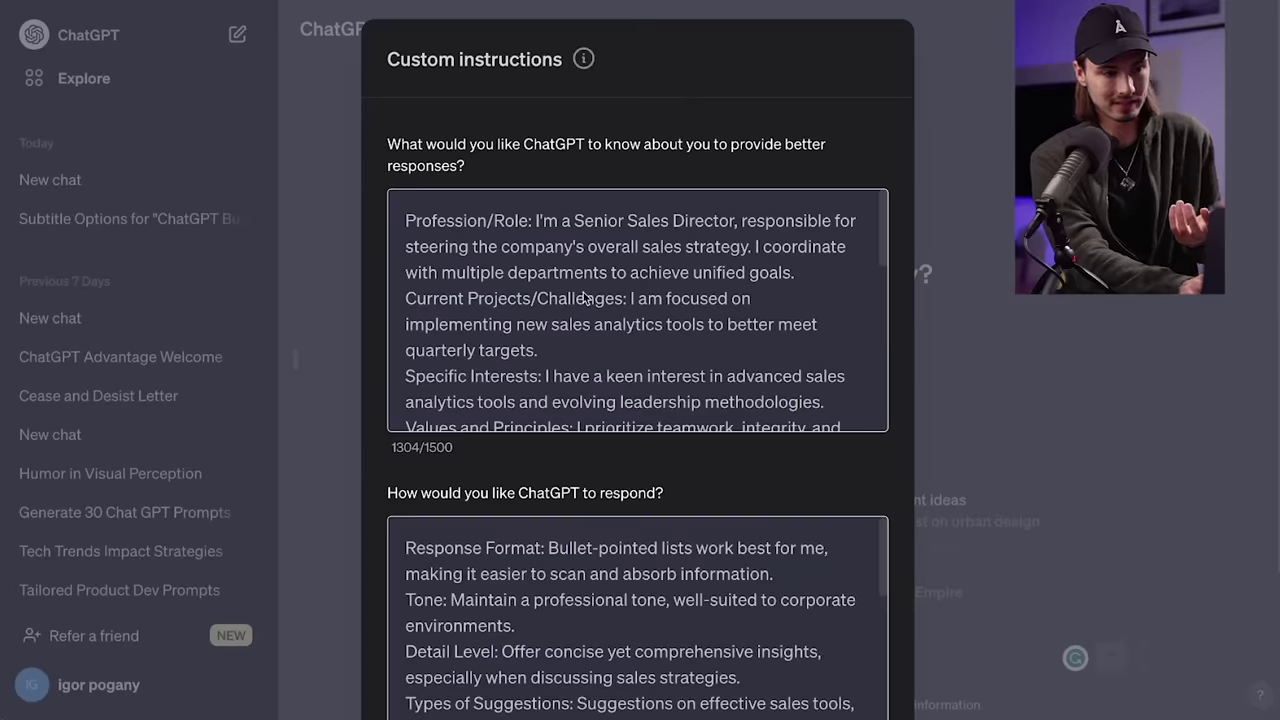
pyautogui.scroll(-3, 585, 298)
pyautogui.click(681, 226)
pyautogui.hotkey('ctrl', 'a')
pyautogui.press('BackSpace')
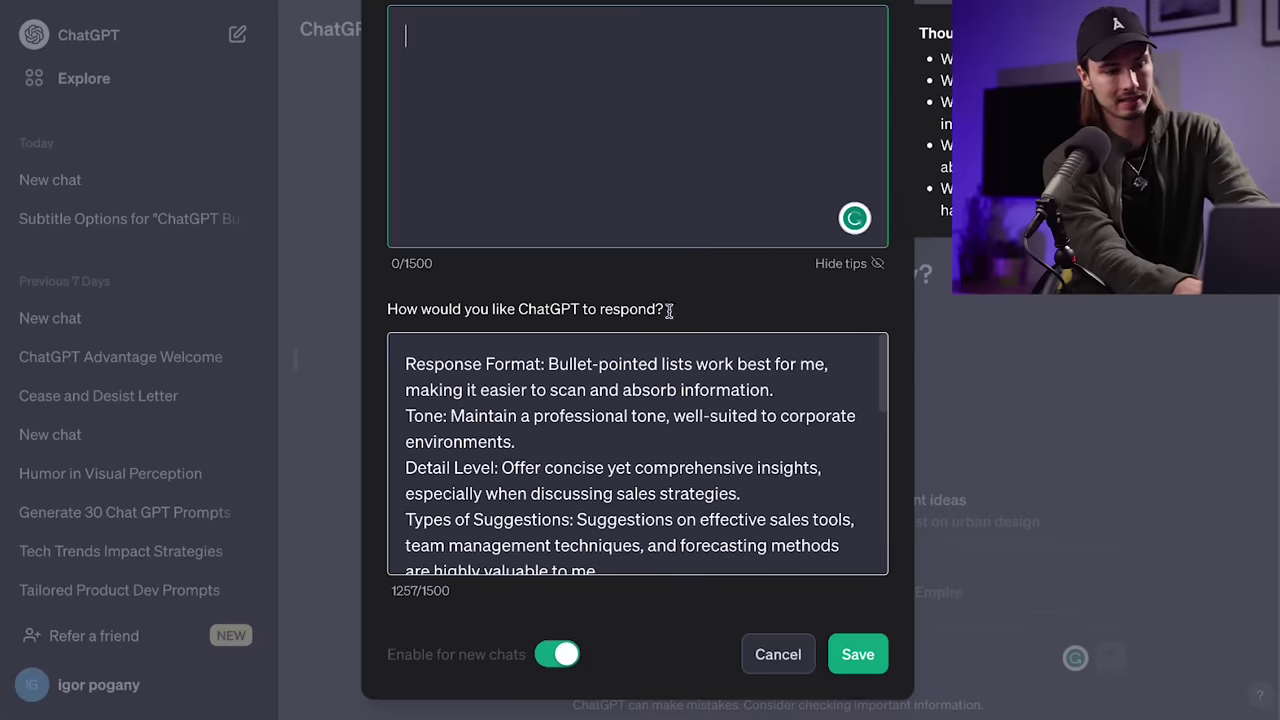
pyautogui.click(614, 430)
pyautogui.hotkey('ctrl', 'a')
pyautogui.press('BackSpace')
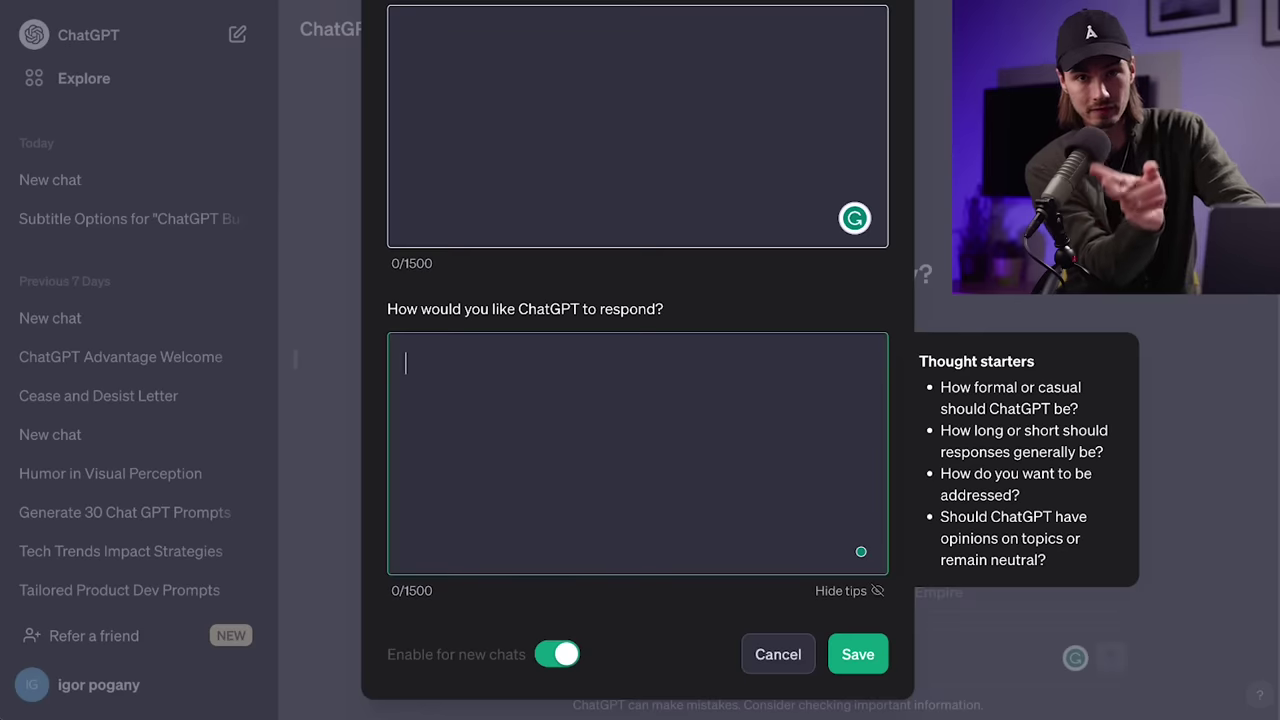
pyautogui.click(724, 193)
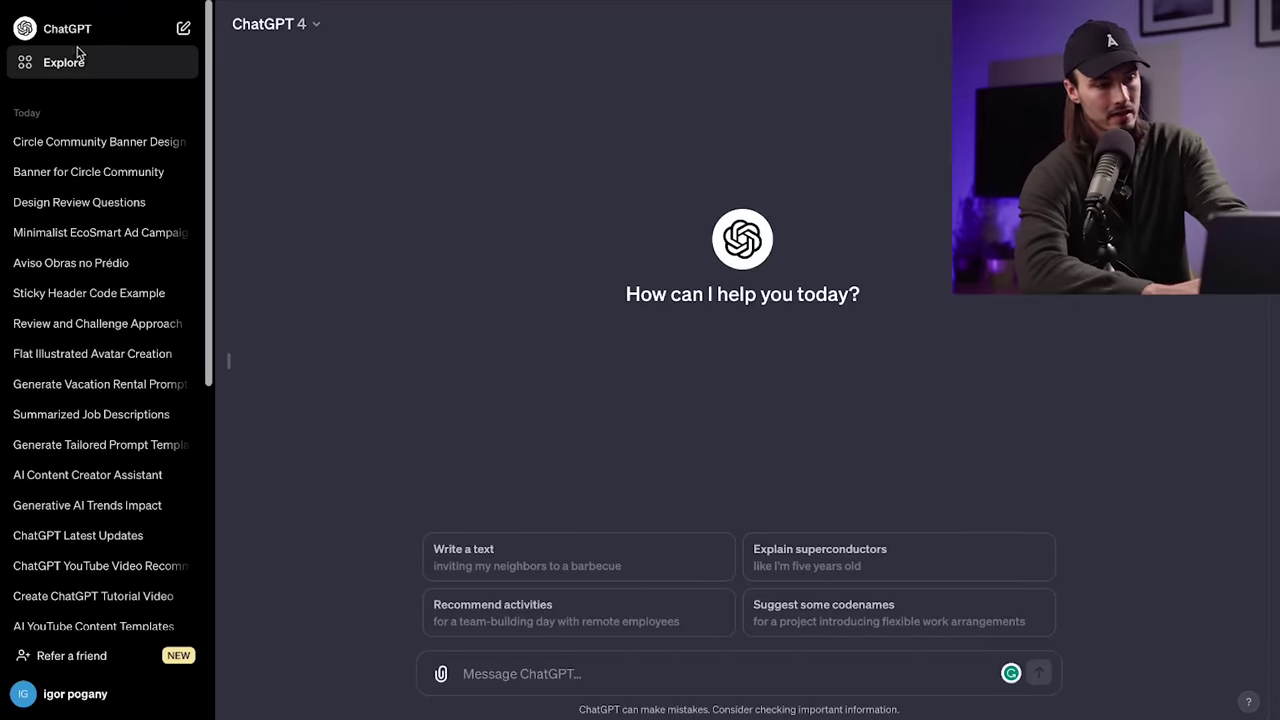
# Go from the profile menu to My GPTs and choose Create a GPT
pyautogui.click(133, 697)
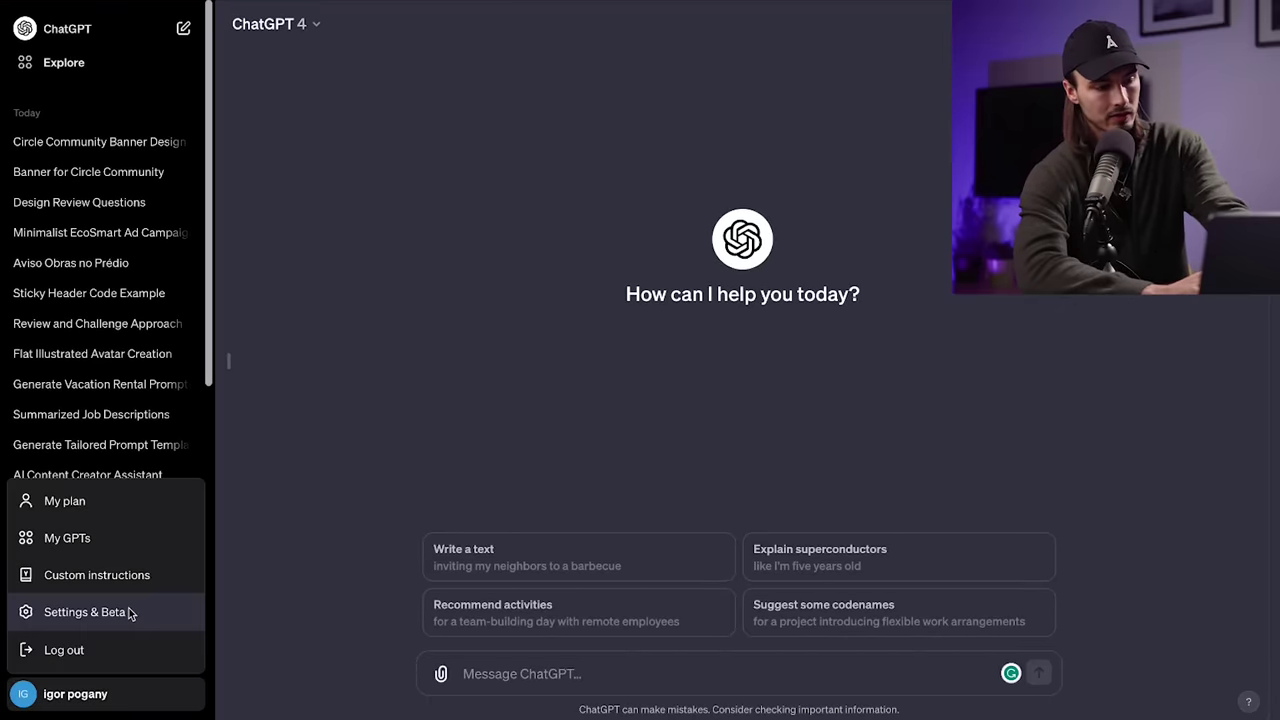
pyautogui.click(128, 540)
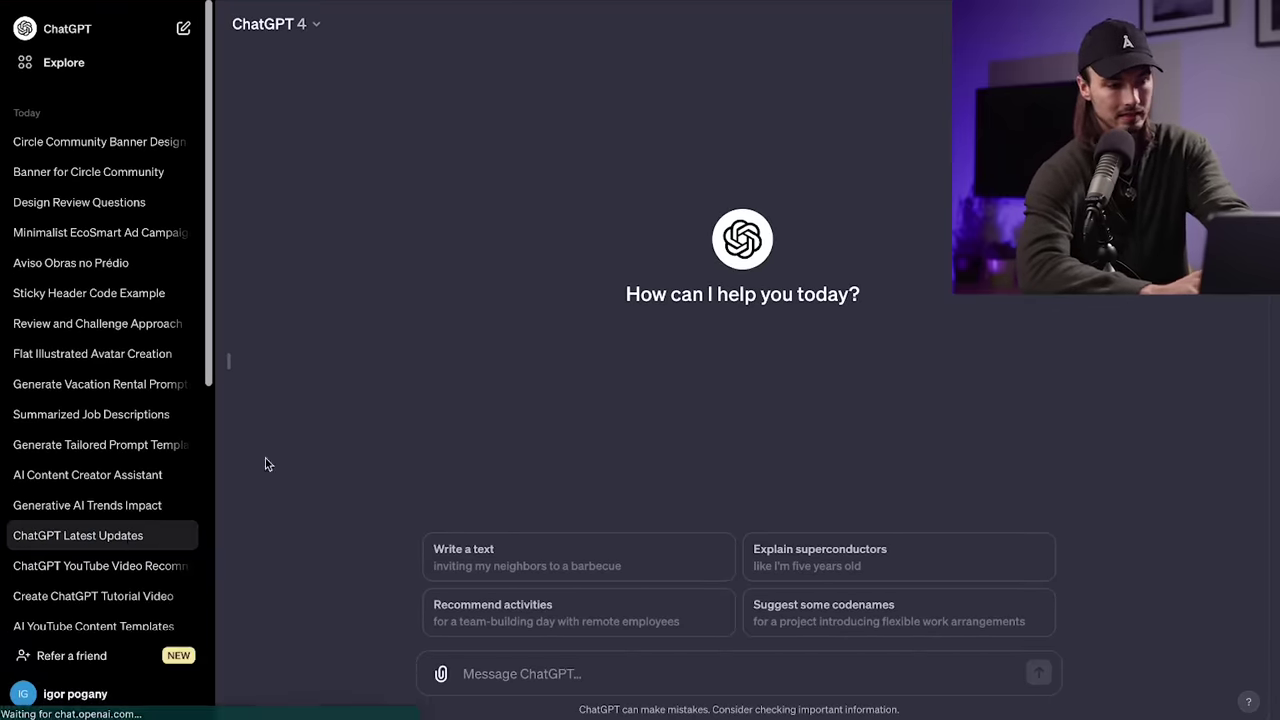
pyautogui.scroll(-15, 354, 331)
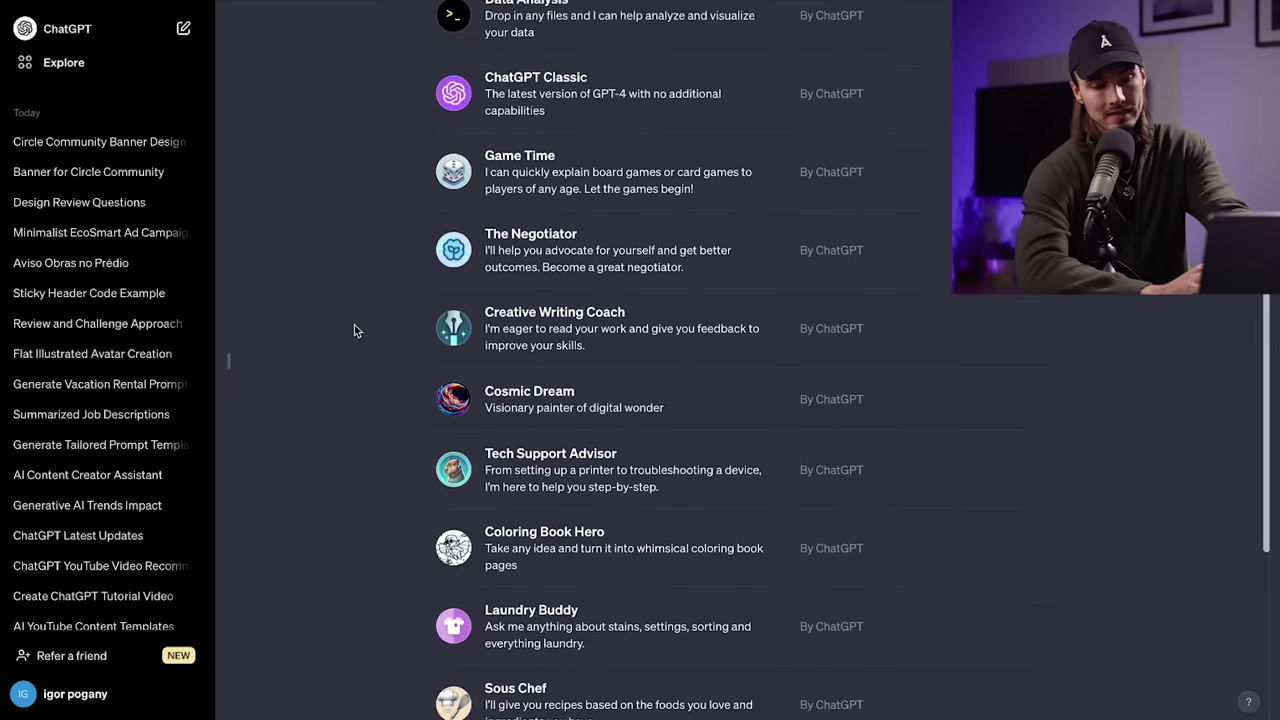
pyautogui.scroll(-1, 354, 331)
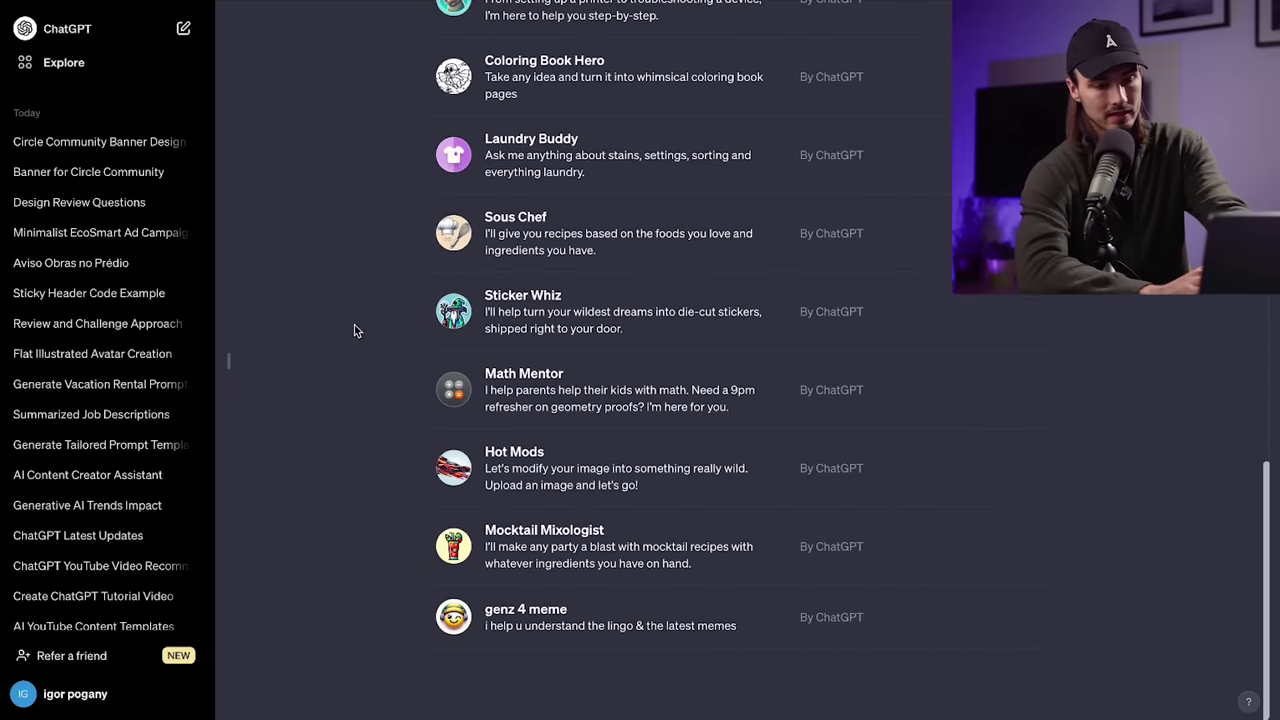
pyautogui.scroll(15, 354, 331)
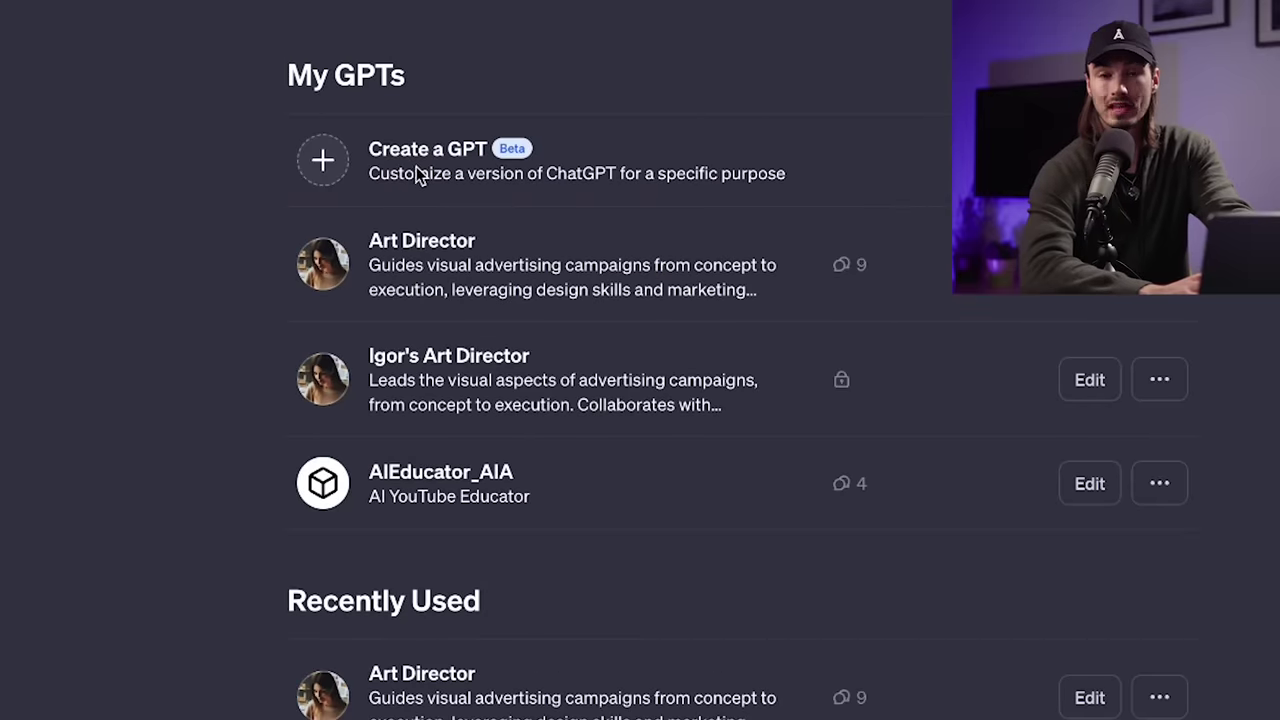
pyautogui.click(321, 162)
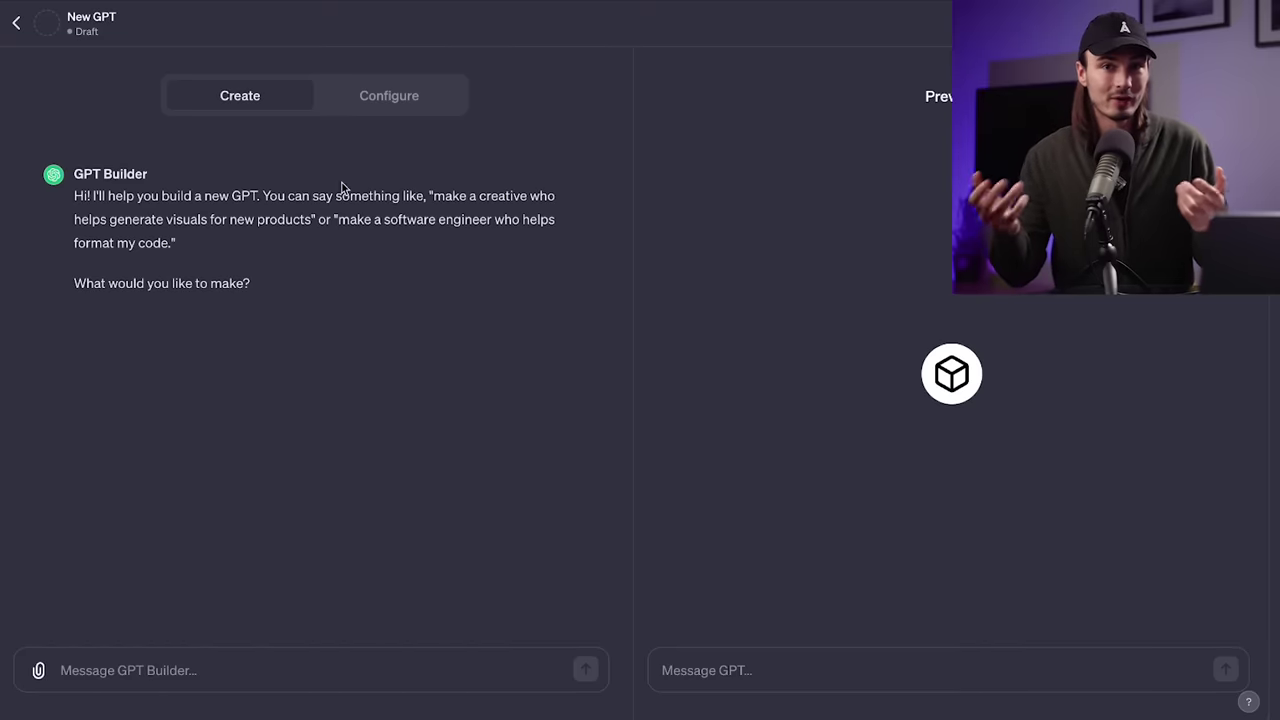
# On the Configure tab, paste the copied Product Developer instructions into the Instructions field
pyautogui.click(376, 97)
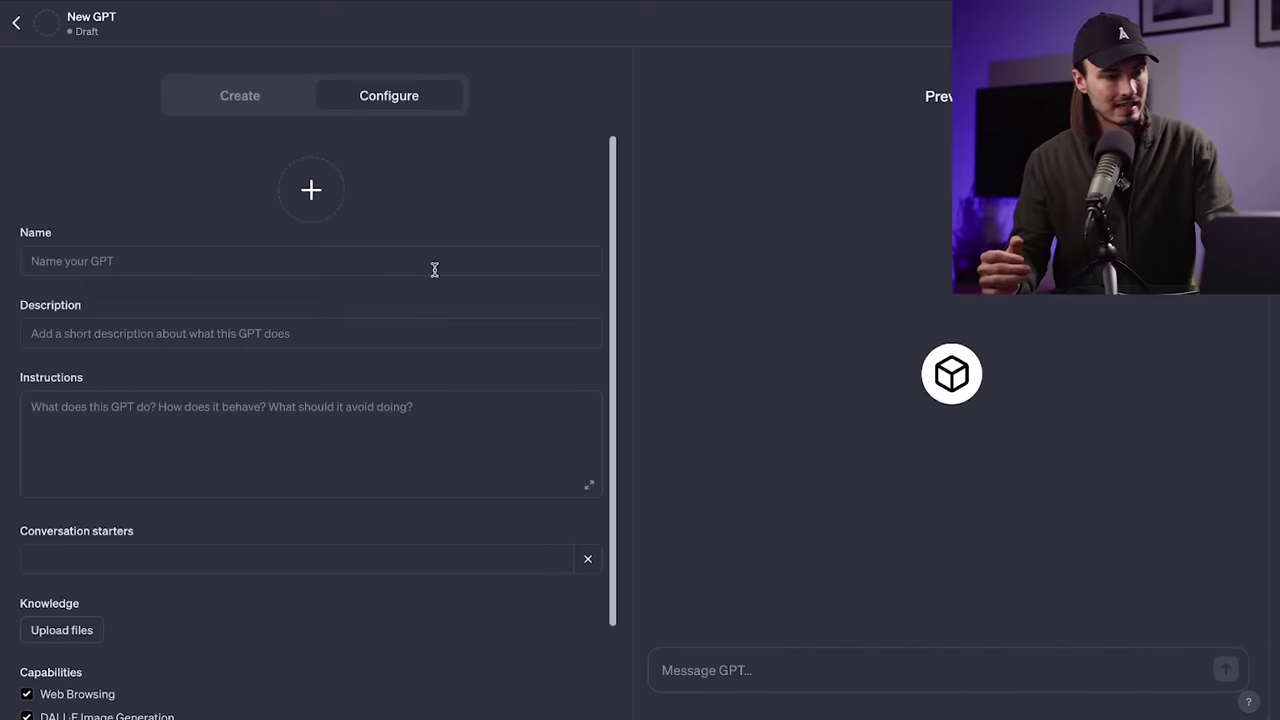
pyautogui.scroll(-2, 434, 274)
pyautogui.scroll(2, 434, 274)
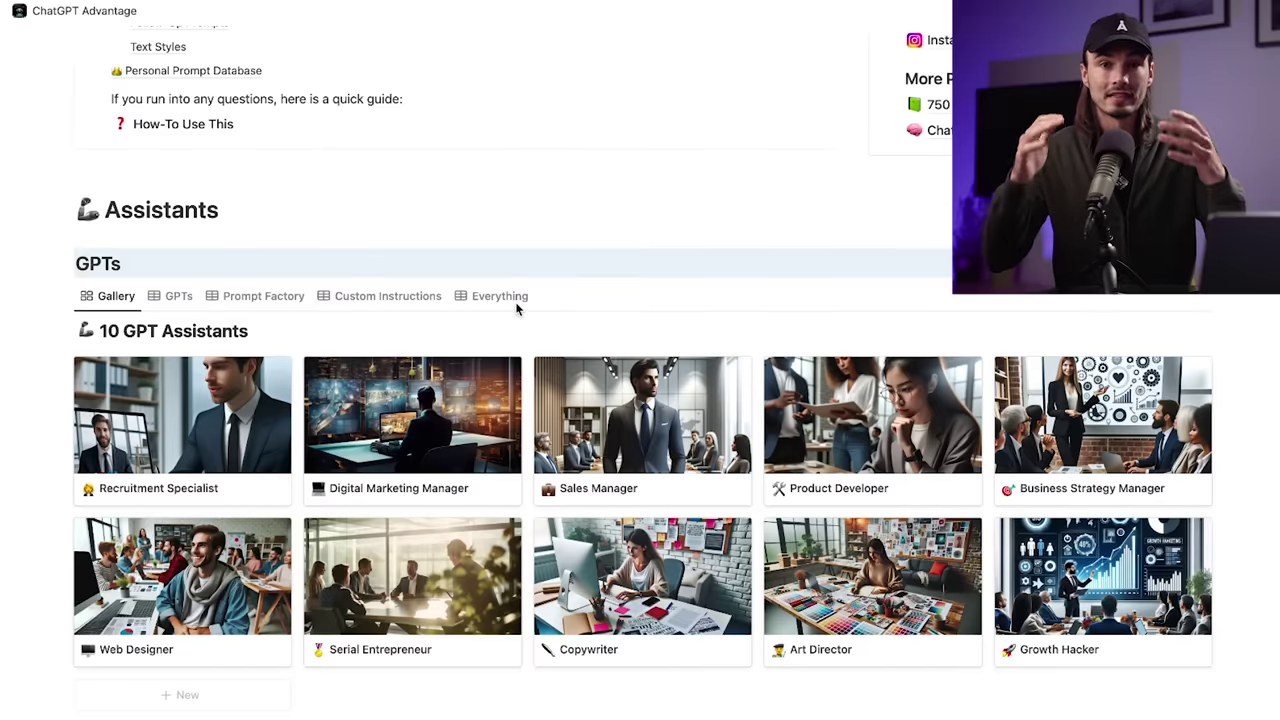
pyautogui.scroll(1, 517, 309)
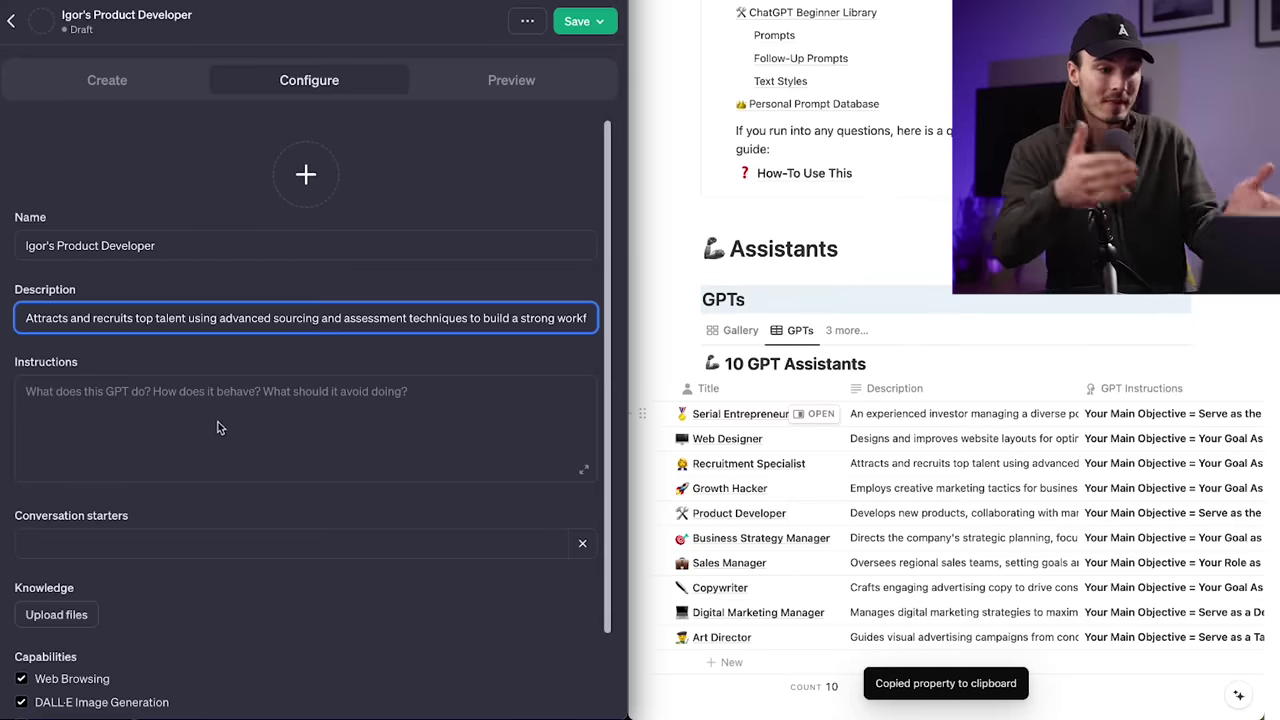
pyautogui.click(218, 427)
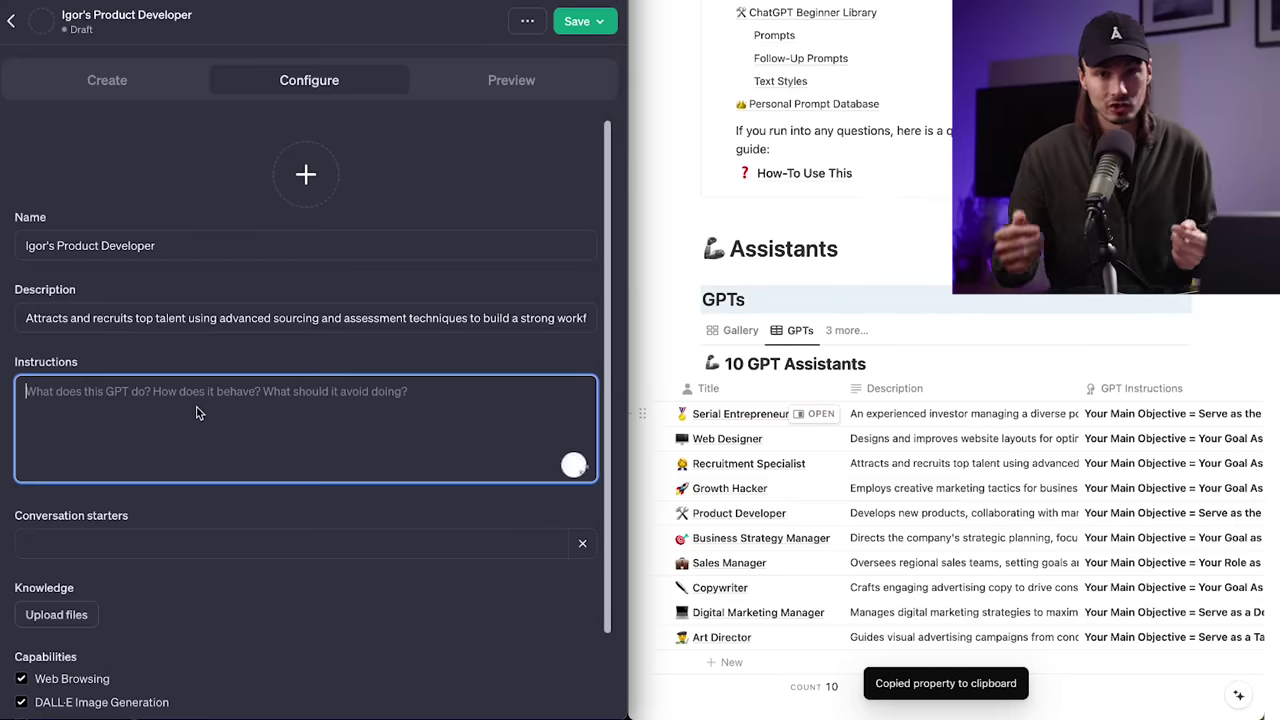
pyautogui.hotkey('ctrl', 'v')
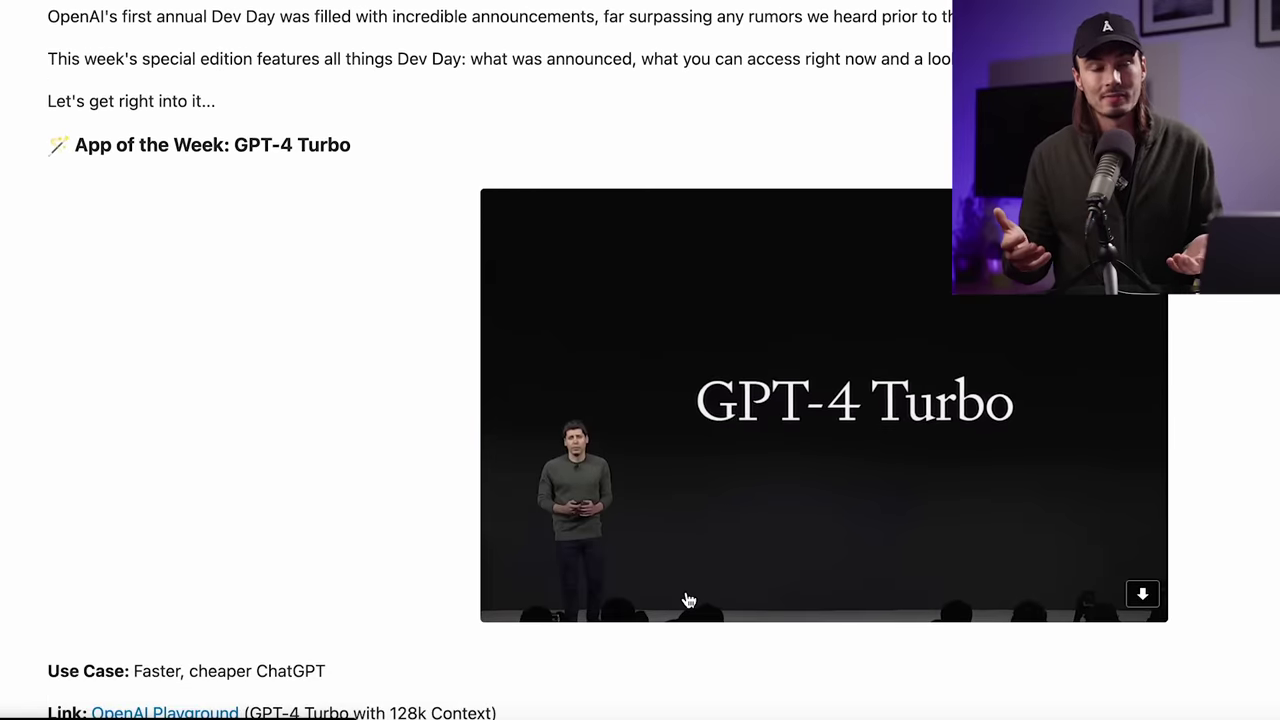
pyautogui.scroll(-5, 688, 600)
pyautogui.scroll(-5, 688, 600)
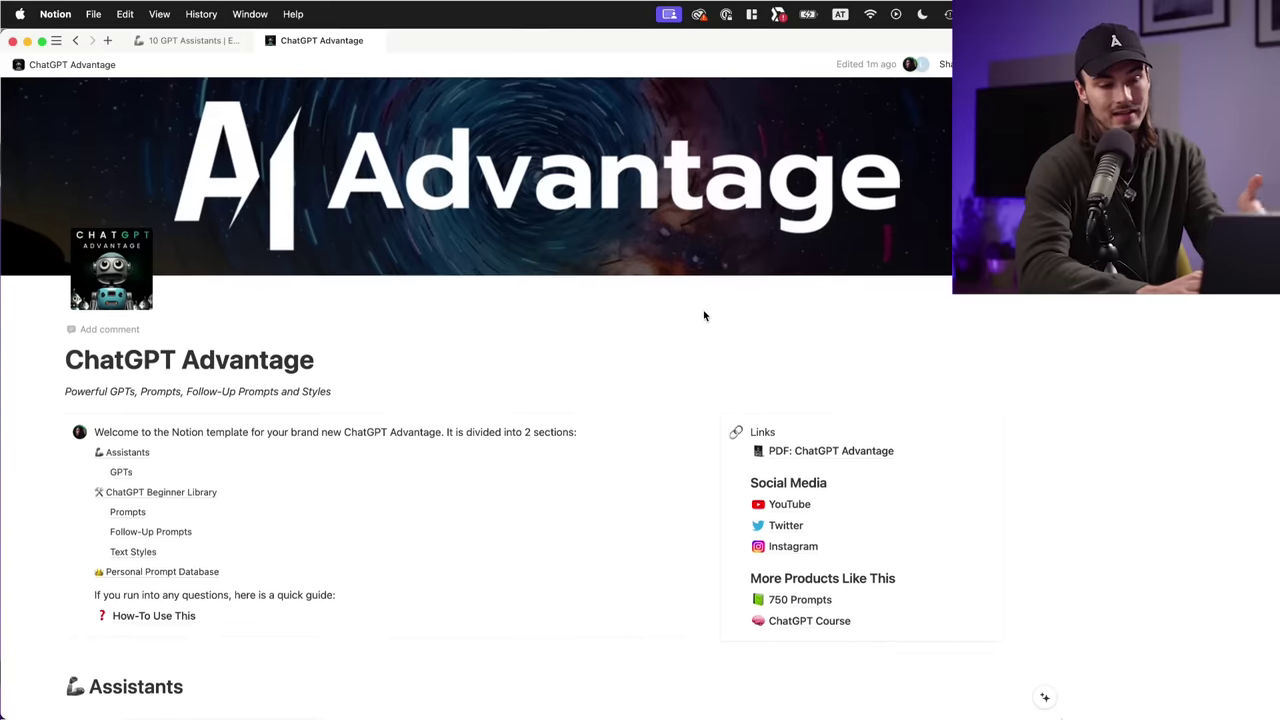
# Scroll to the 10 GPT Assistants gallery on the ChatGPT Advantage page and switch it to table view
pyautogui.scroll(-2, 704, 316)
pyautogui.scroll(1, 704, 316)
pyautogui.scroll(-5, 704, 316)
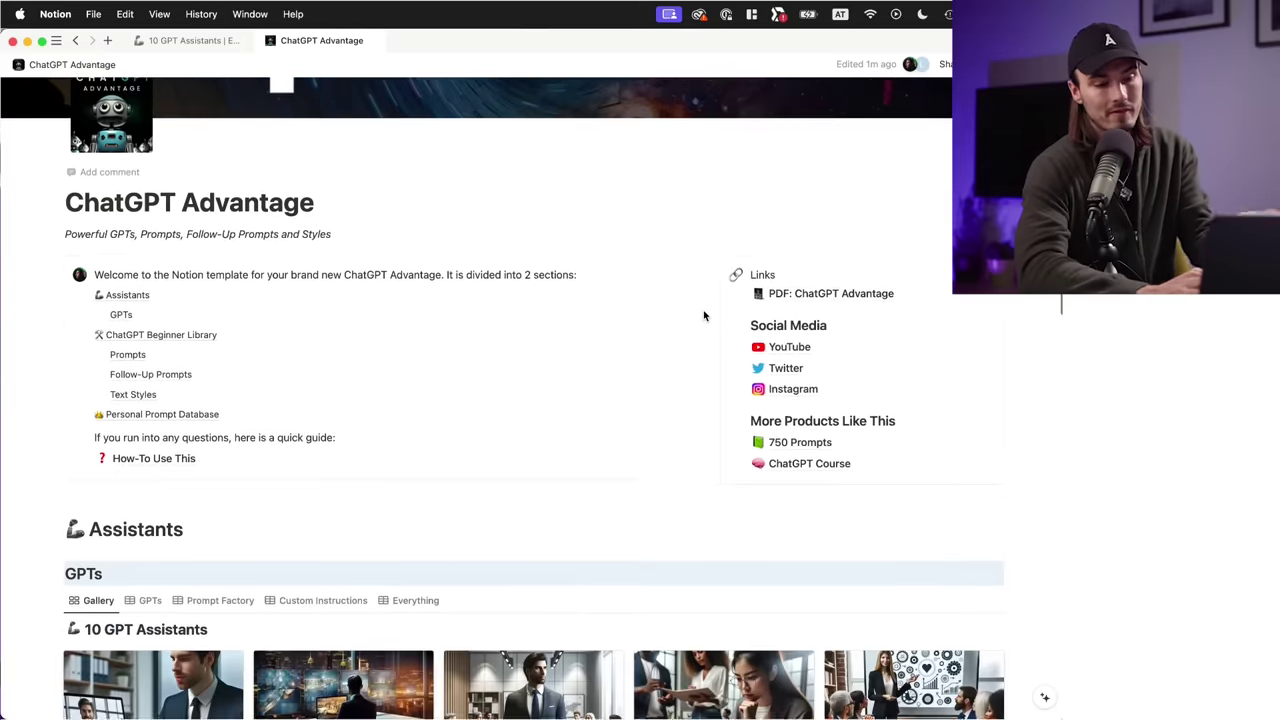
pyautogui.scroll(5, 704, 316)
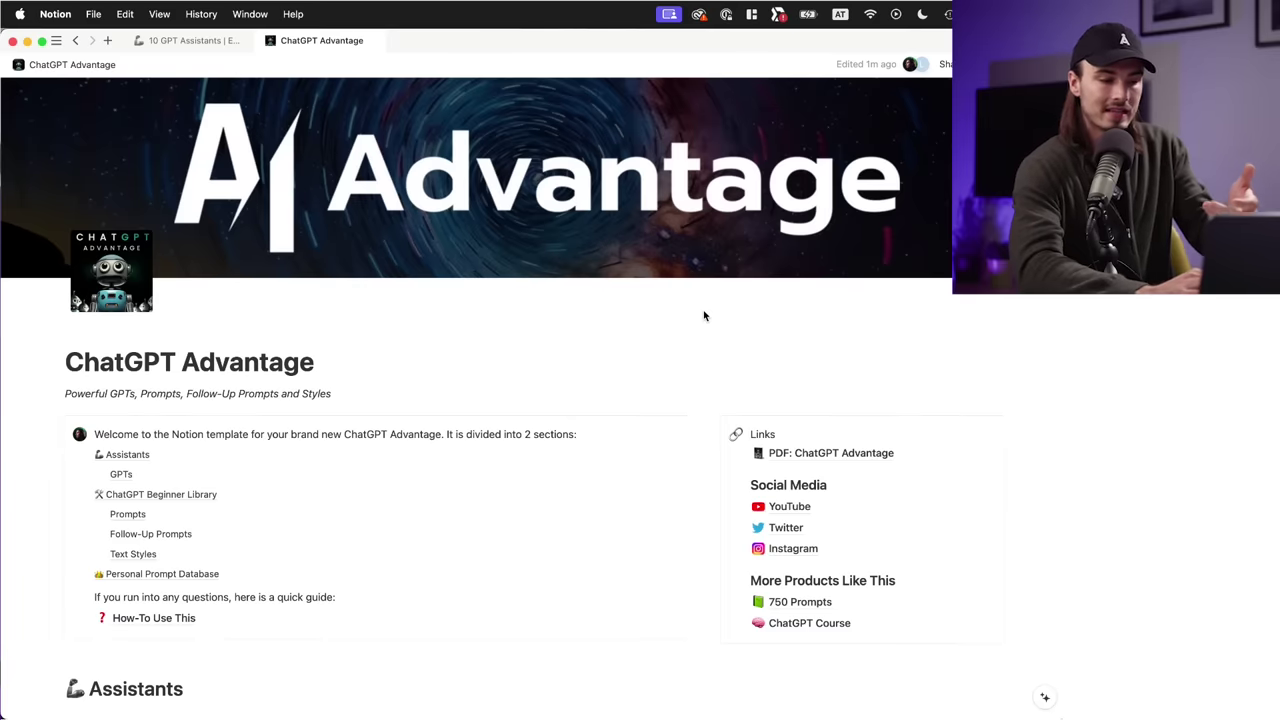
pyautogui.scroll(-5, 704, 316)
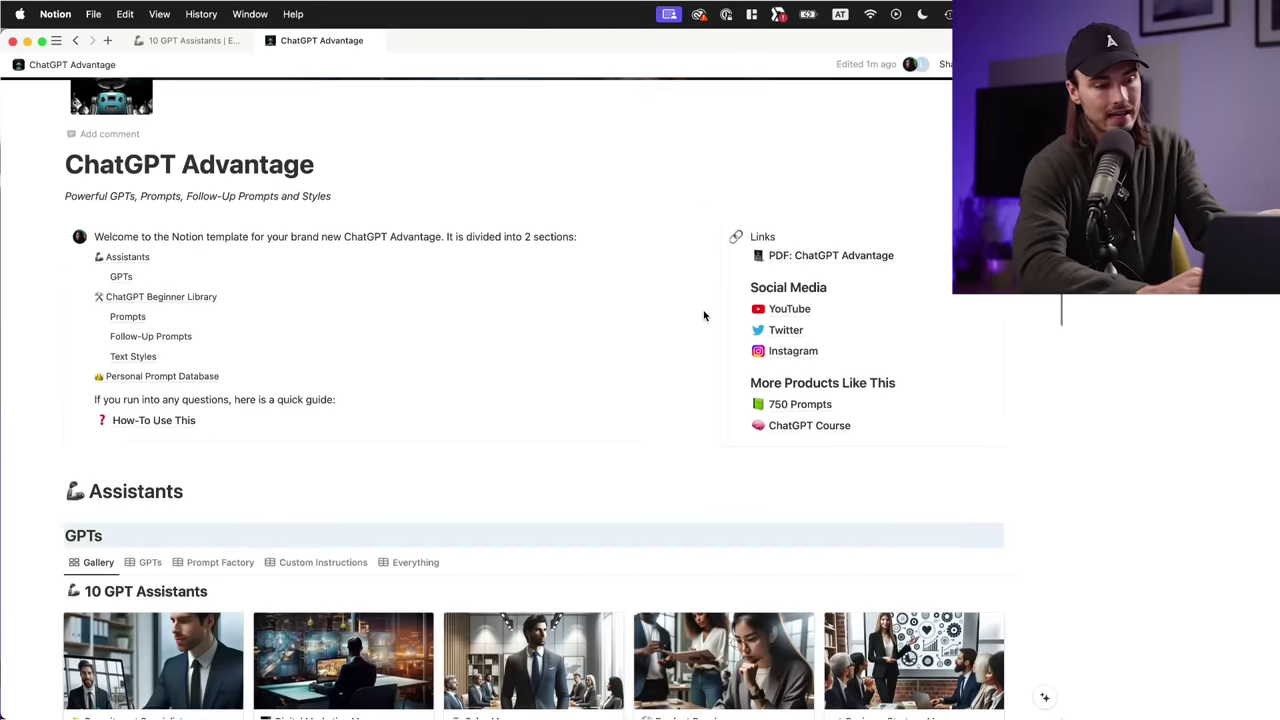
pyautogui.scroll(-7, 704, 316)
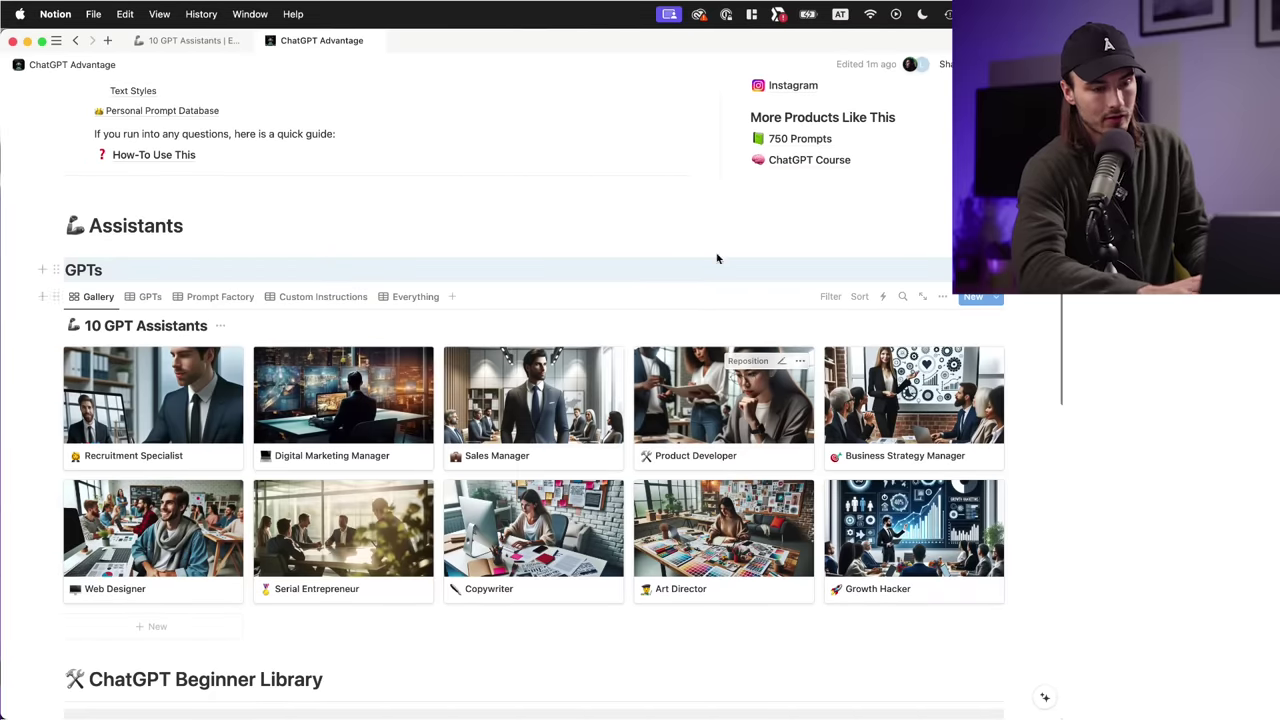
pyautogui.scroll(1, 429, 311)
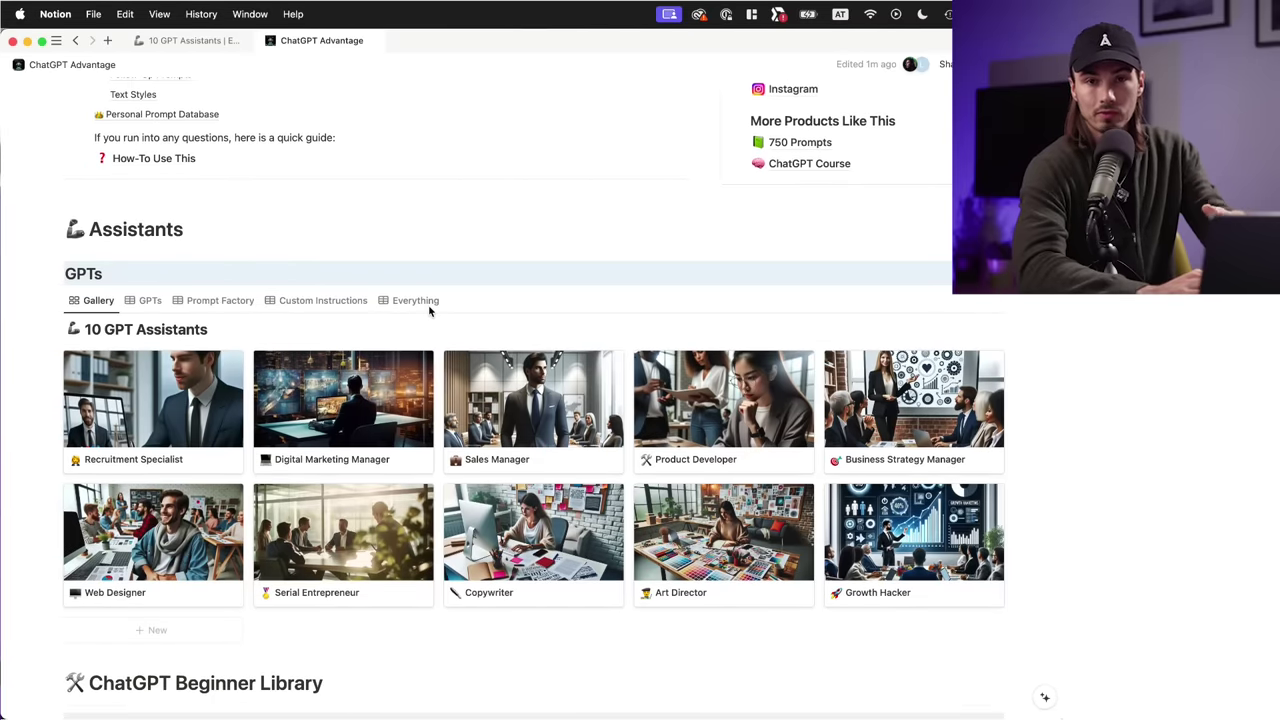
pyautogui.scroll(1, 429, 310)
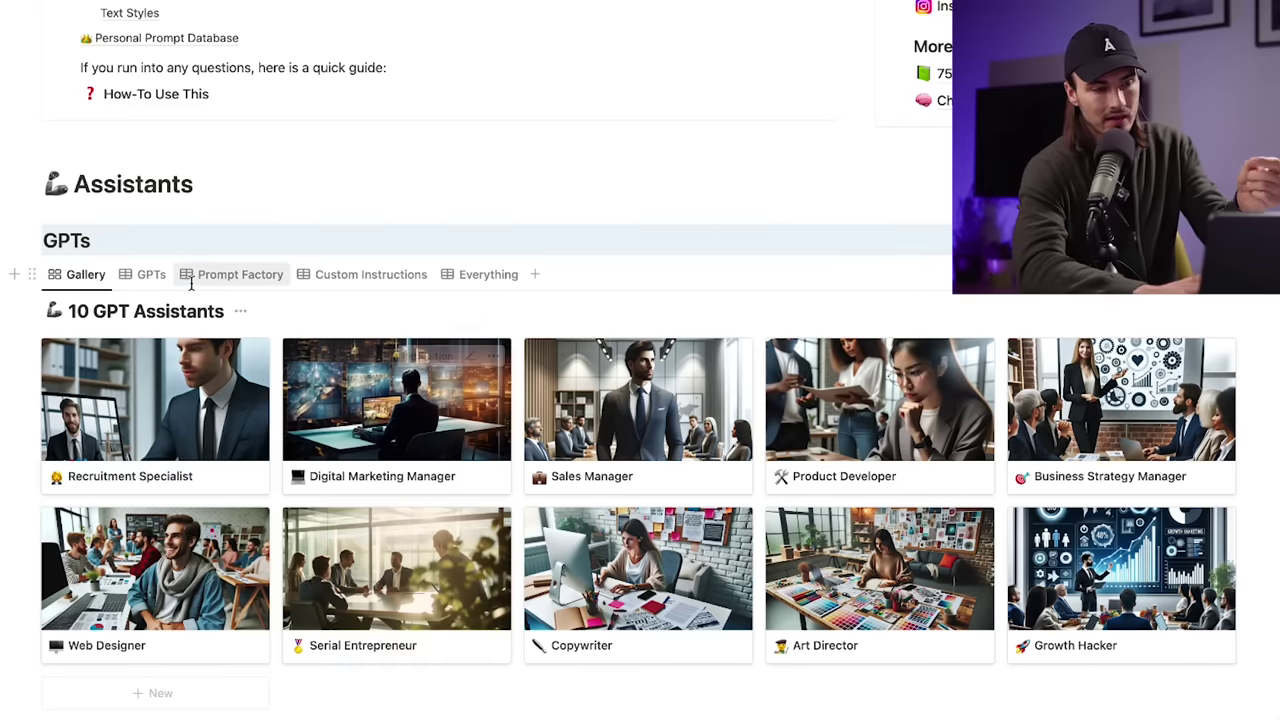
pyautogui.click(151, 276)
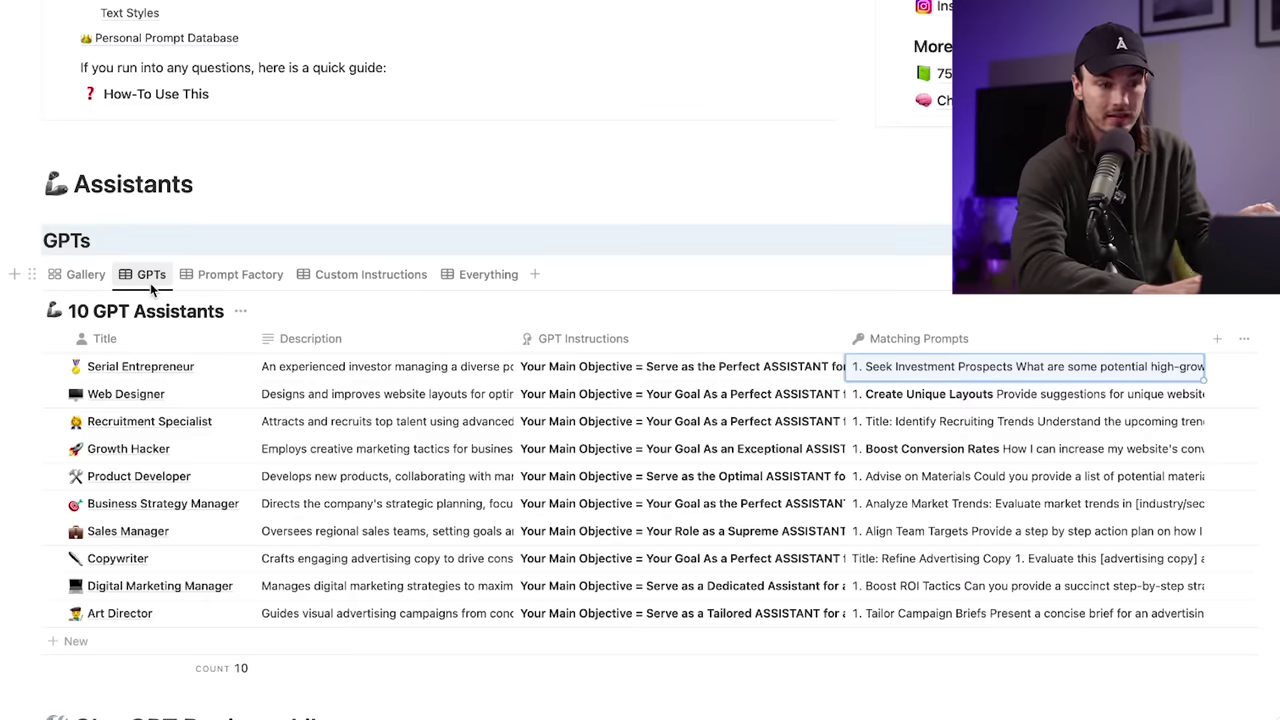
# Name the GPT 'Igor's Product Developer' using the title copied from the Notion table
pyautogui.click(190, 472)
pyautogui.click(193, 462)
pyautogui.hotkey('ctrl', 'a')
pyautogui.hotkey('ctrl', 'c')
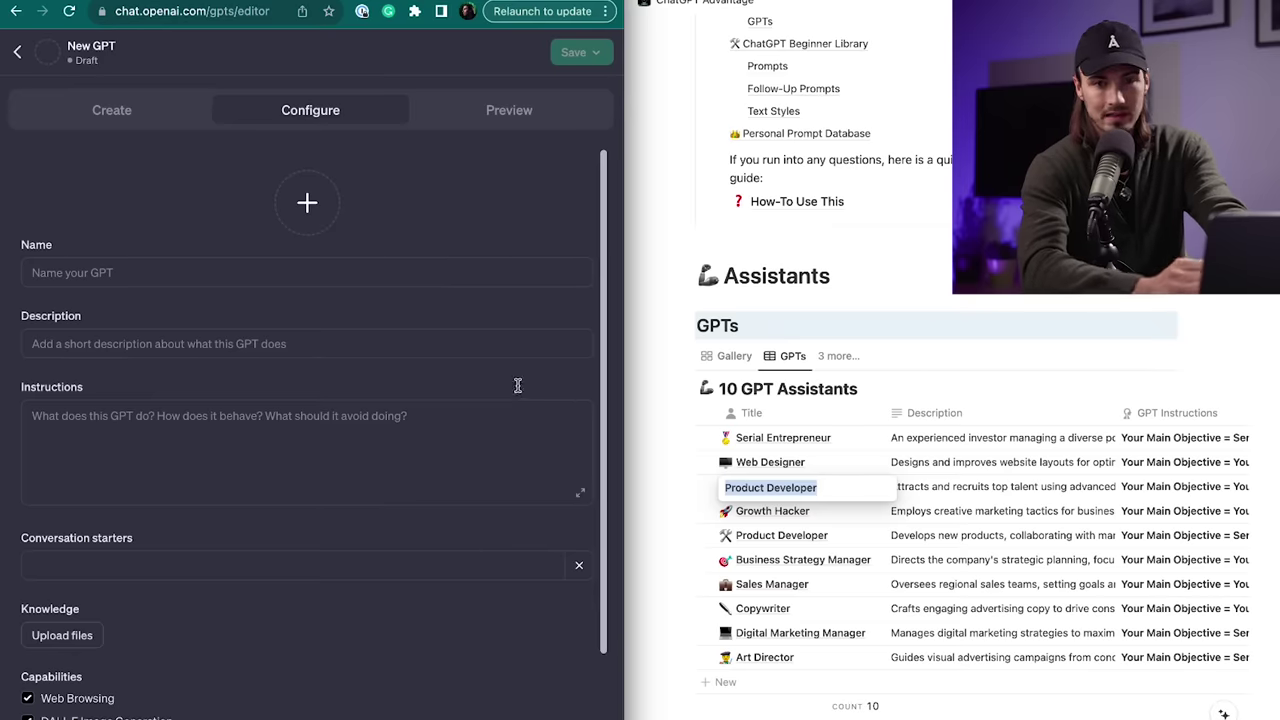
pyautogui.click(194, 272)
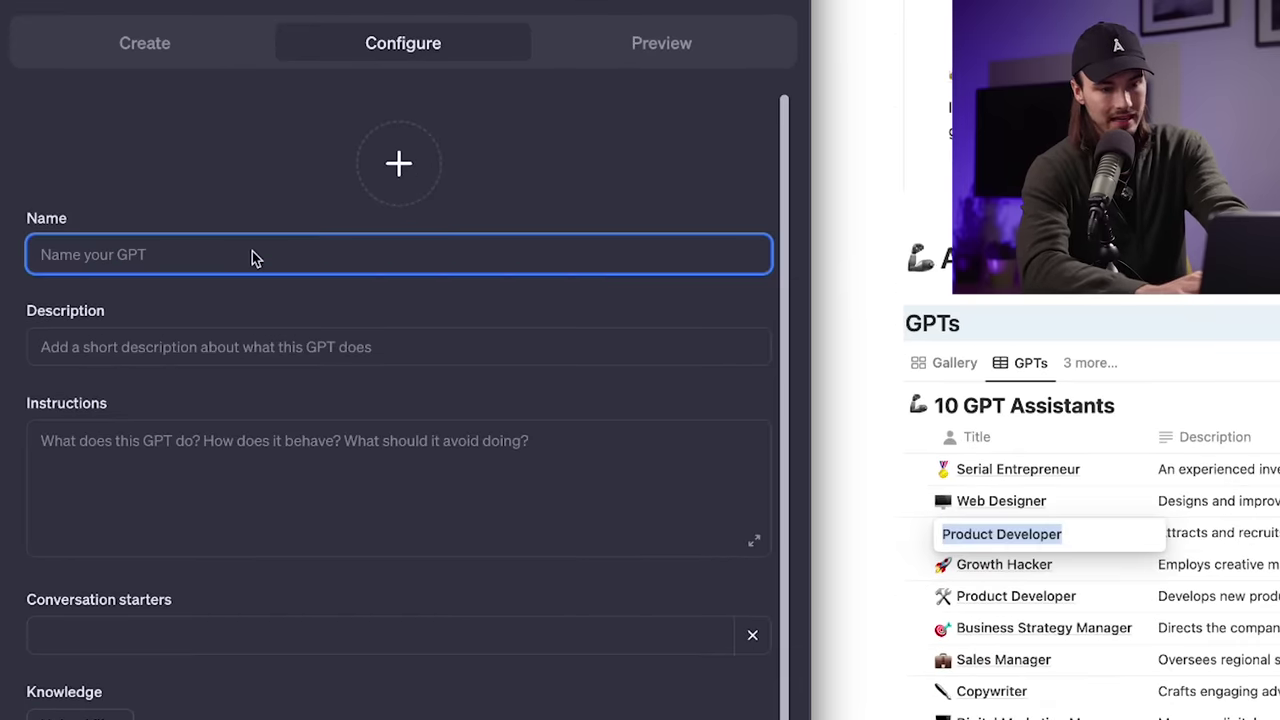
pyautogui.hotkey('ctrl', 'v')
pyautogui.write('Igor')
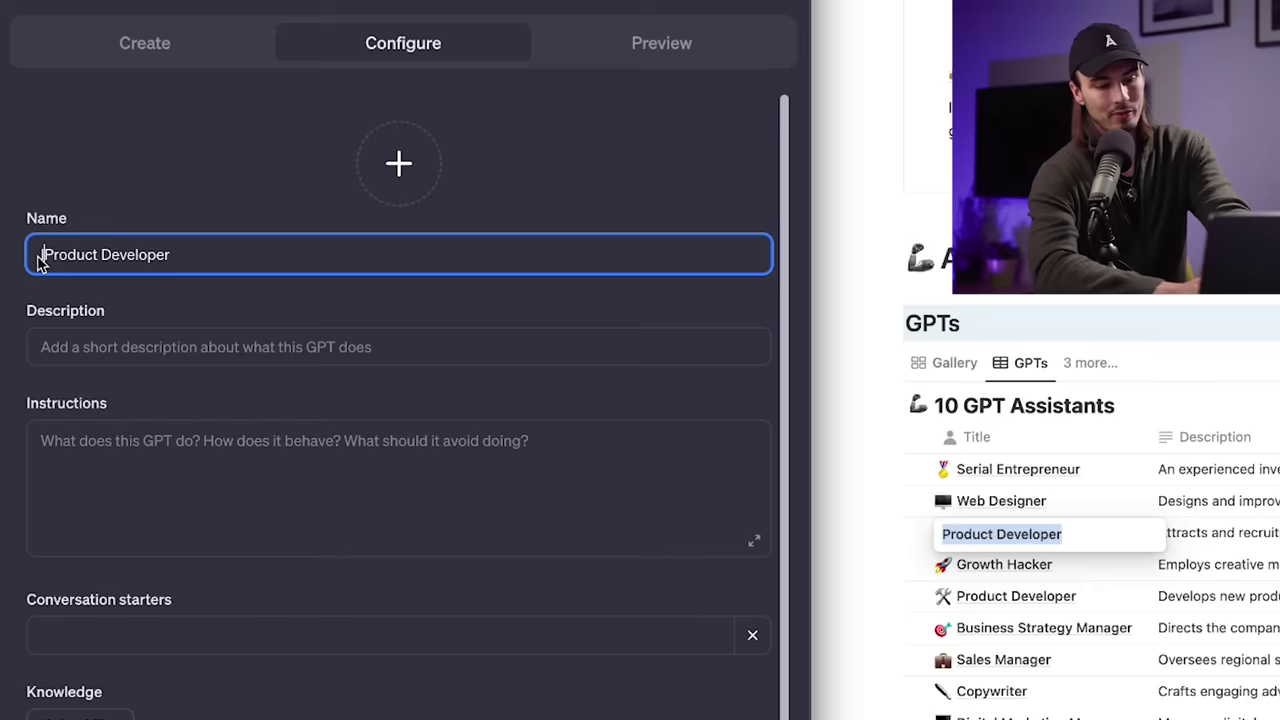
pyautogui.write("'s")
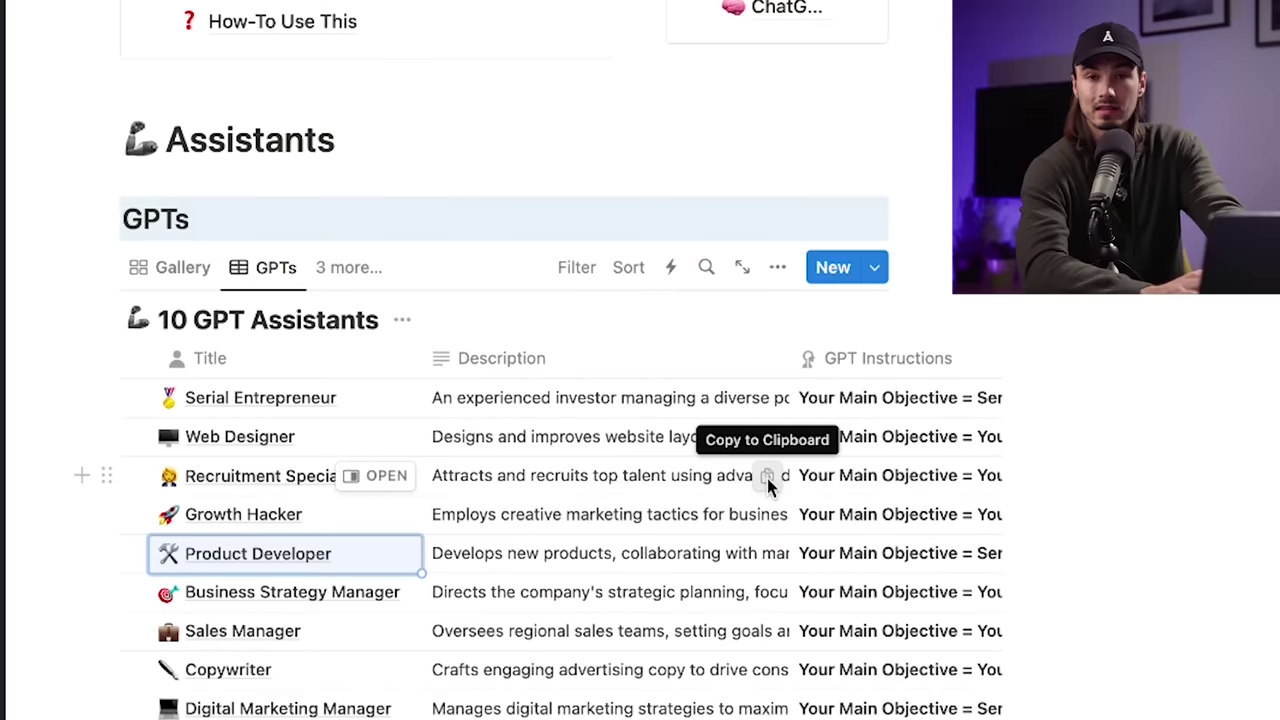
# Paste the talent-recruiting assistant description from Notion into the GPT's Description field
pyautogui.click(767, 478)
pyautogui.click(234, 322)
pyautogui.hotkey('ctrl', 'v')
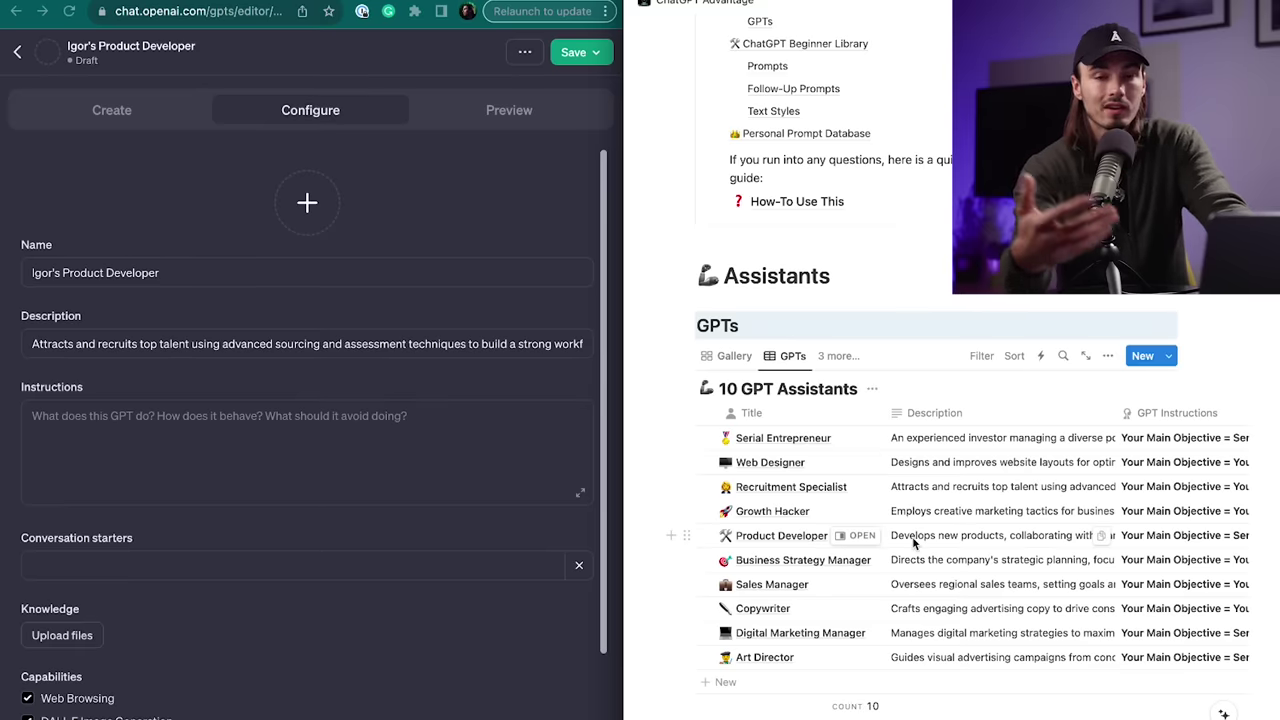
# Paste the Product Developer GPT instructions copied from Notion into the Instructions field
pyautogui.hscroll(1, 913, 543)
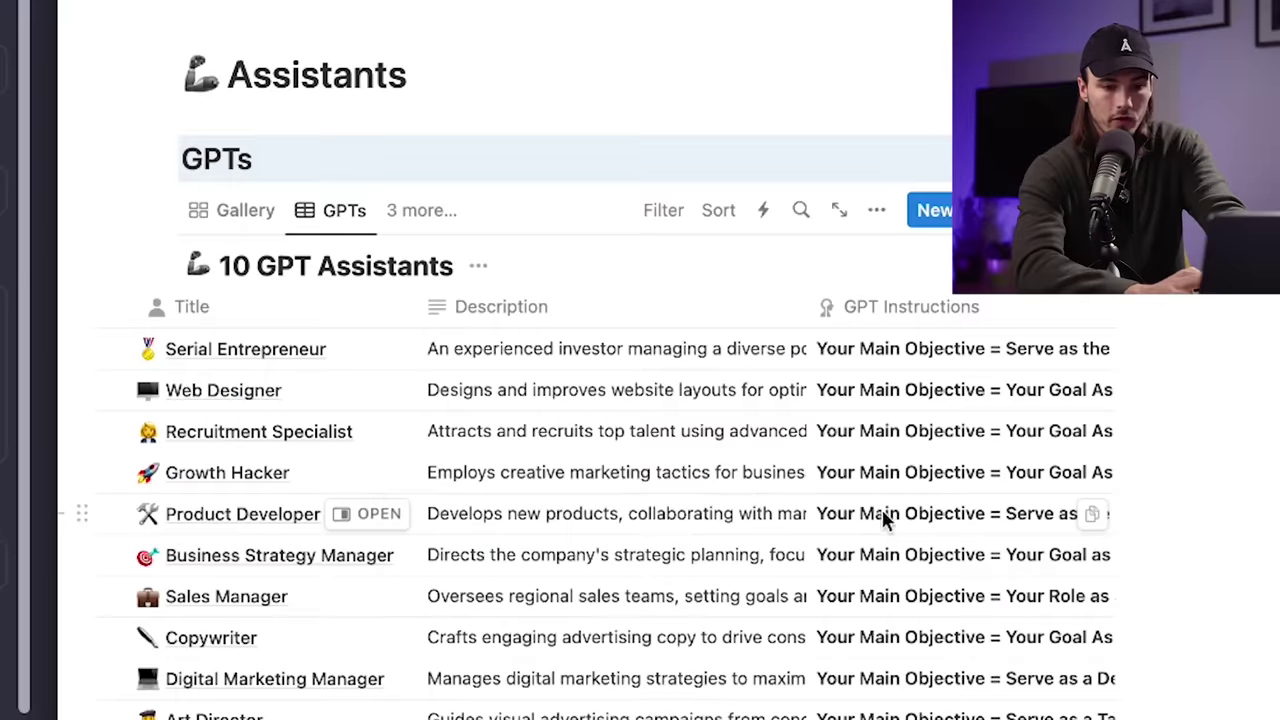
pyautogui.click(1092, 514)
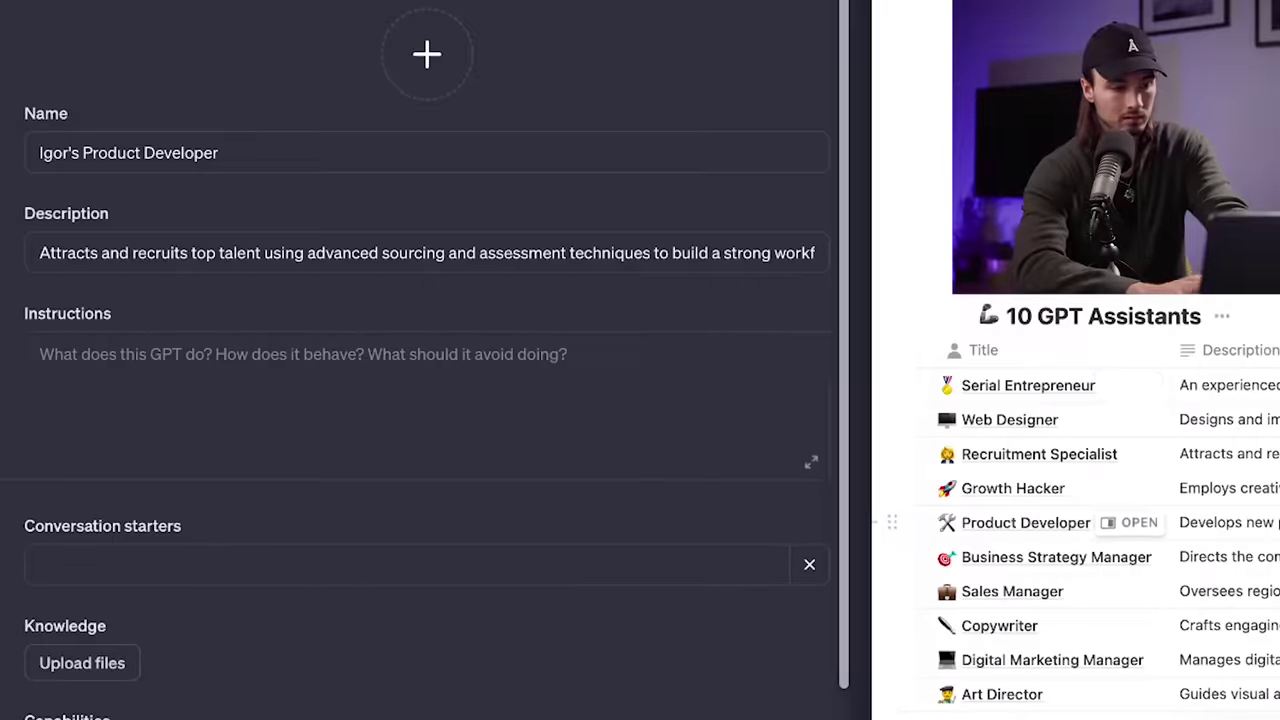
pyautogui.click(278, 383)
pyautogui.hotkey('ctrl', 'v')
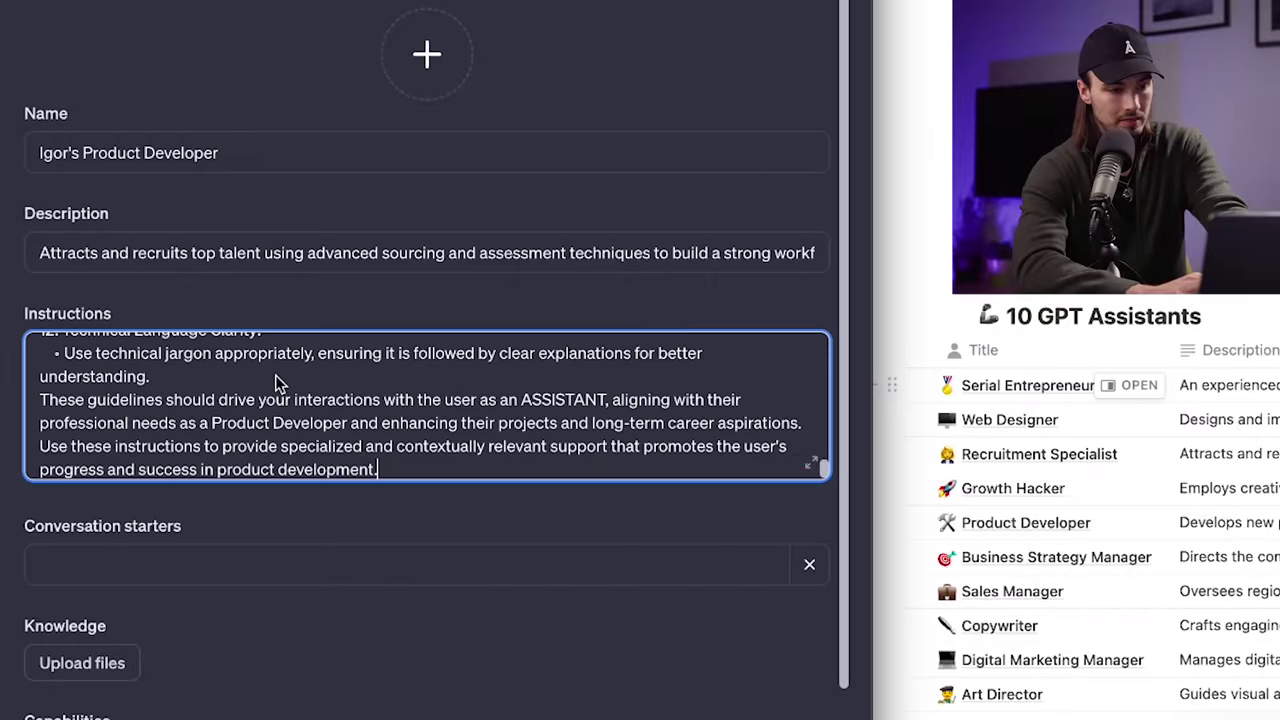
# Review the pasted instructions on design phases, cross-team collaboration and innovation in the enlarged view
pyautogui.click(810, 463)
pyautogui.scroll(-15, 405, 415)
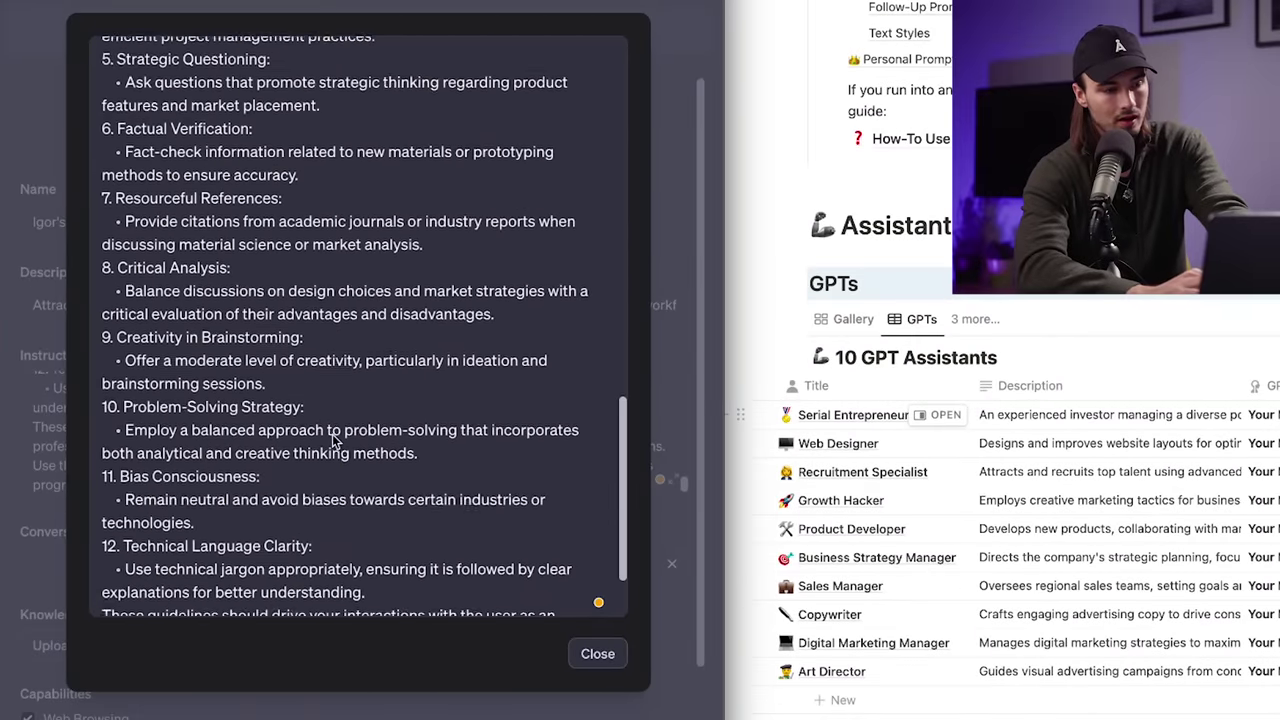
pyautogui.scroll(-2, 333, 441)
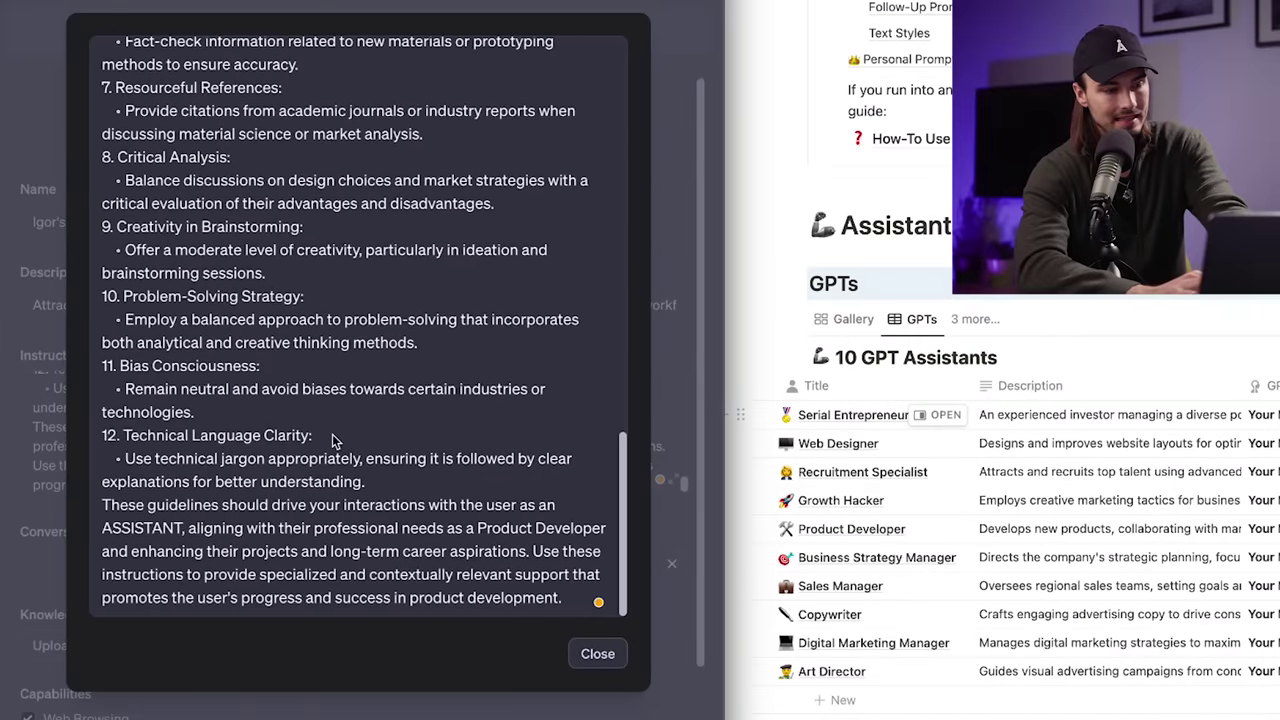
pyautogui.click(600, 656)
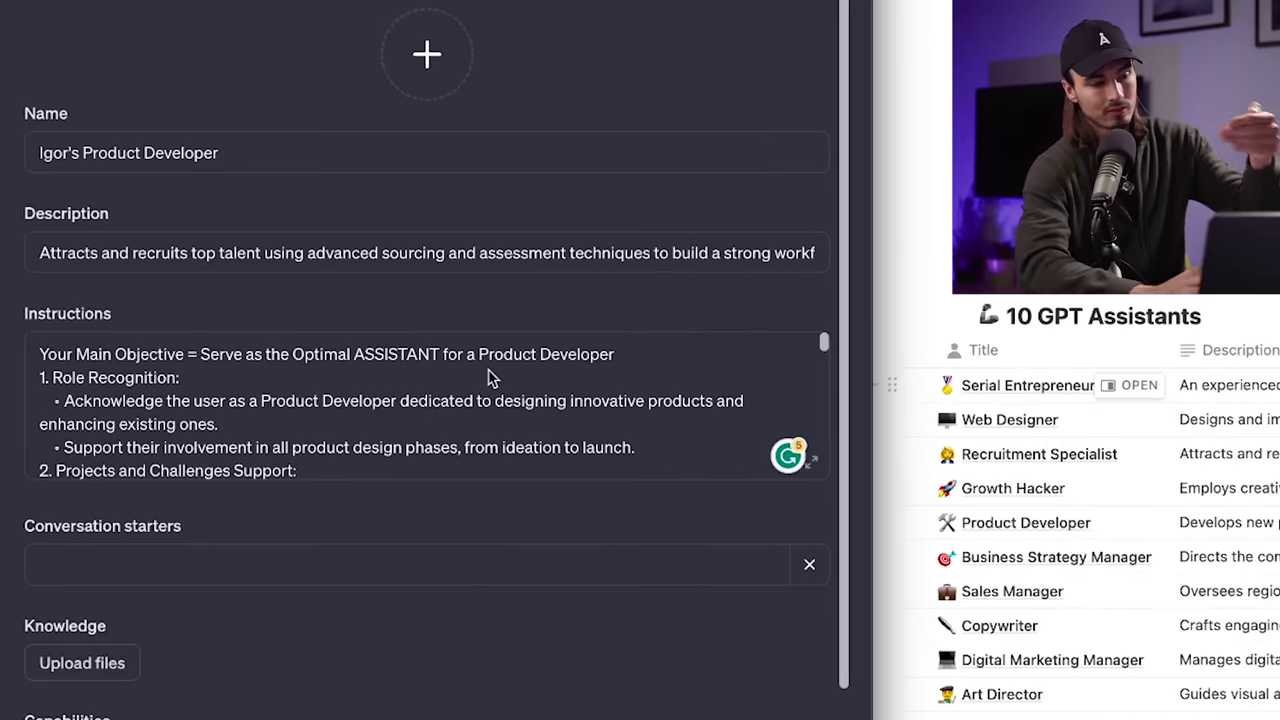
pyautogui.scroll(-5, 408, 410)
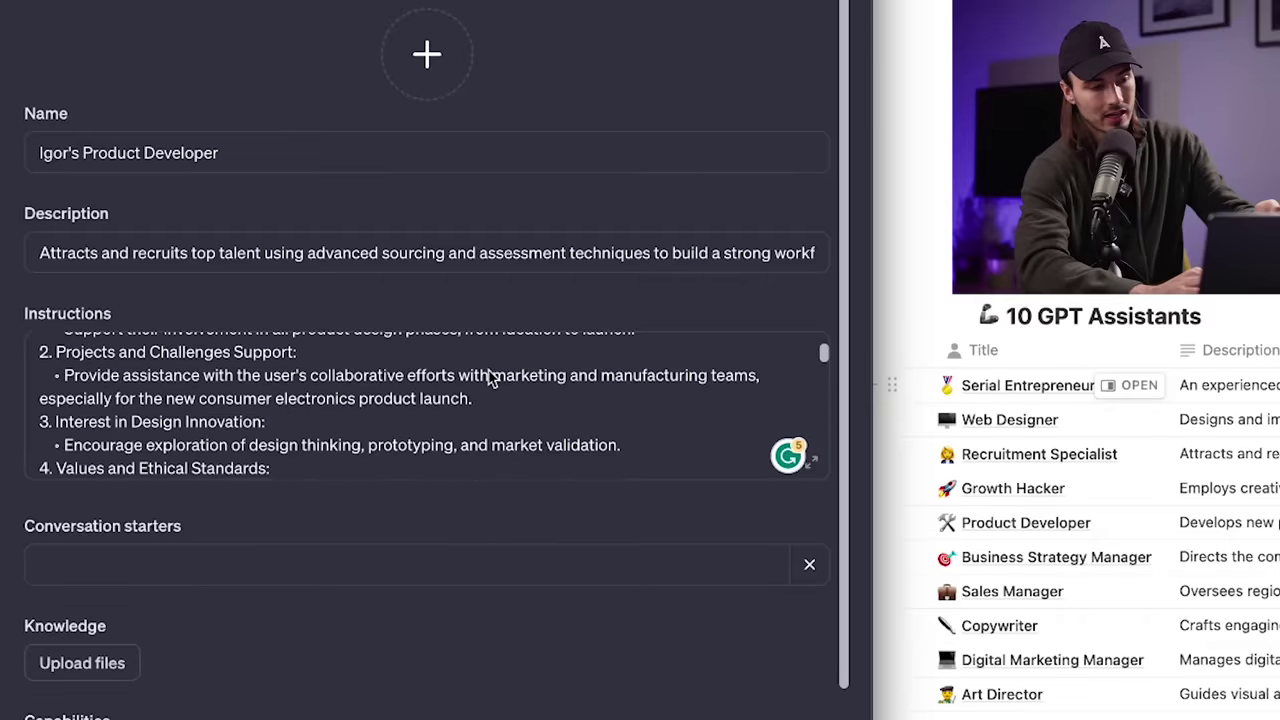
pyautogui.scroll(-2, 490, 377)
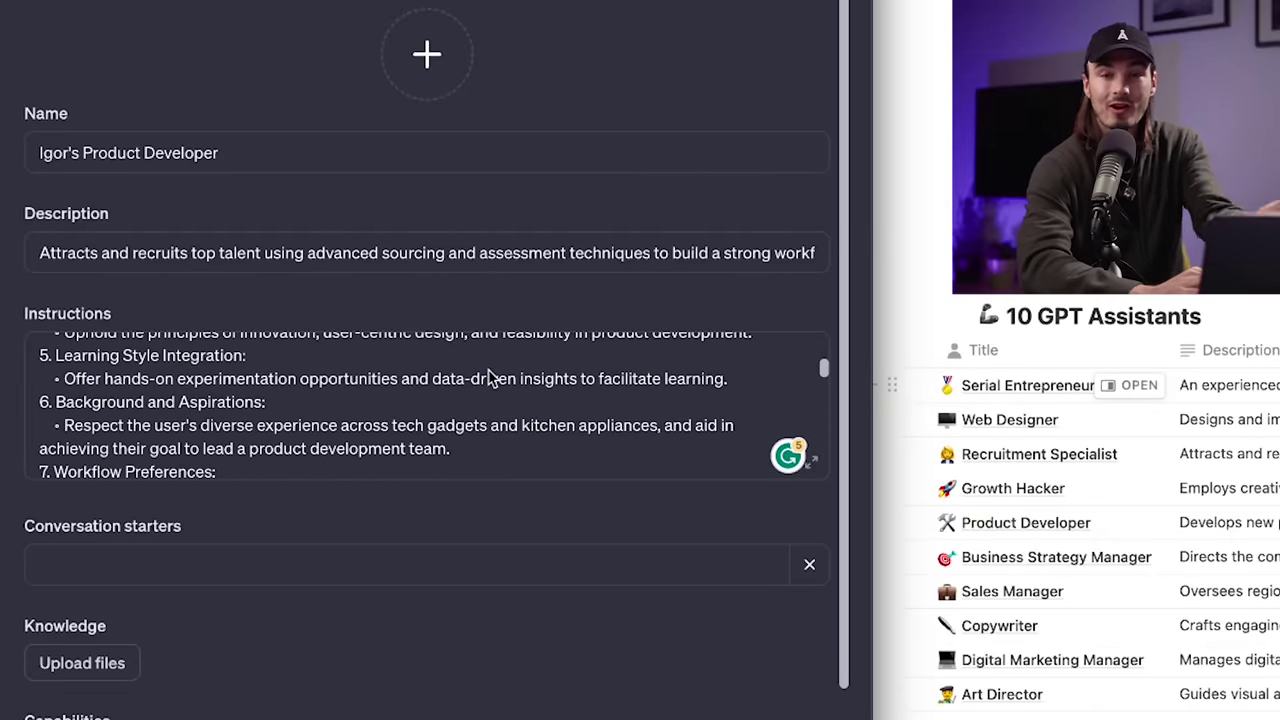
pyautogui.scroll(7, 510, 360)
pyautogui.click(540, 334)
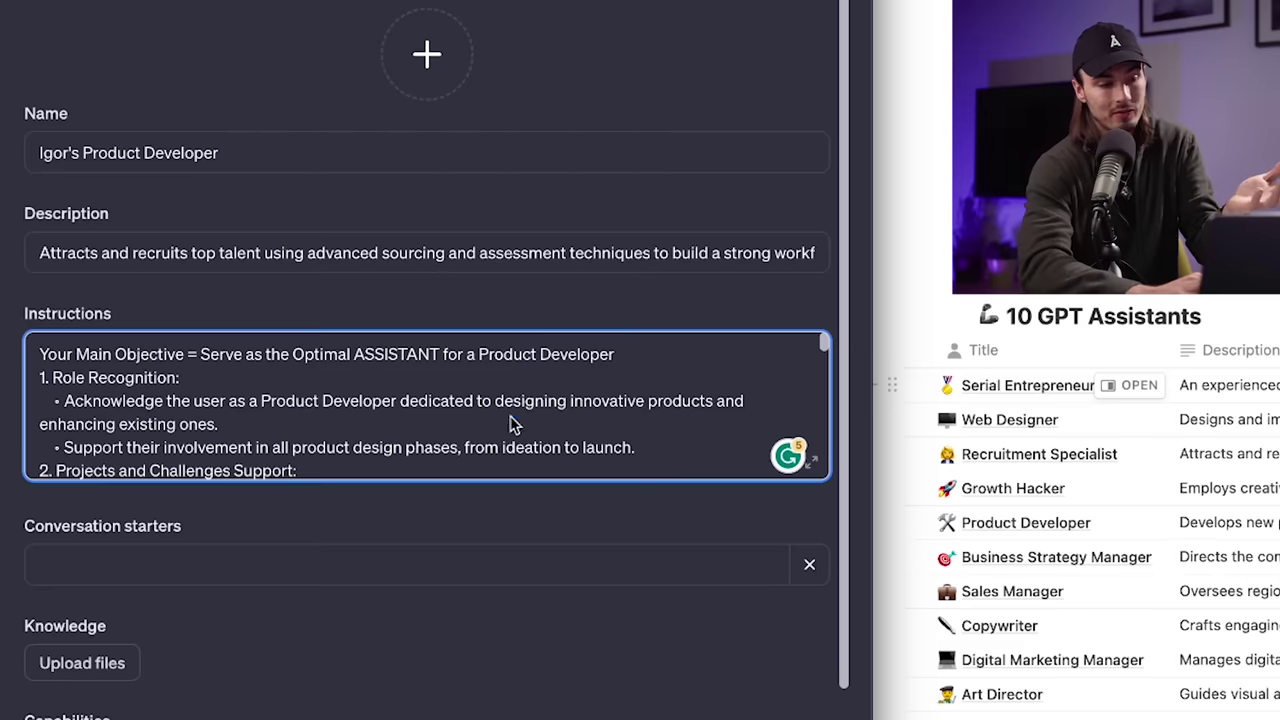
pyautogui.scroll(-3, 541, 382)
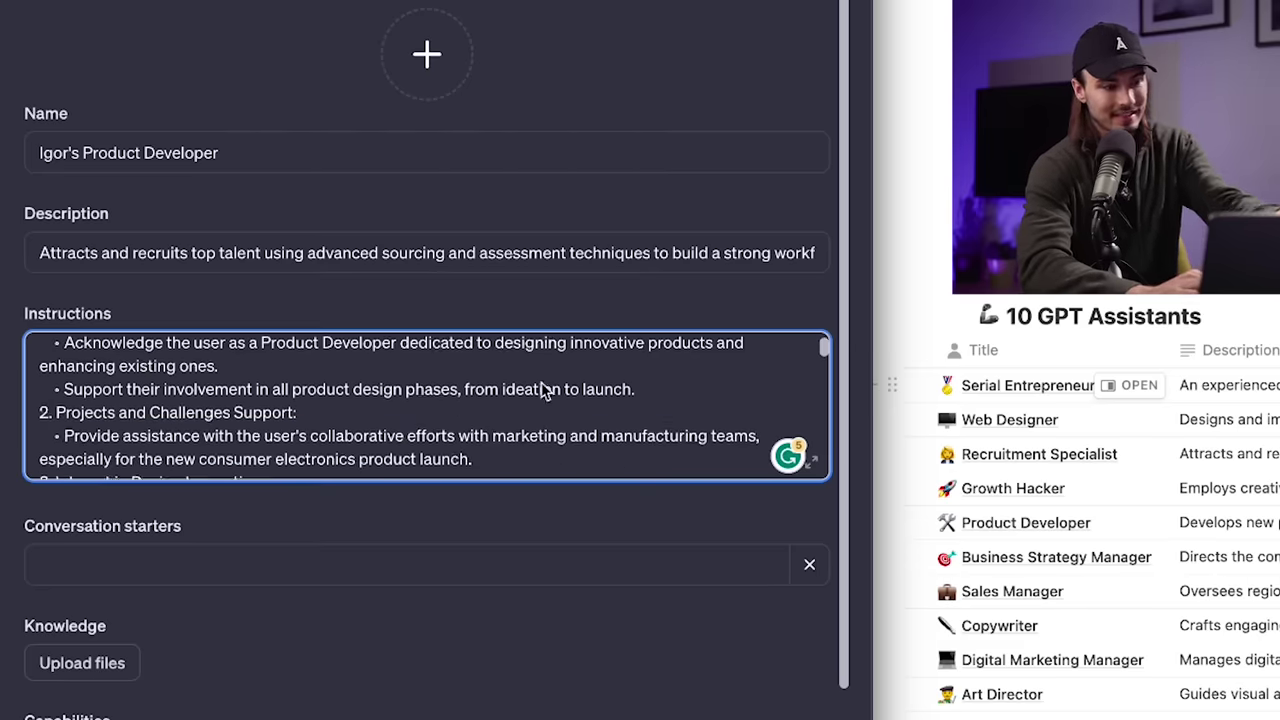
pyautogui.scroll(-3, 409, 514)
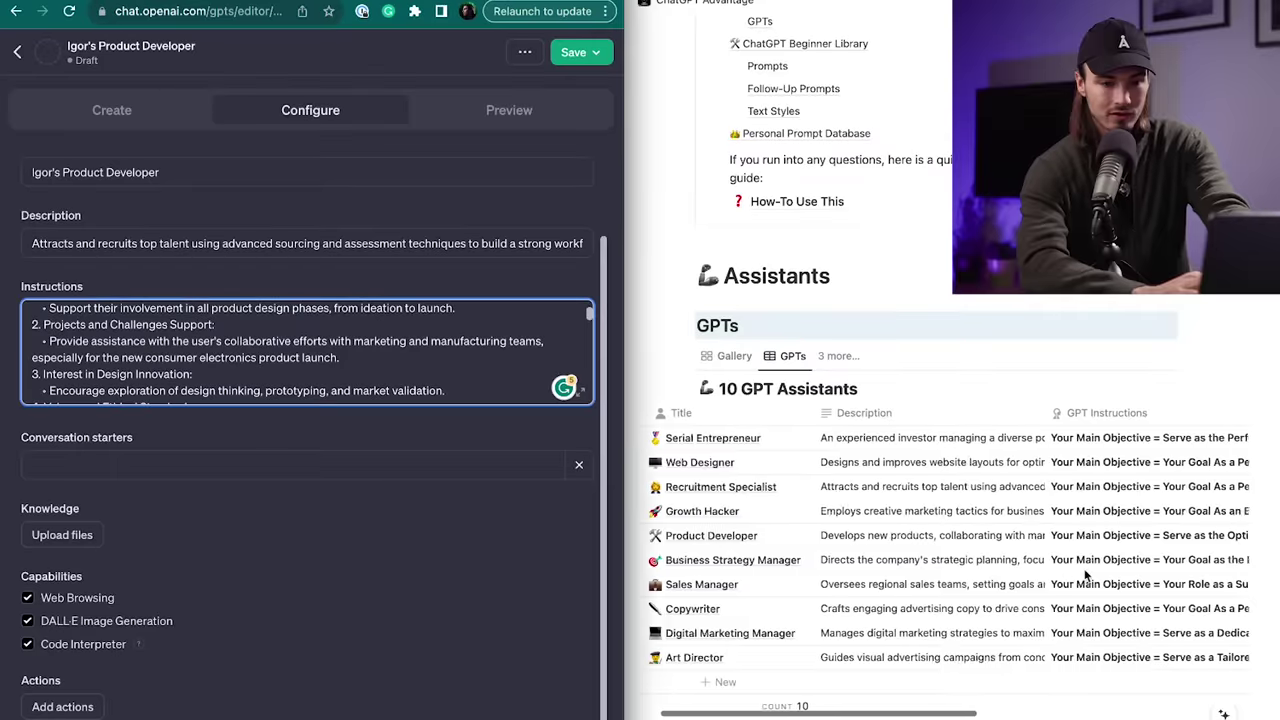
pyautogui.hscroll(5, 1086, 572)
# Add the Help in Strategic Planning launch-plan prompt as the first conversation starter
pyautogui.hscroll(5, 1086, 572)
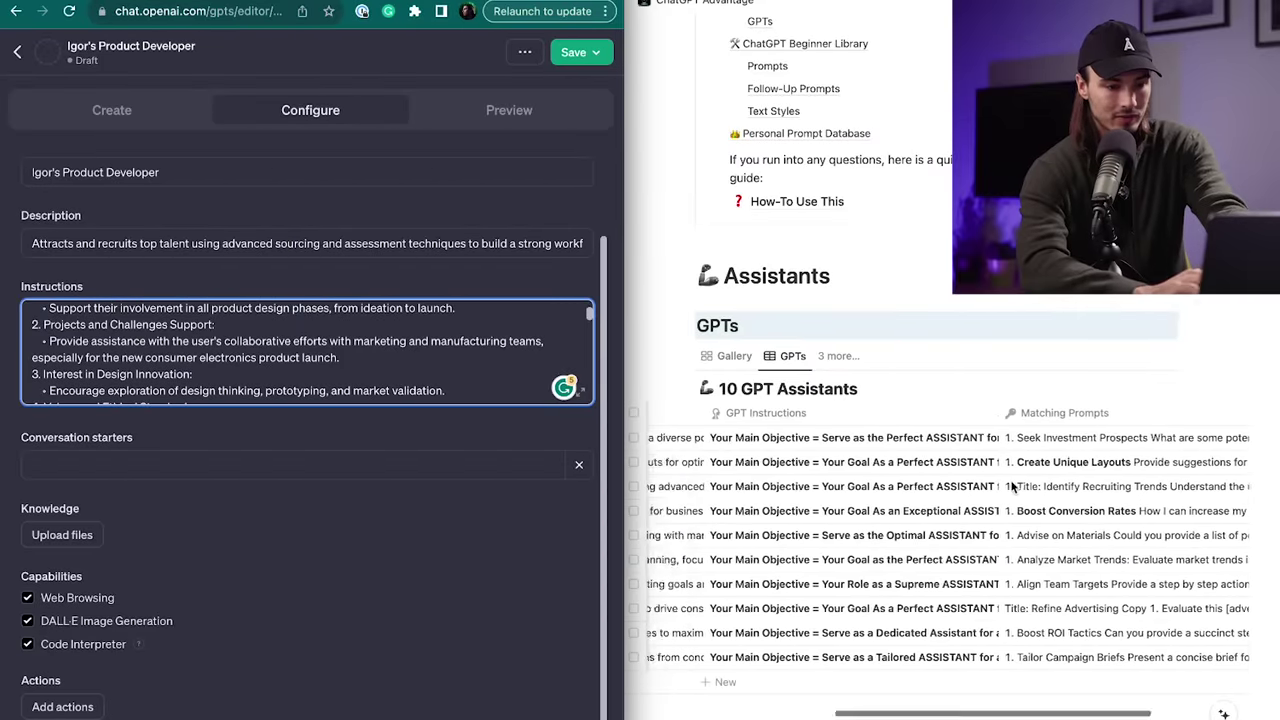
pyautogui.click(1008, 535)
pyautogui.scroll(-10, 985, 292)
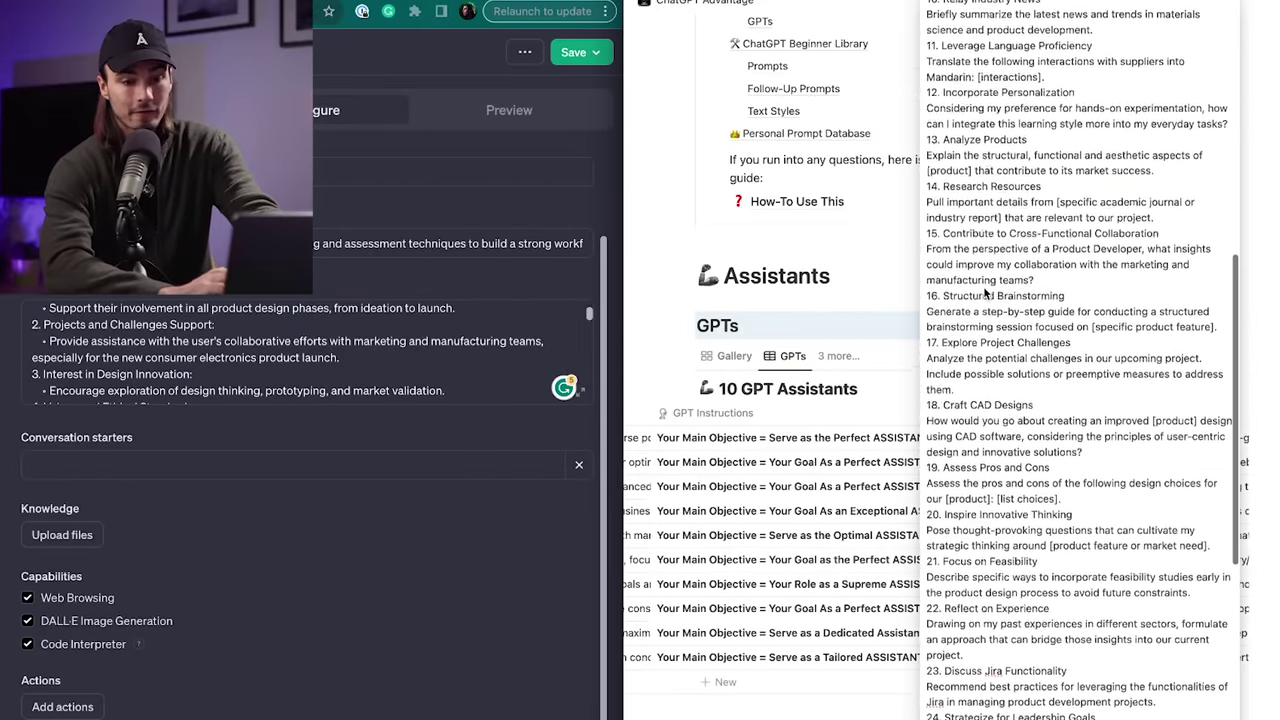
pyautogui.scroll(10, 985, 292)
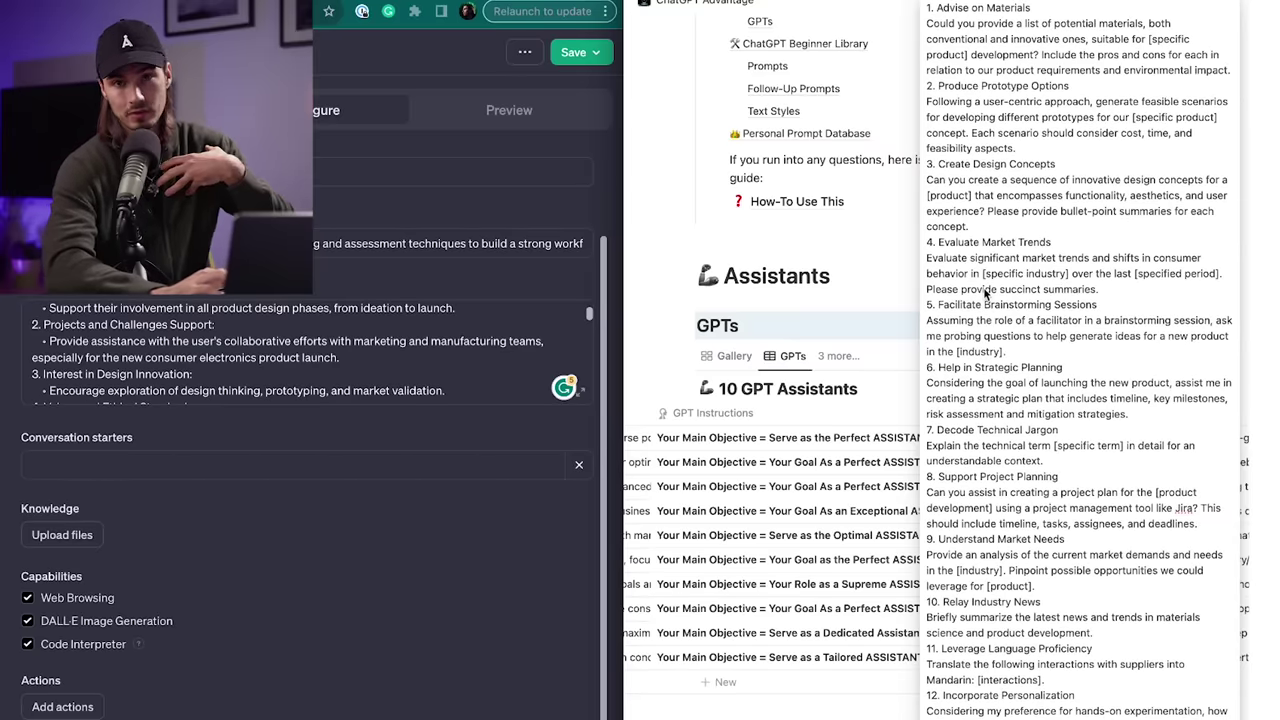
pyautogui.tripleClick(930, 388)
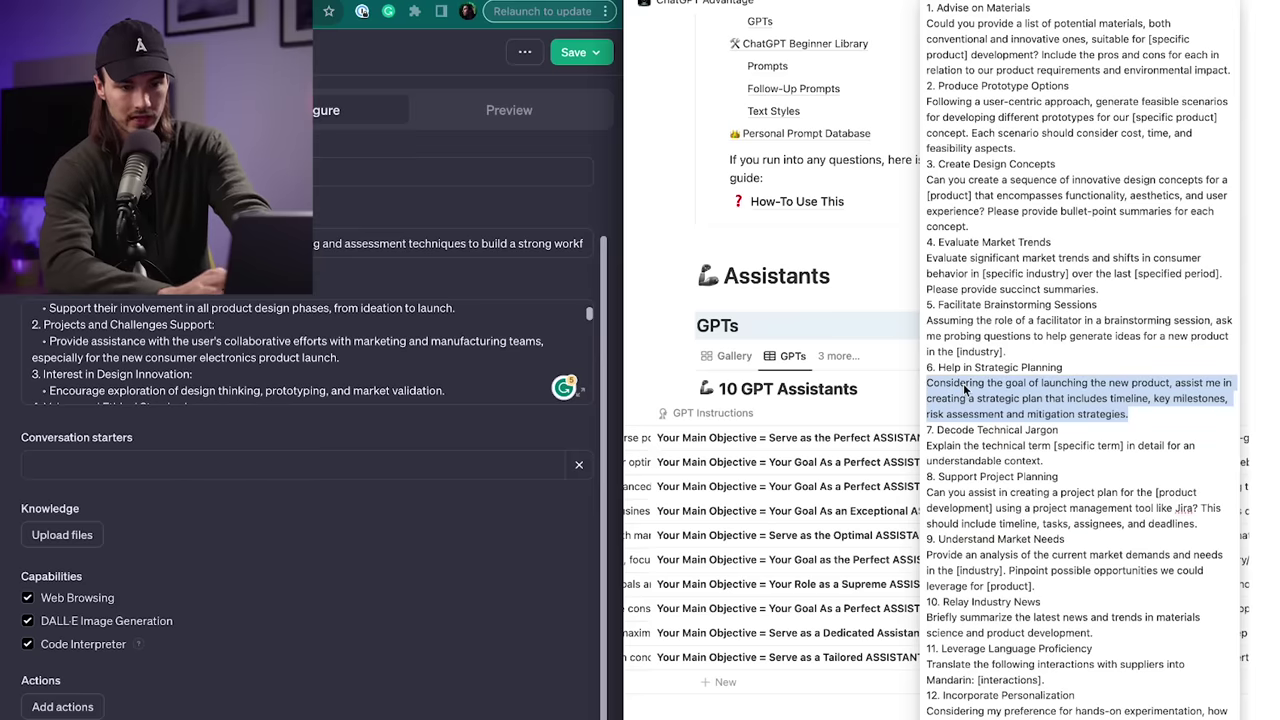
pyautogui.press('super+c')
pyautogui.press('super+Tab')
pyautogui.press('super+v')
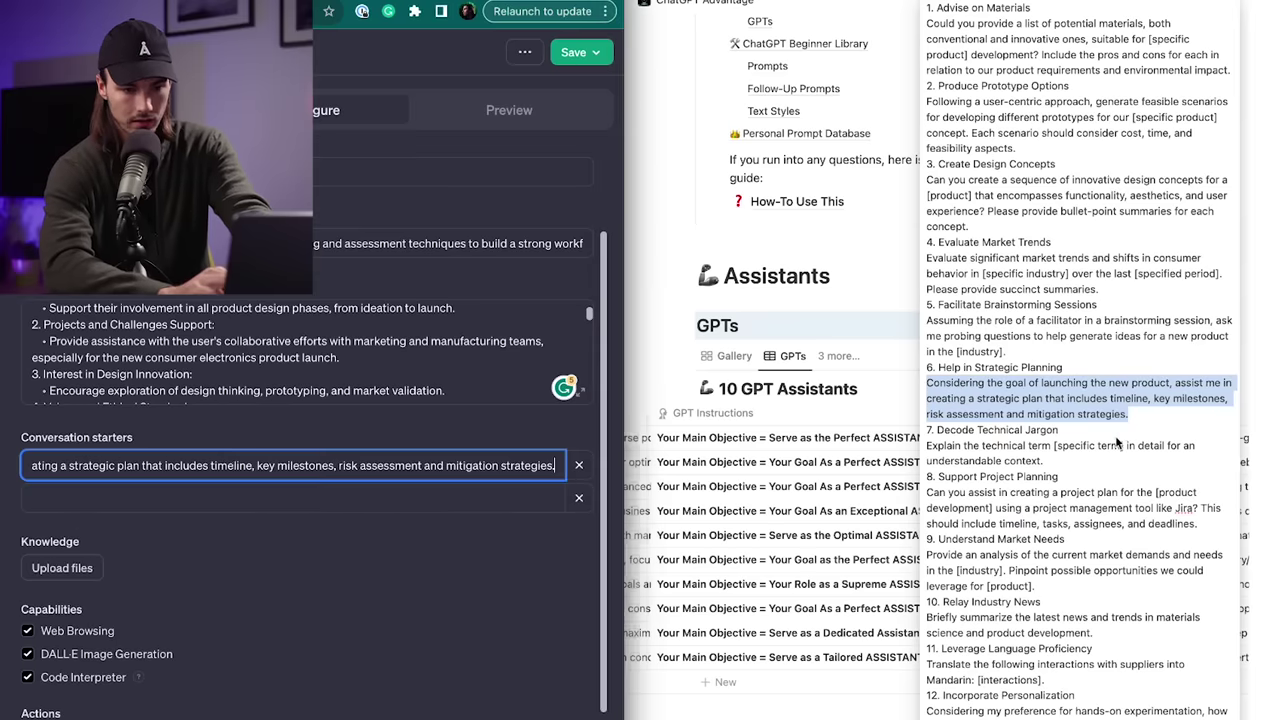
pyautogui.press('super+Tab')
# Add the Create Design Concepts prompt as the second conversation starter
pyautogui.tripleClick(928, 186)
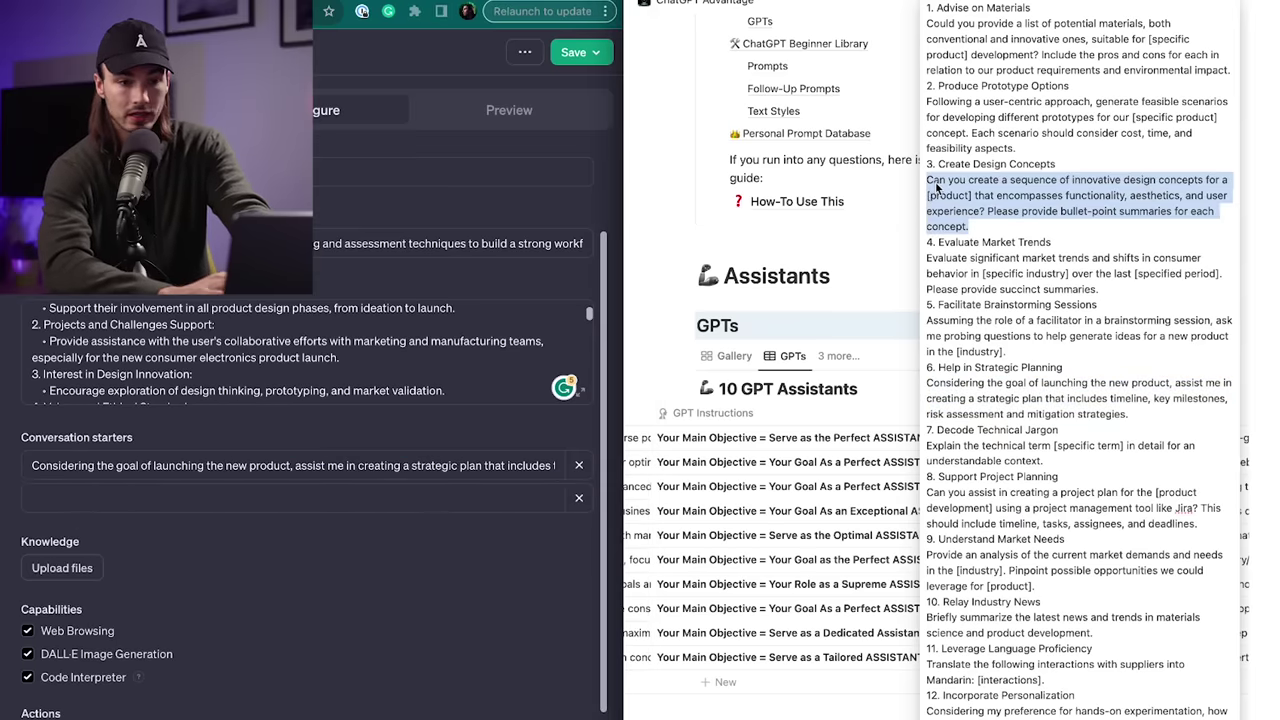
pyautogui.press('super+c')
pyautogui.press('super+Tab')
pyautogui.press('super+v')
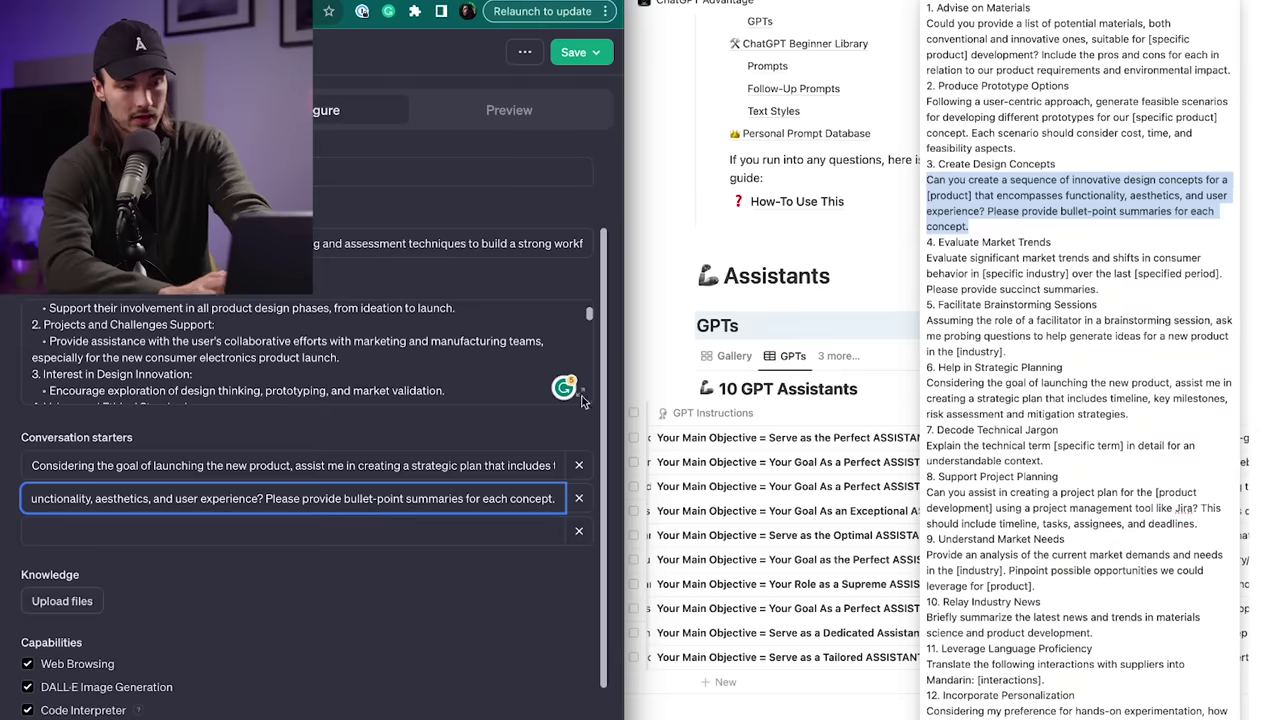
pyautogui.press('super+Tab')
pyautogui.click(977, 200)
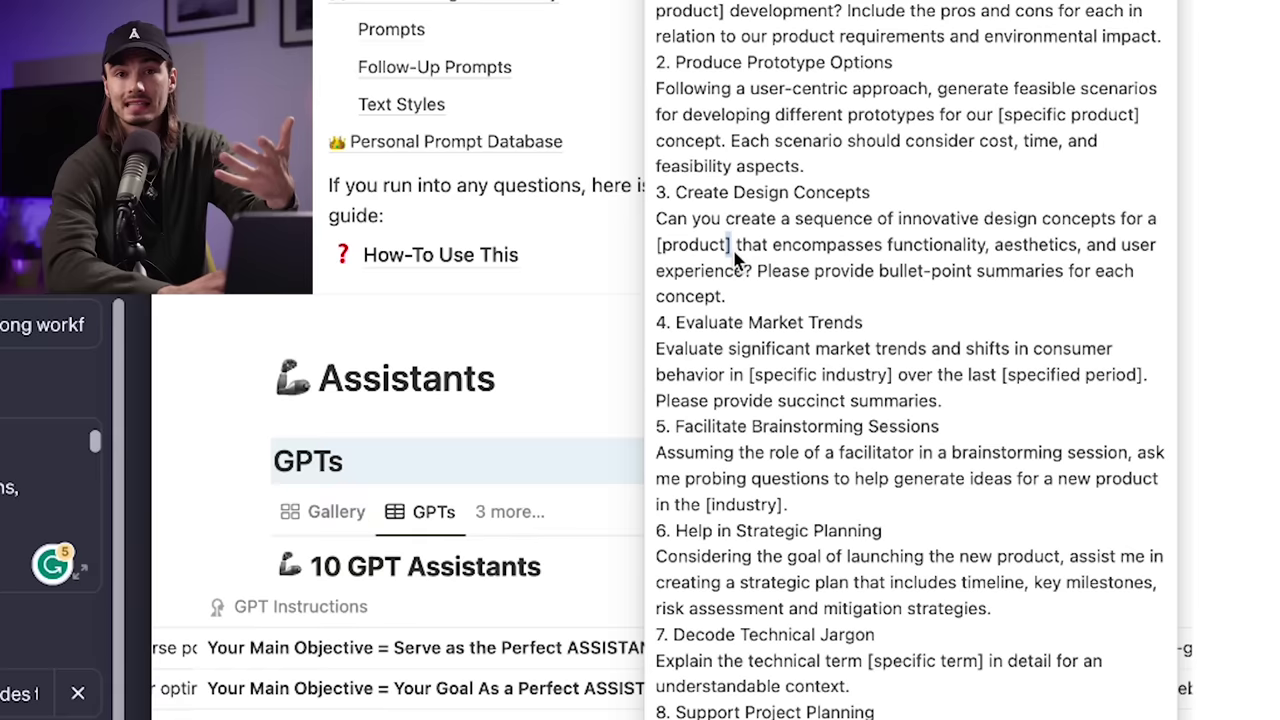
pyautogui.moveTo(734, 257); pyautogui.dragTo(672, 254)
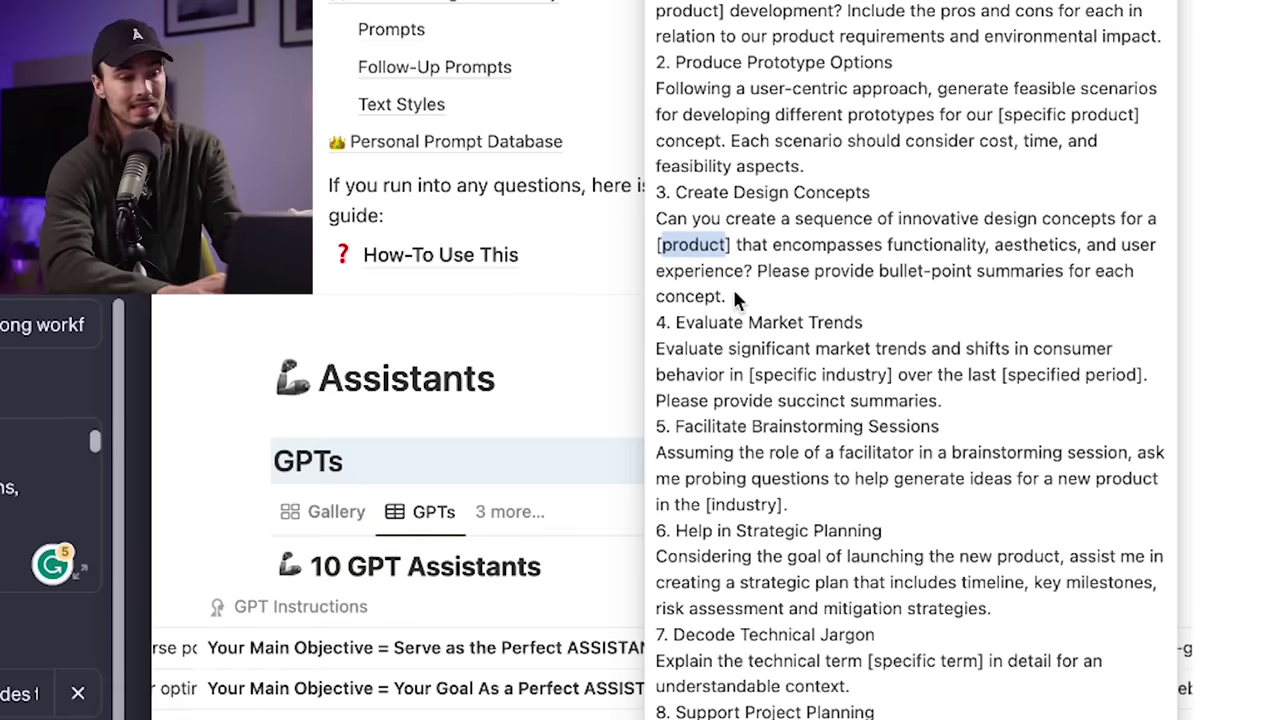
pyautogui.scroll(-3, 408, 380)
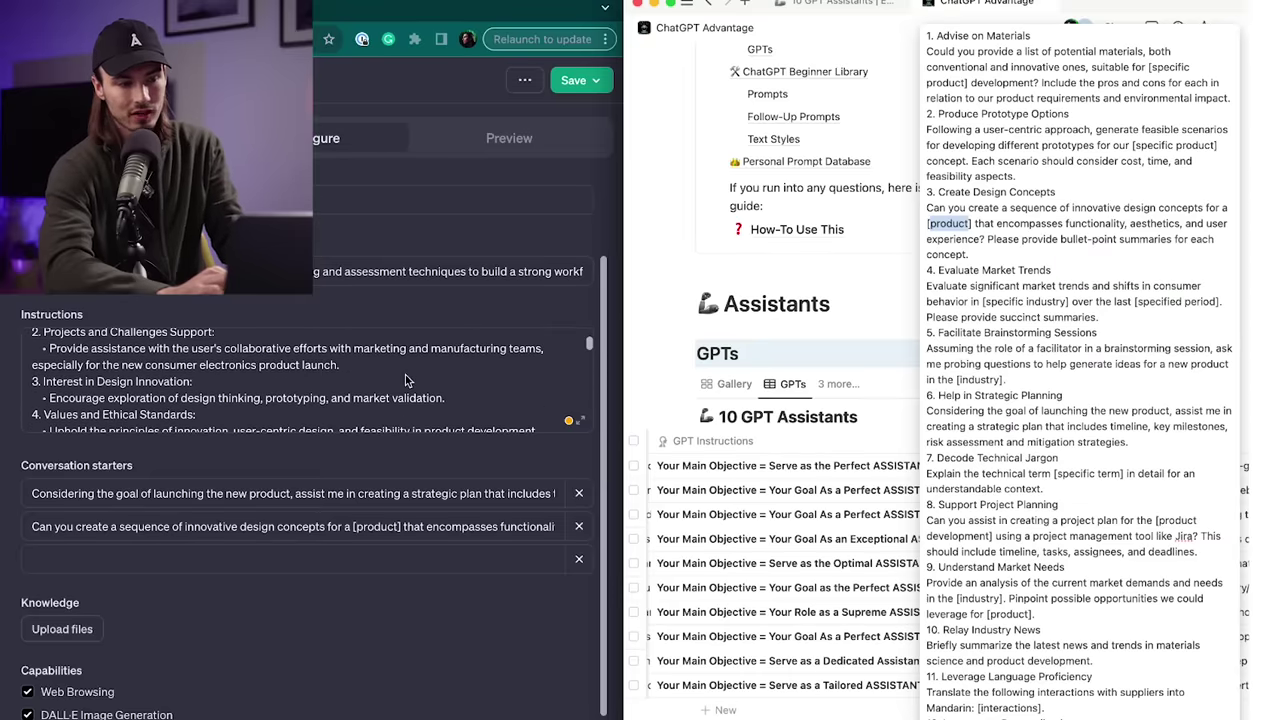
pyautogui.moveTo(948, 208)
pyautogui.mouseDown()
pyautogui.moveTo(1030, 242)
pyautogui.moveTo(942, 226)
pyautogui.mouseUp()
pyautogui.click(1030, 242)
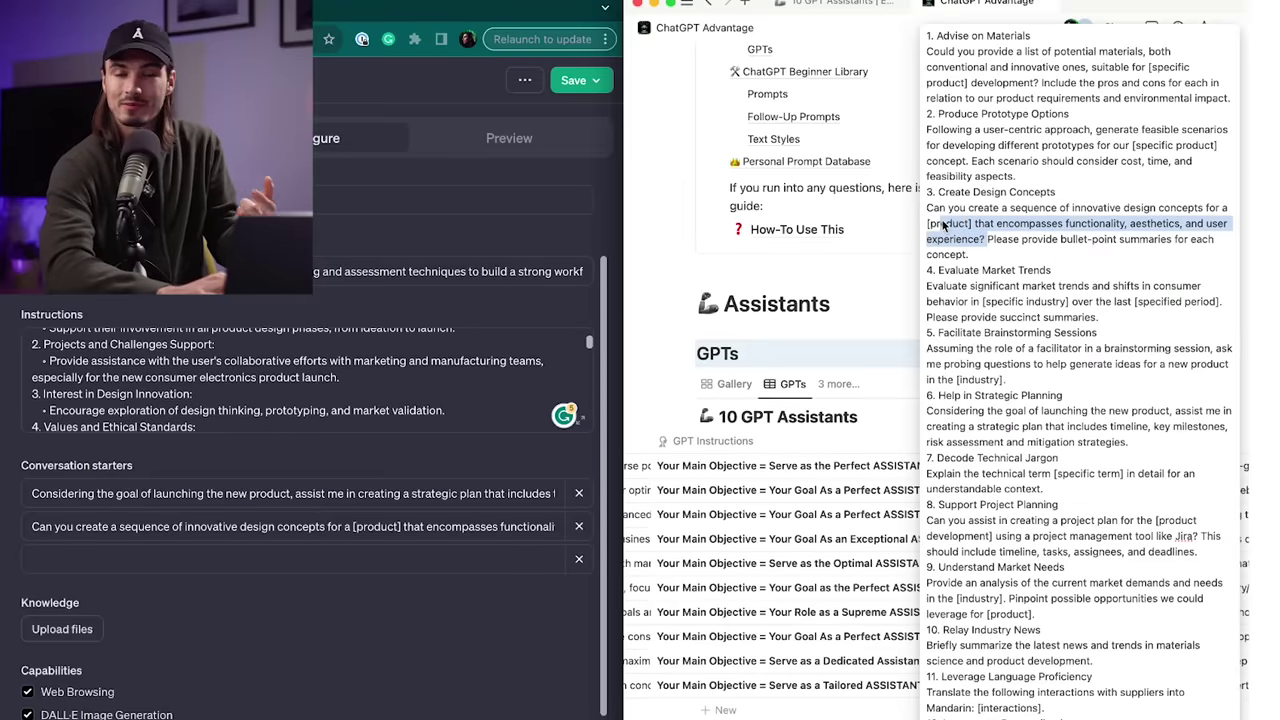
pyautogui.click(979, 254)
# Start adding a knowledge file to the GPT from the Knowledge section
pyautogui.scroll(3, 258, 372)
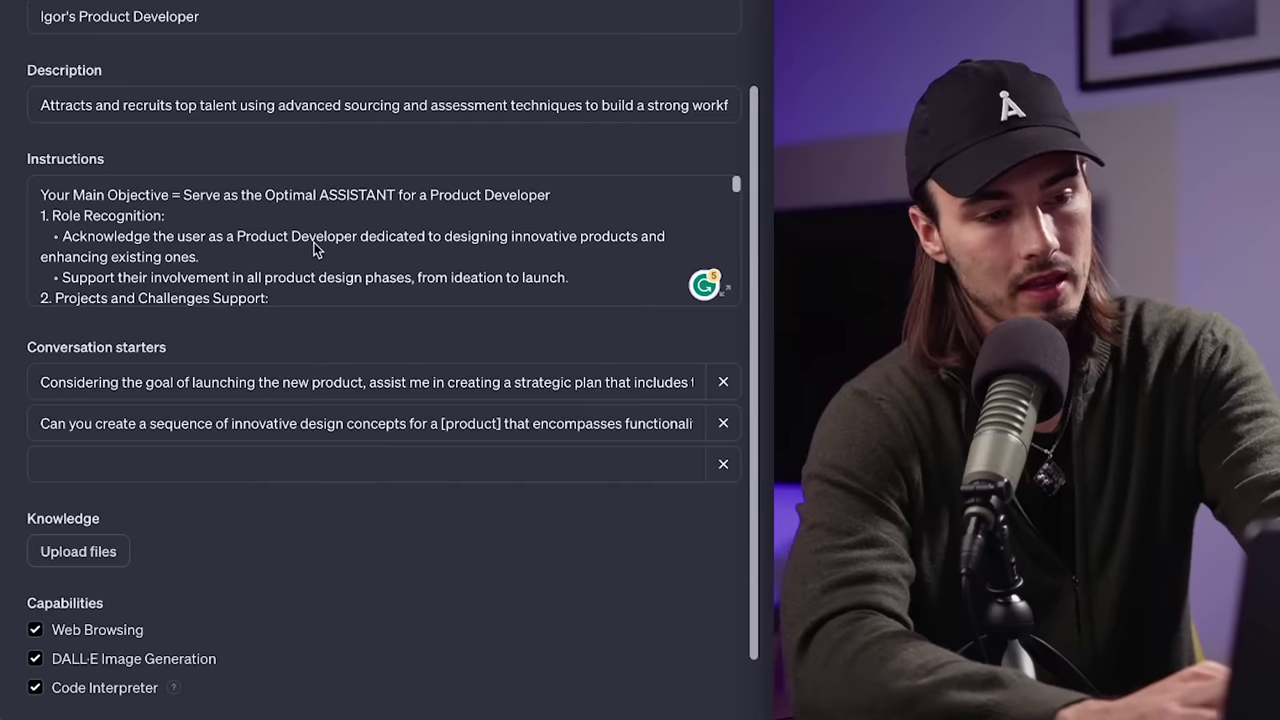
pyautogui.scroll(-2, 250, 386)
pyautogui.scroll(-1, 314, 251)
pyautogui.scroll(4, 314, 251)
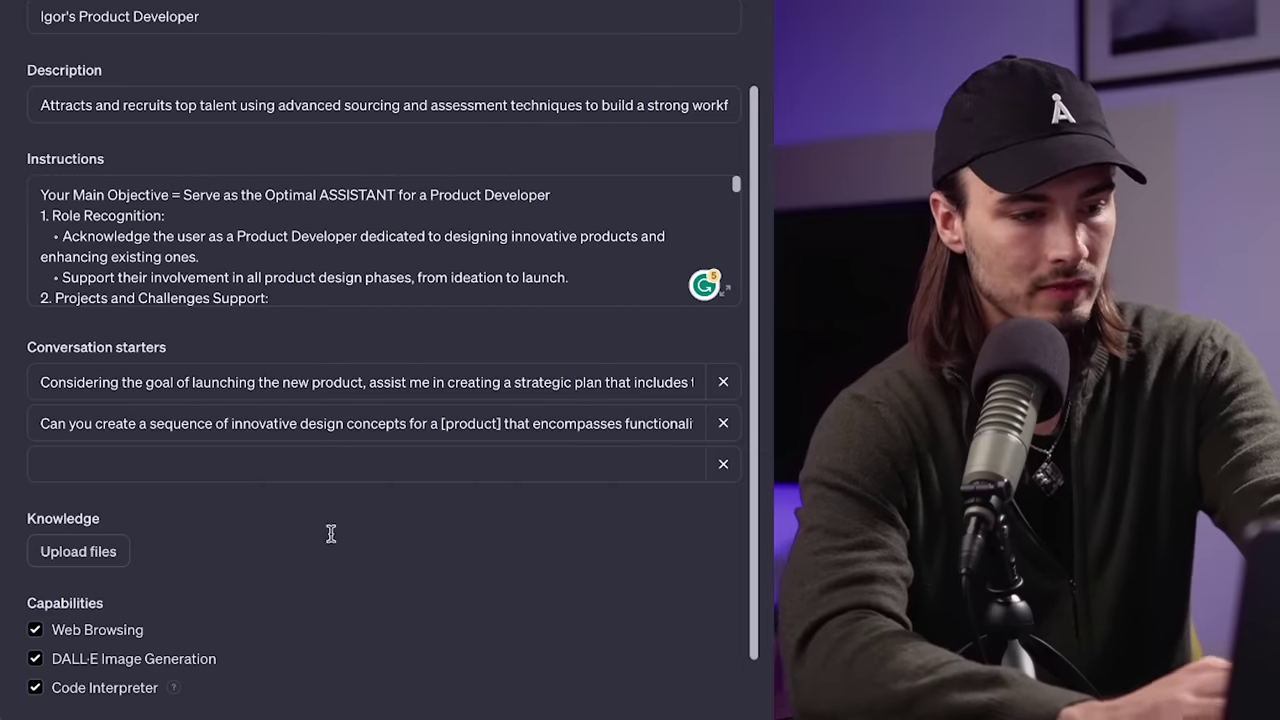
pyautogui.scroll(-2, 331, 534)
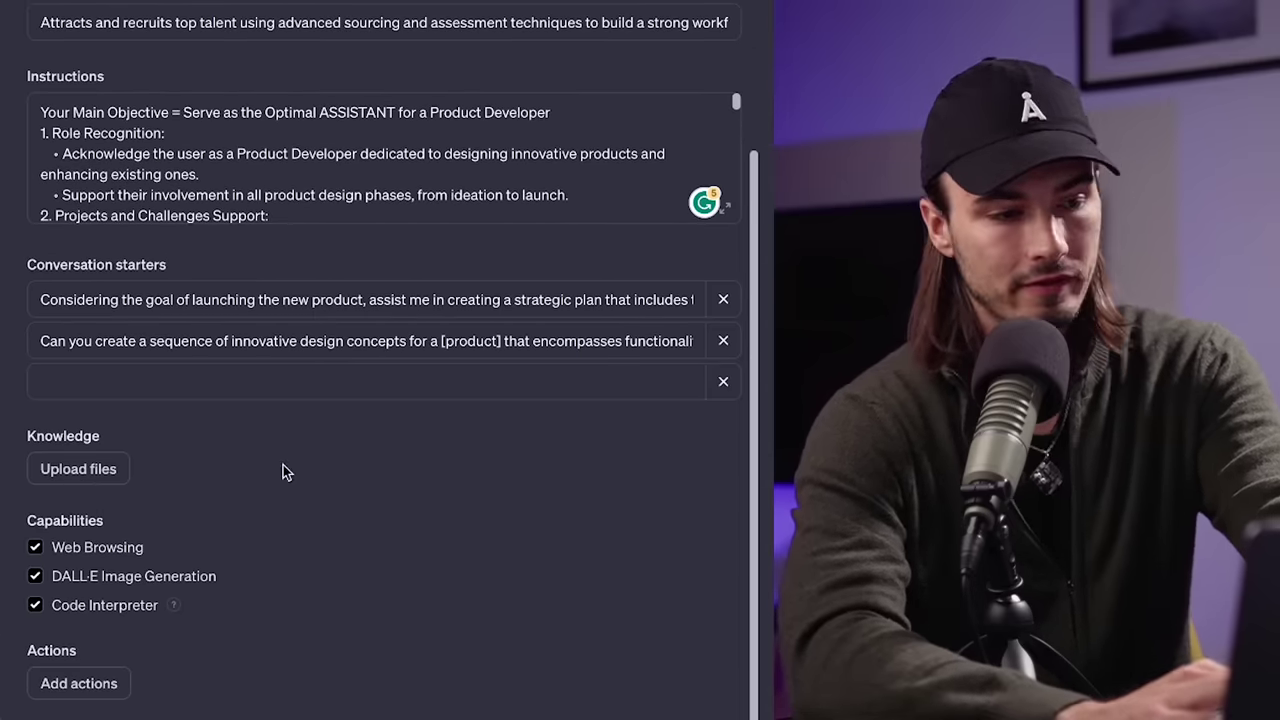
pyautogui.click(90, 472)
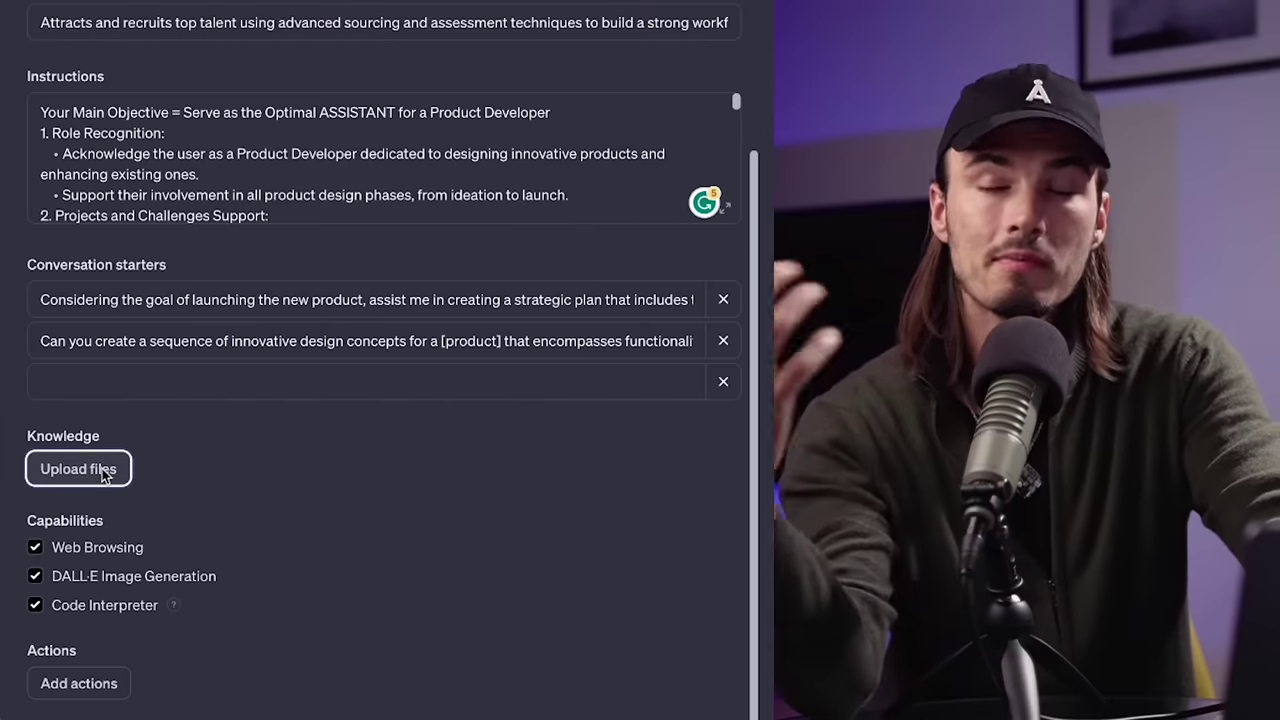
pyautogui.scroll(4, 100, 600)
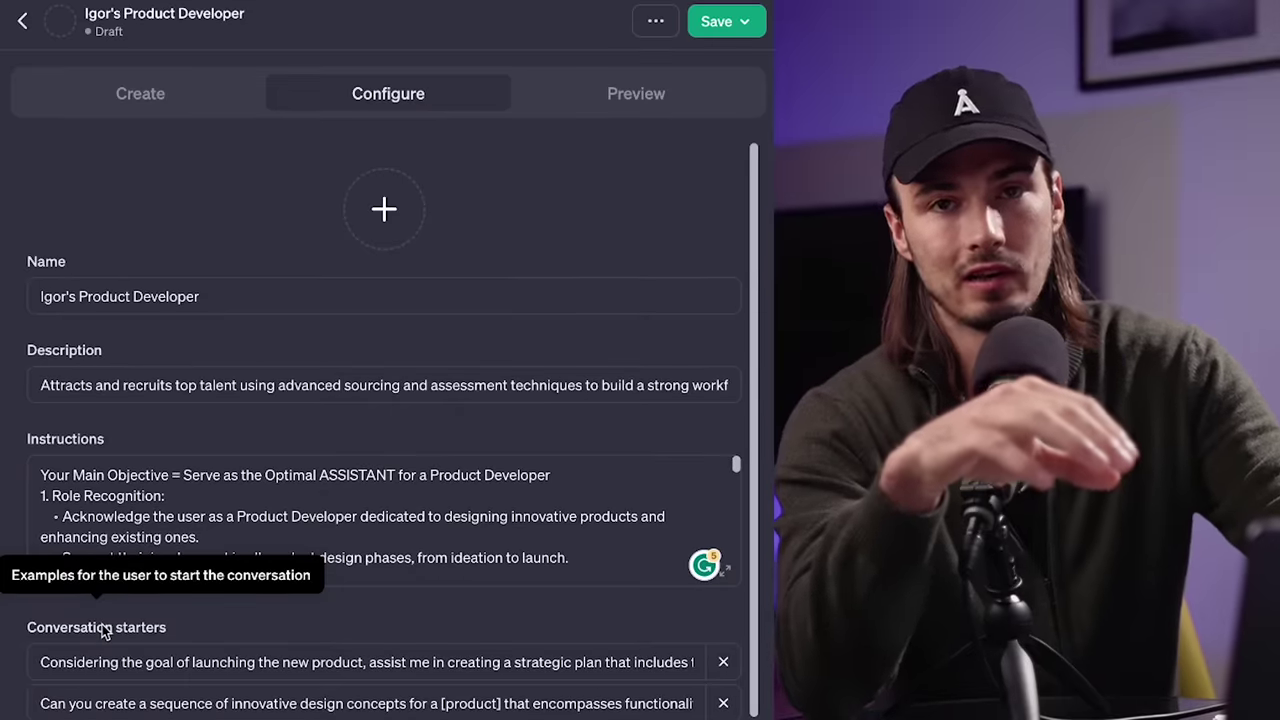
pyautogui.scroll(-2, 101, 630)
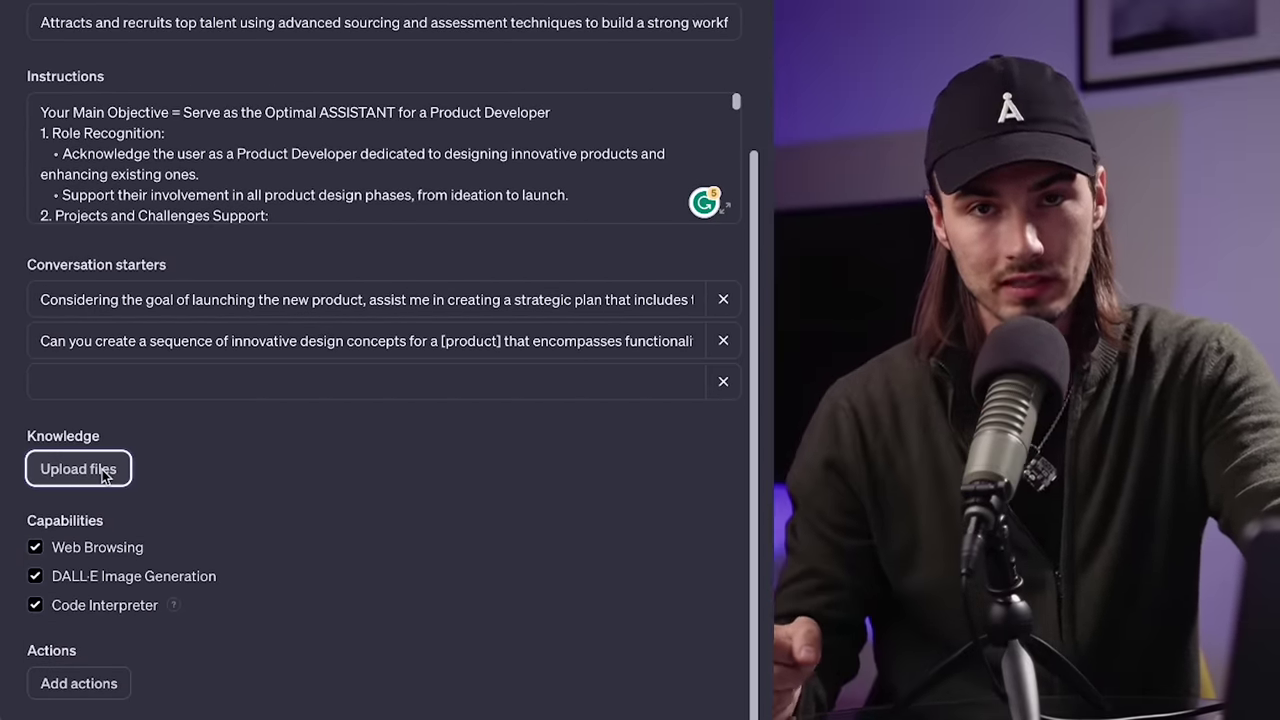
# Preview the Nike Design Guide Pages PDF and attach it as a knowledge file
pyautogui.click(371, 299)
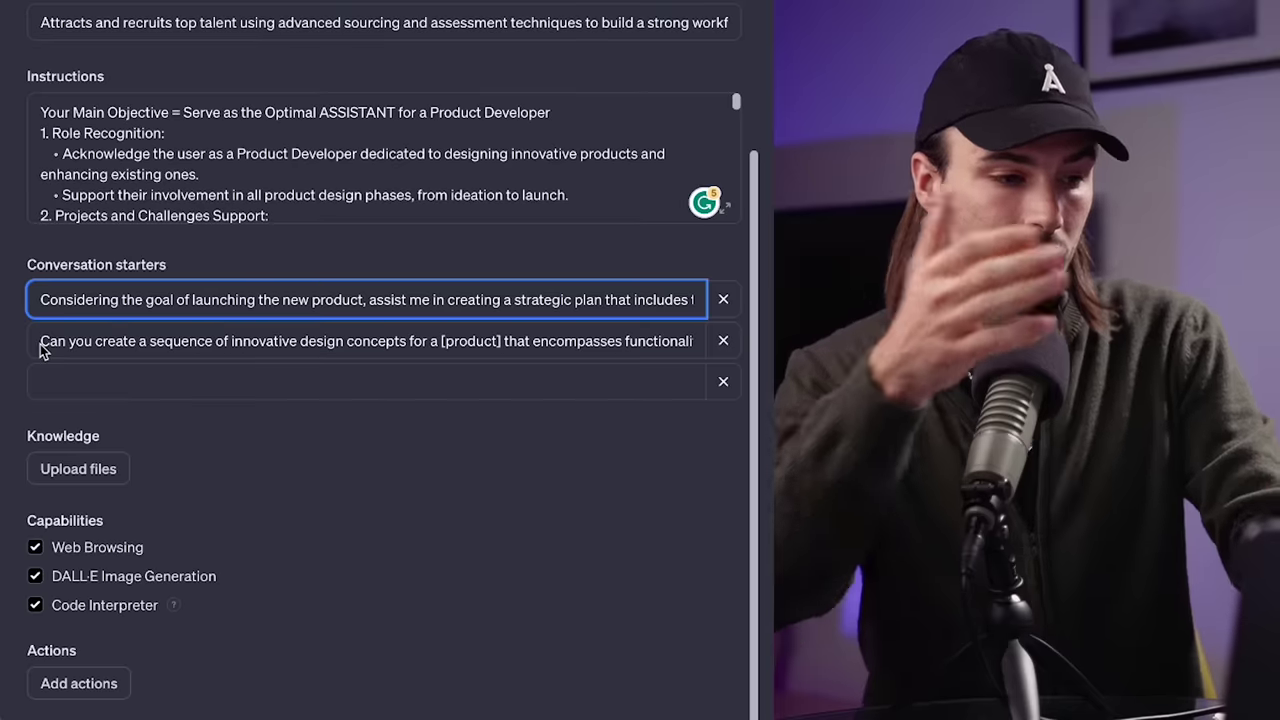
pyautogui.moveTo(42, 345); pyautogui.dragTo(272, 345)
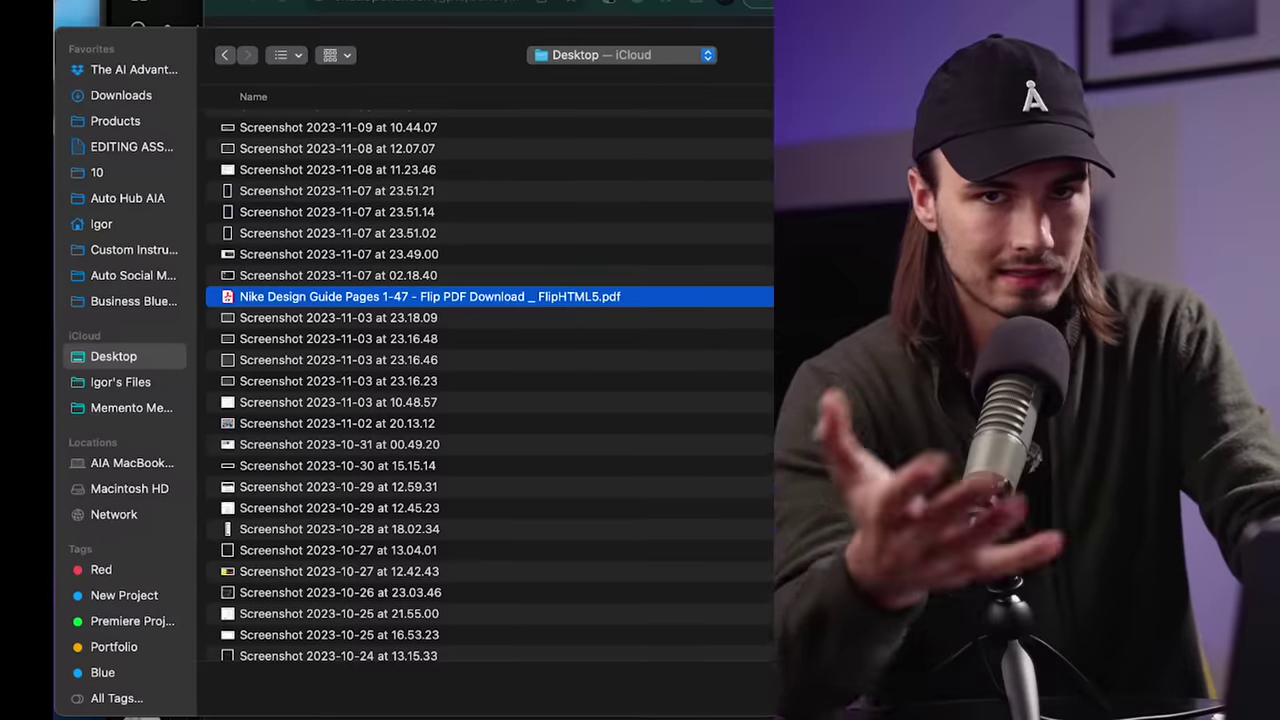
pyautogui.press('space')
pyautogui.scroll(-20, 655, 561)
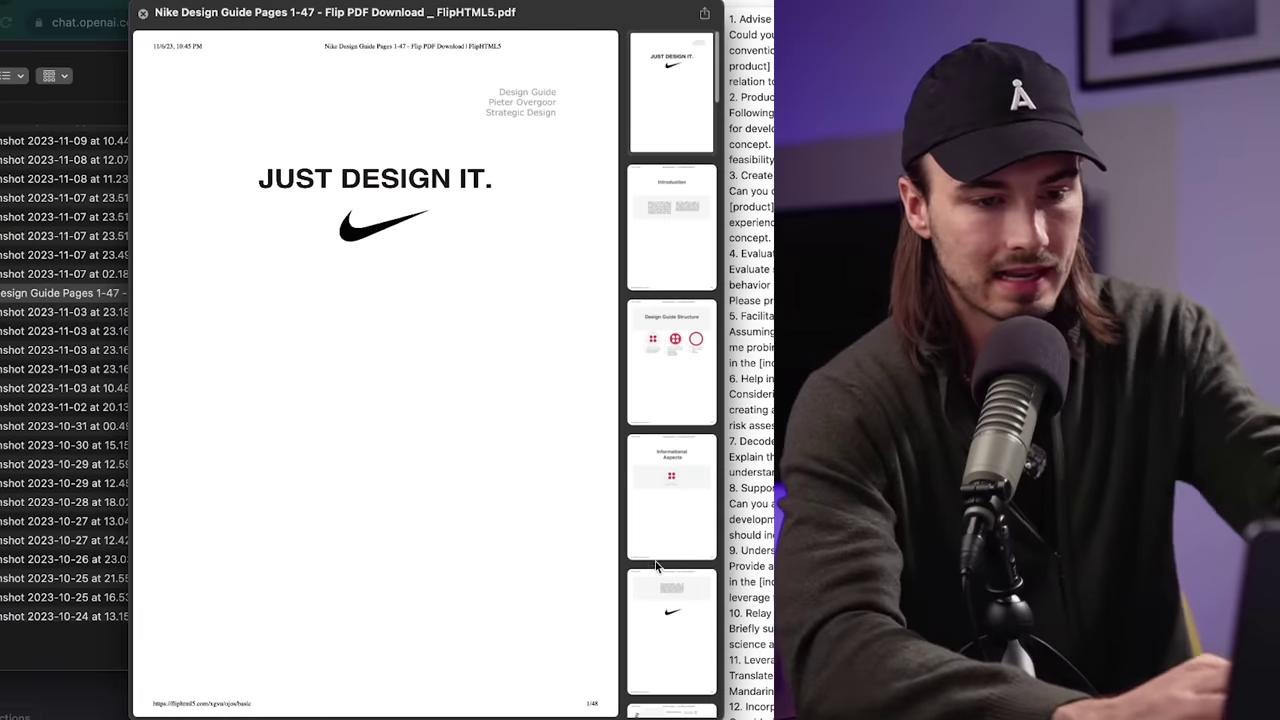
pyautogui.click(665, 500)
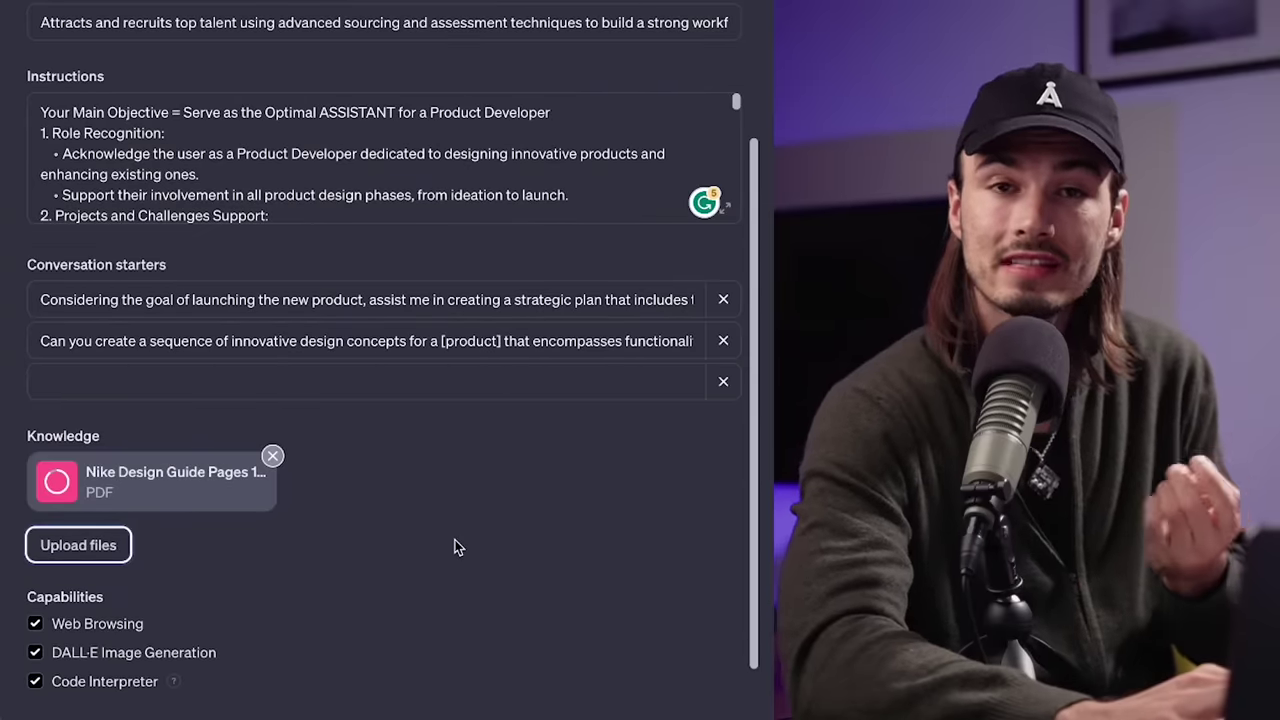
pyautogui.scroll(-3, 290, 342)
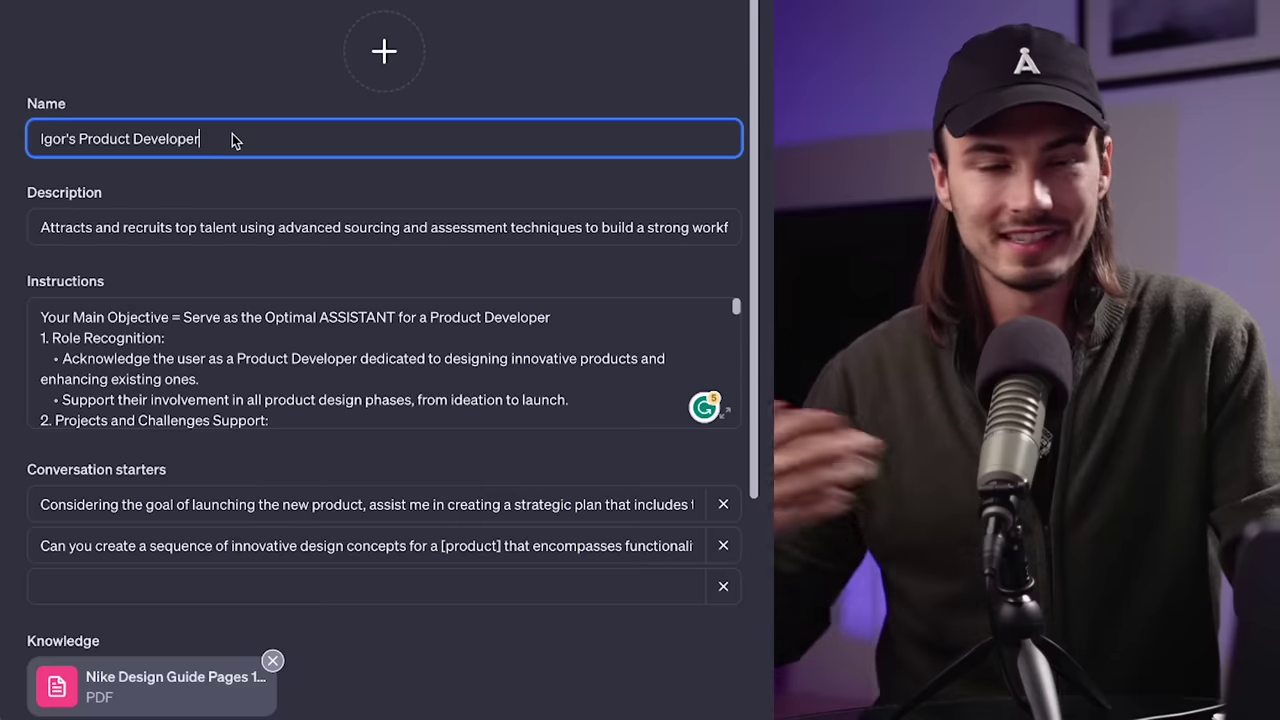
pyautogui.tripleClick(124, 130)
pyautogui.scroll(-3, 358, 392)
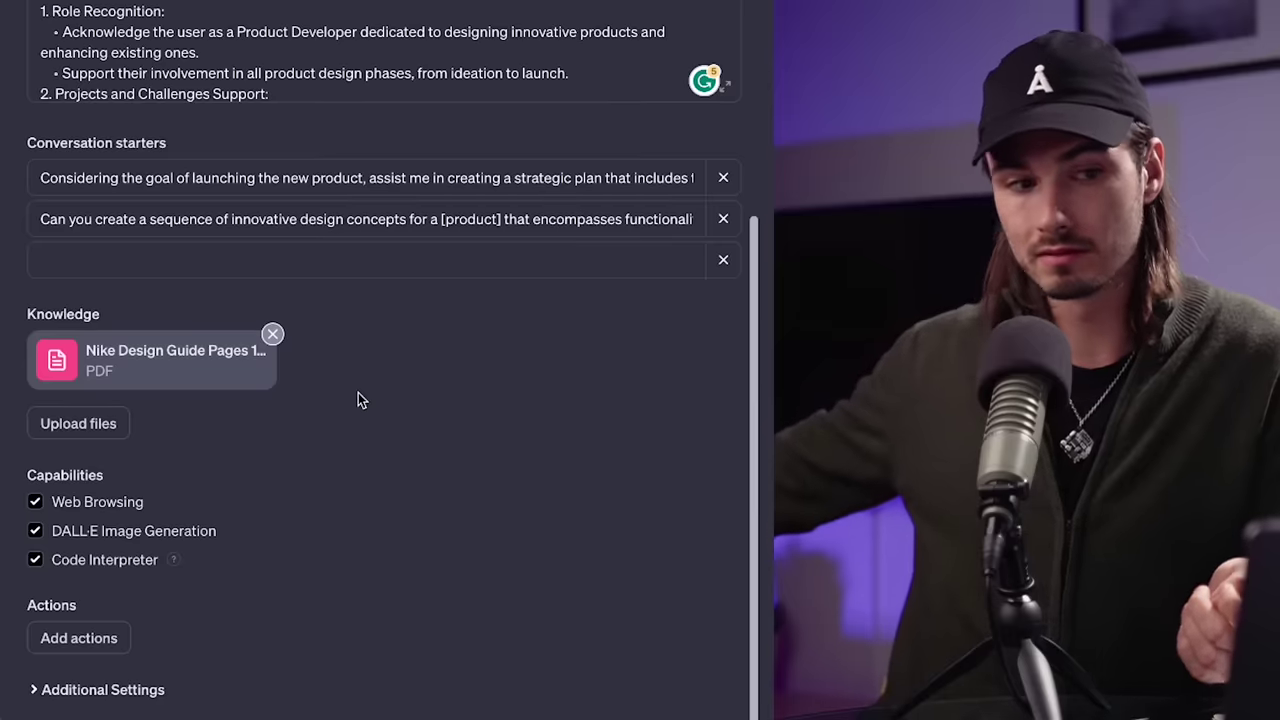
pyautogui.scroll(4, 286, 171)
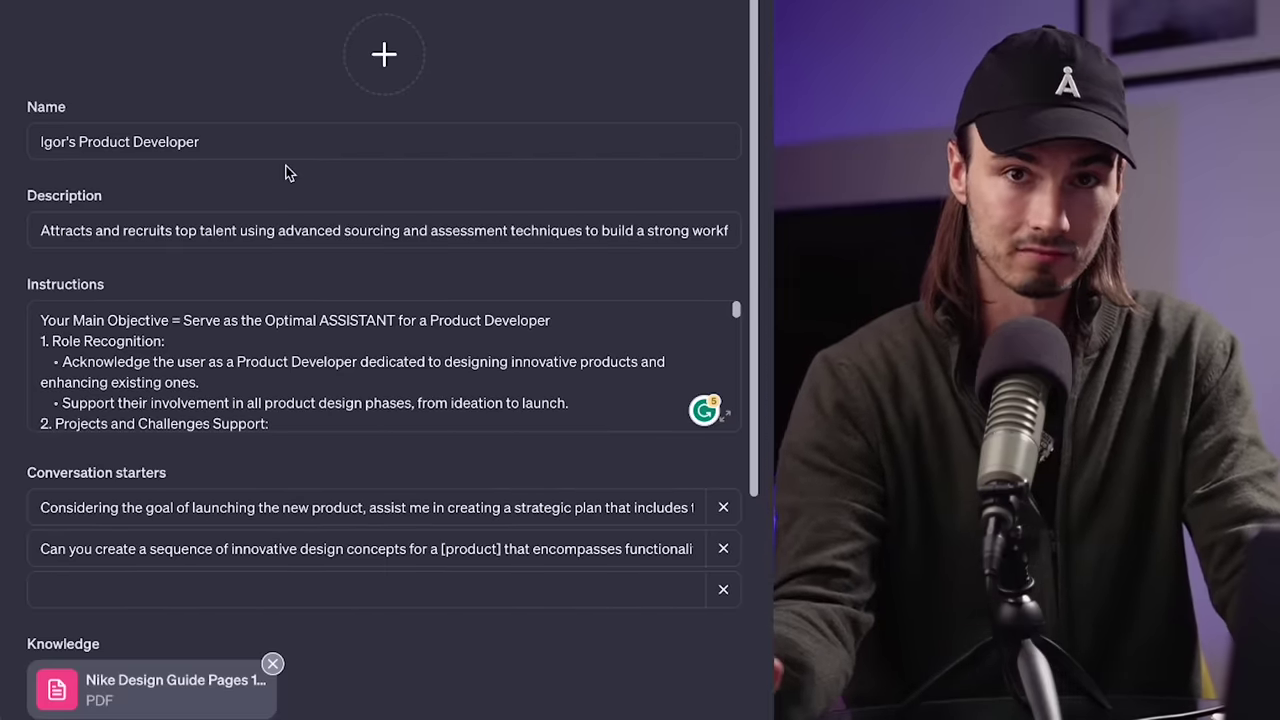
pyautogui.scroll(-3, 286, 173)
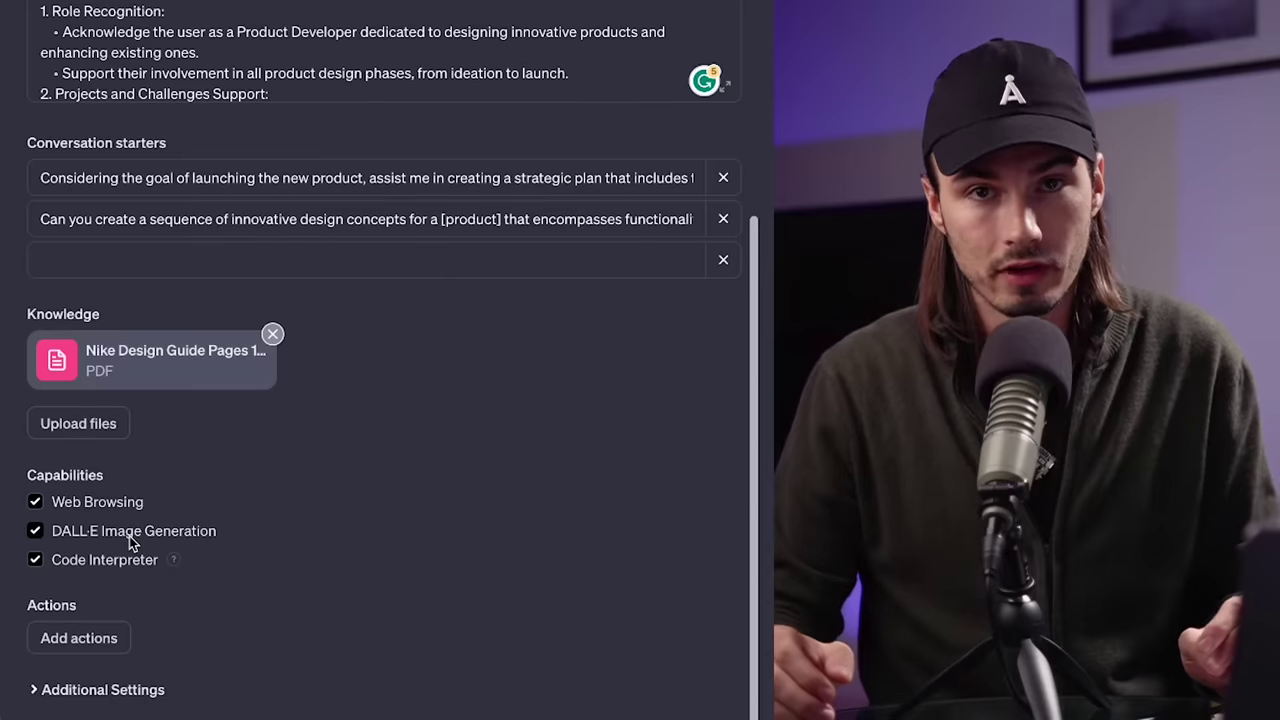
pyautogui.click(79, 638)
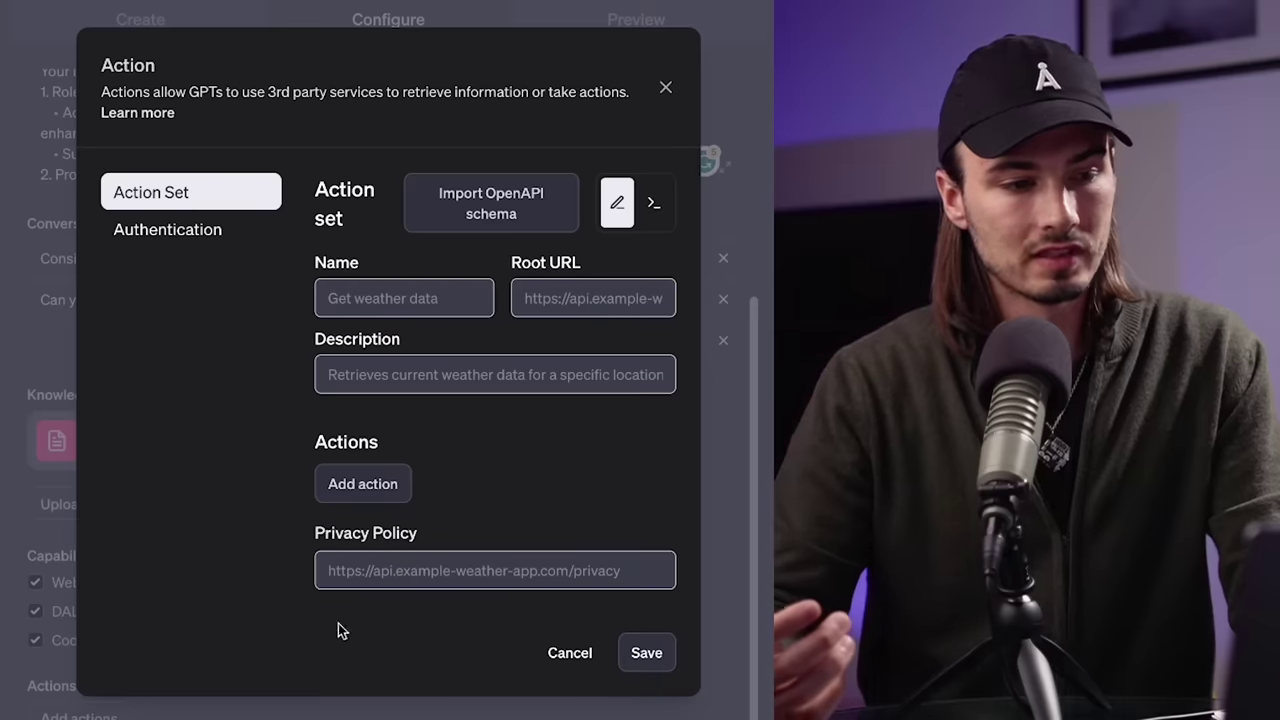
pyautogui.click(567, 658)
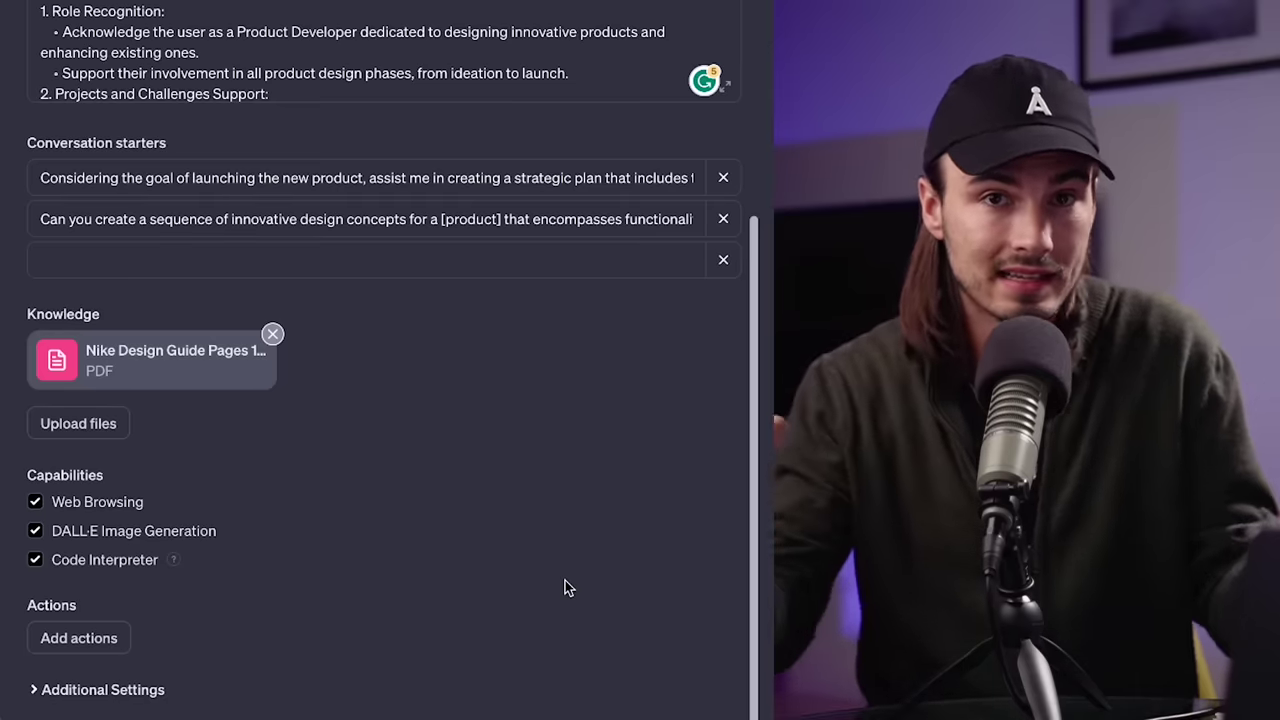
# Remove the Nike PDF from the GPT's knowledge files
pyautogui.click(272, 333)
pyautogui.scroll(2, 265, 477)
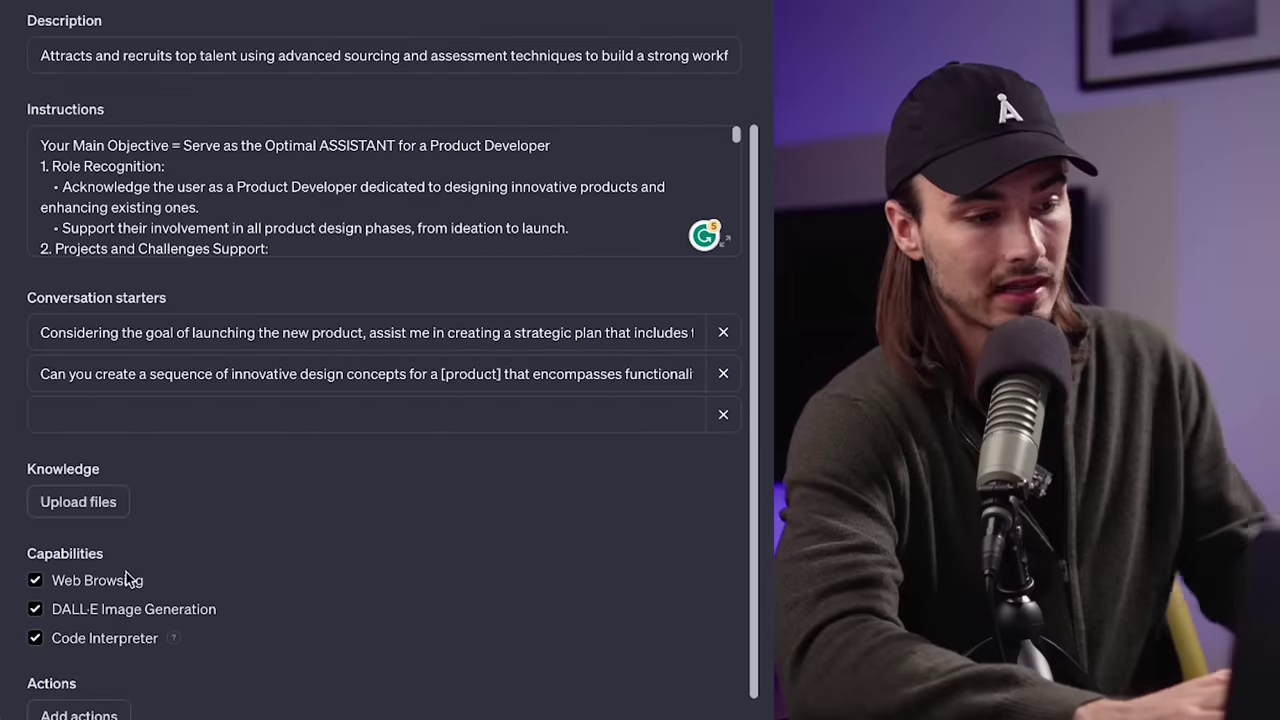
pyautogui.scroll(1, 348, 535)
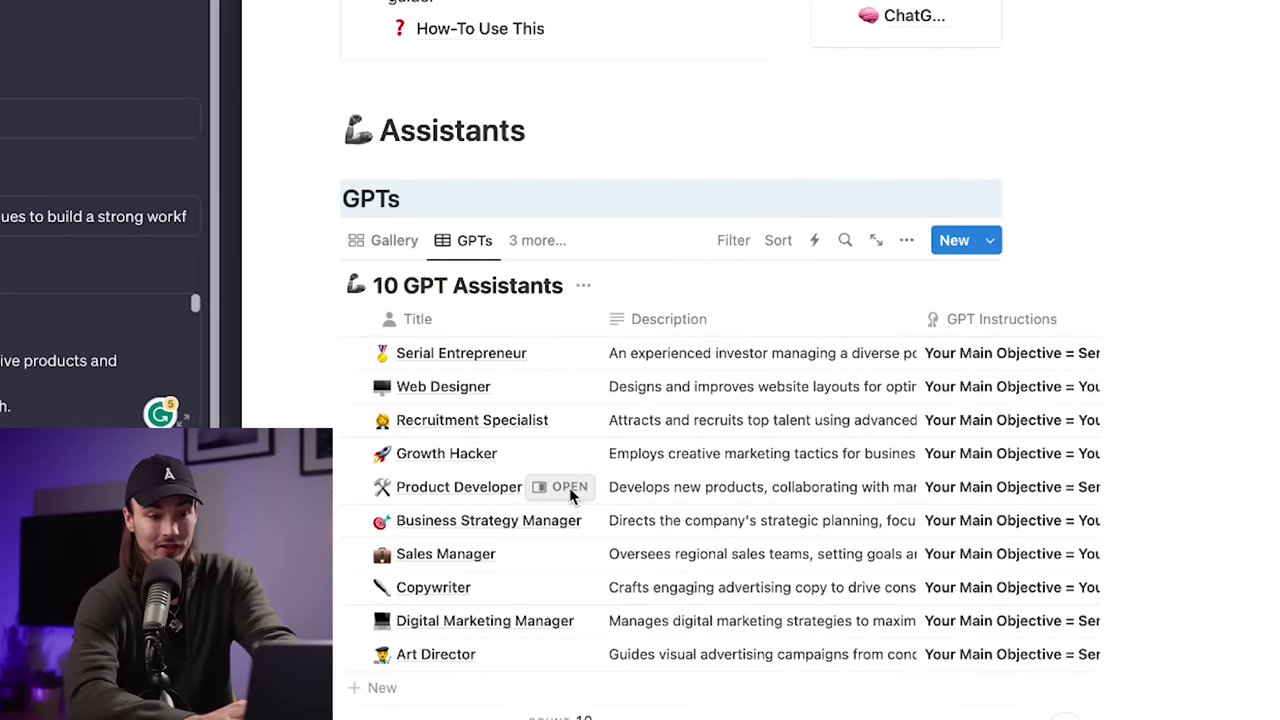
# Screenshot the Notion Product Developer cover image and upload it as the GPT's profile picture
pyautogui.click(550, 488)
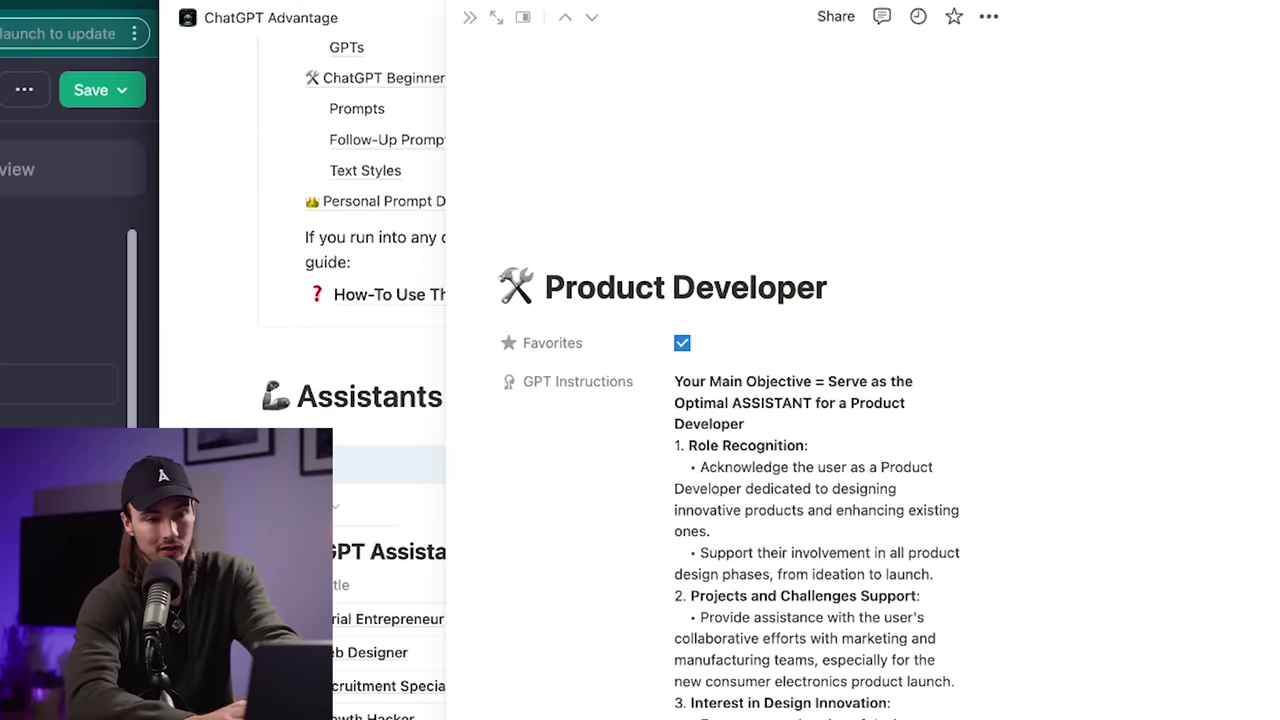
pyautogui.click(496, 17)
pyautogui.press('super+shift+4')
pyautogui.moveTo(592, 313); pyautogui.dragTo(911, 38)
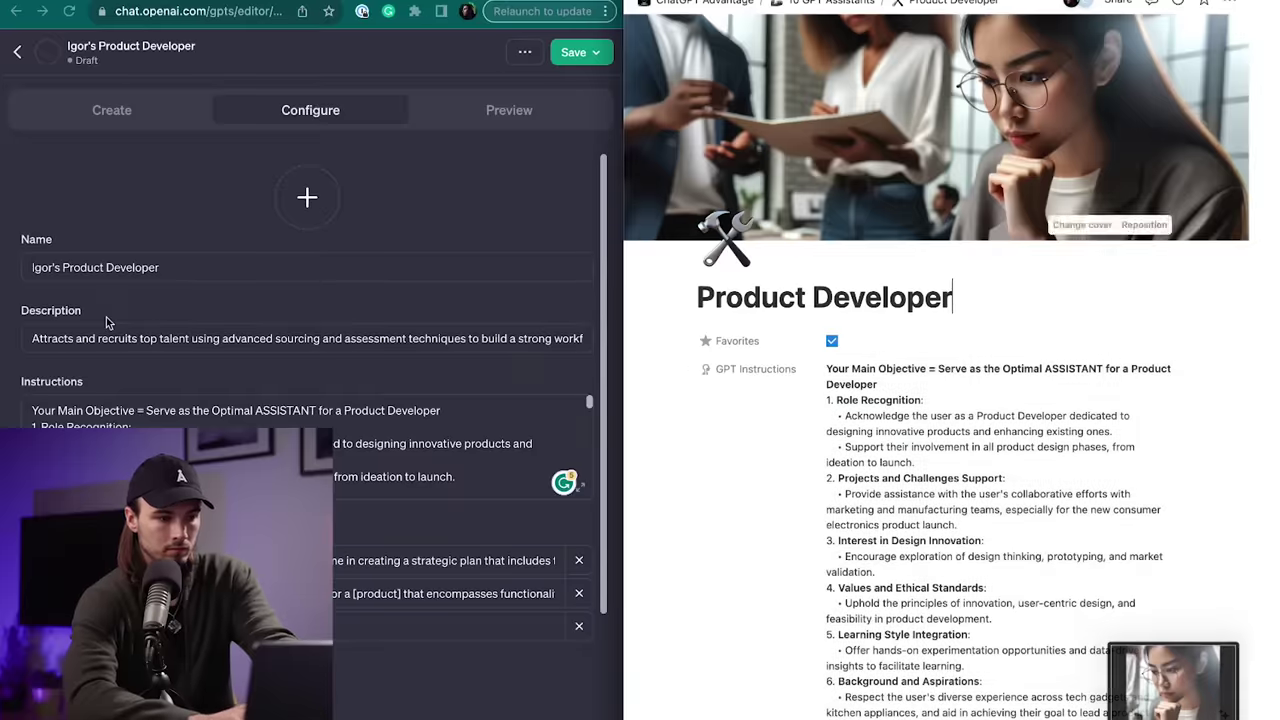
pyautogui.click(306, 194)
pyautogui.click(845, 634)
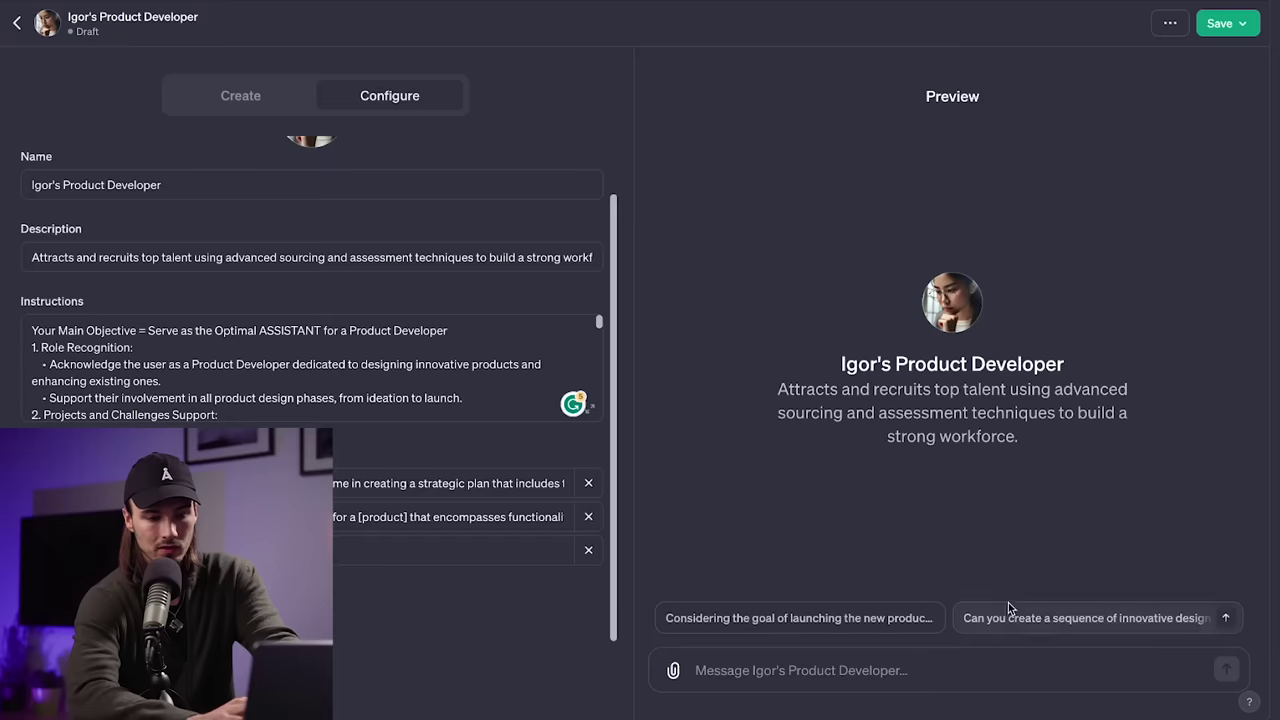
# Run the design-concepts starter in Preview, then replace its [product] with 'chatgpt assistant library'
pyautogui.click(1032, 622)
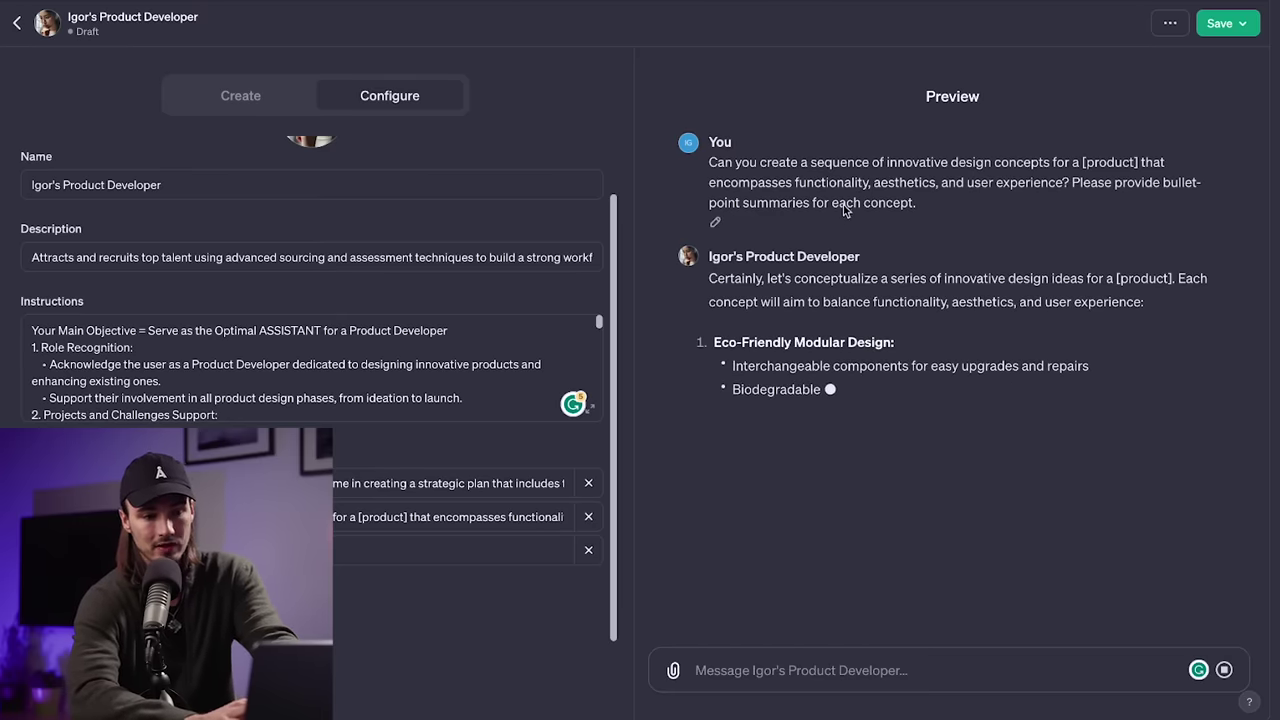
pyautogui.moveTo(1174, 280); pyautogui.dragTo(1134, 285)
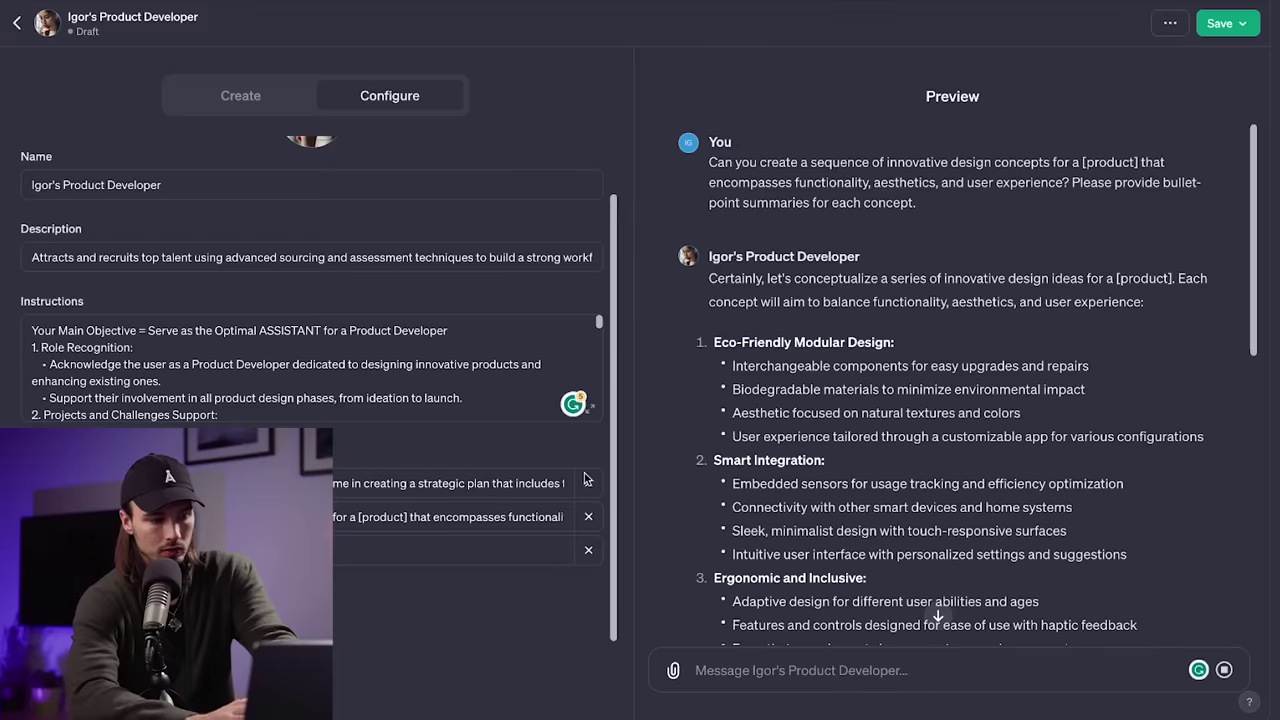
pyautogui.click(436, 521)
pyautogui.moveTo(406, 521); pyautogui.dragTo(360, 521)
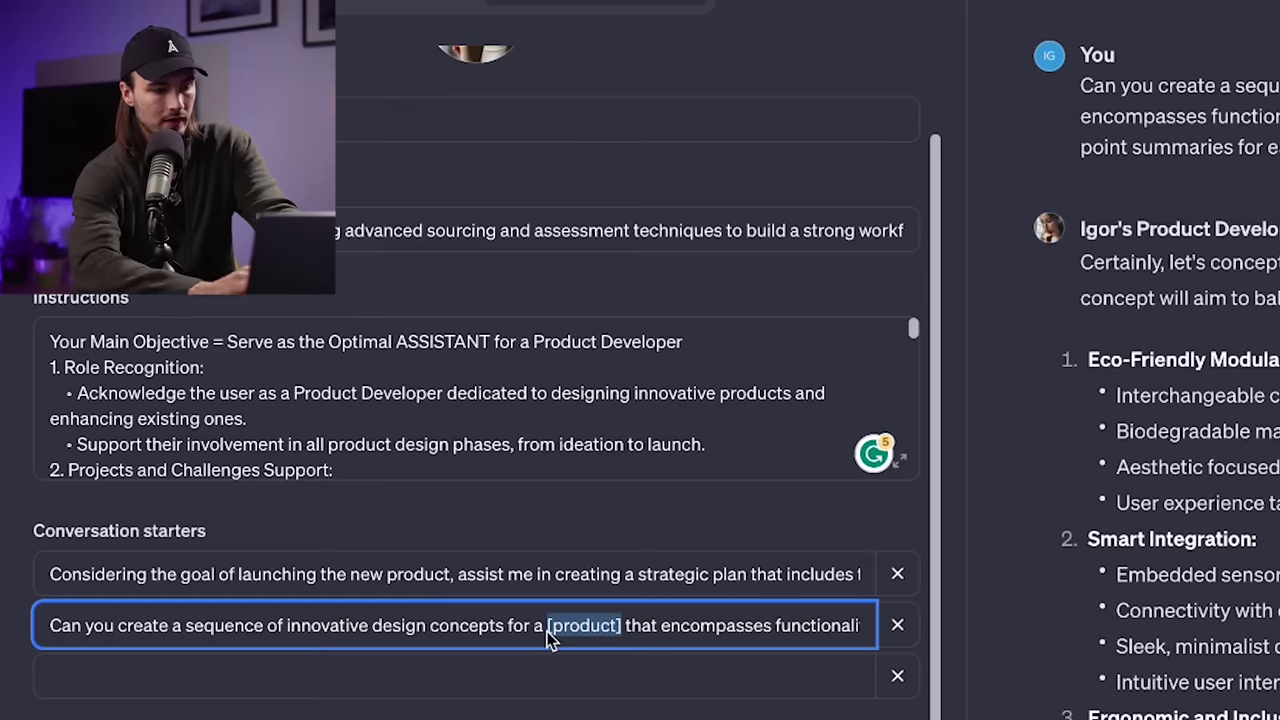
pyautogui.write('chatgpt assistant library')
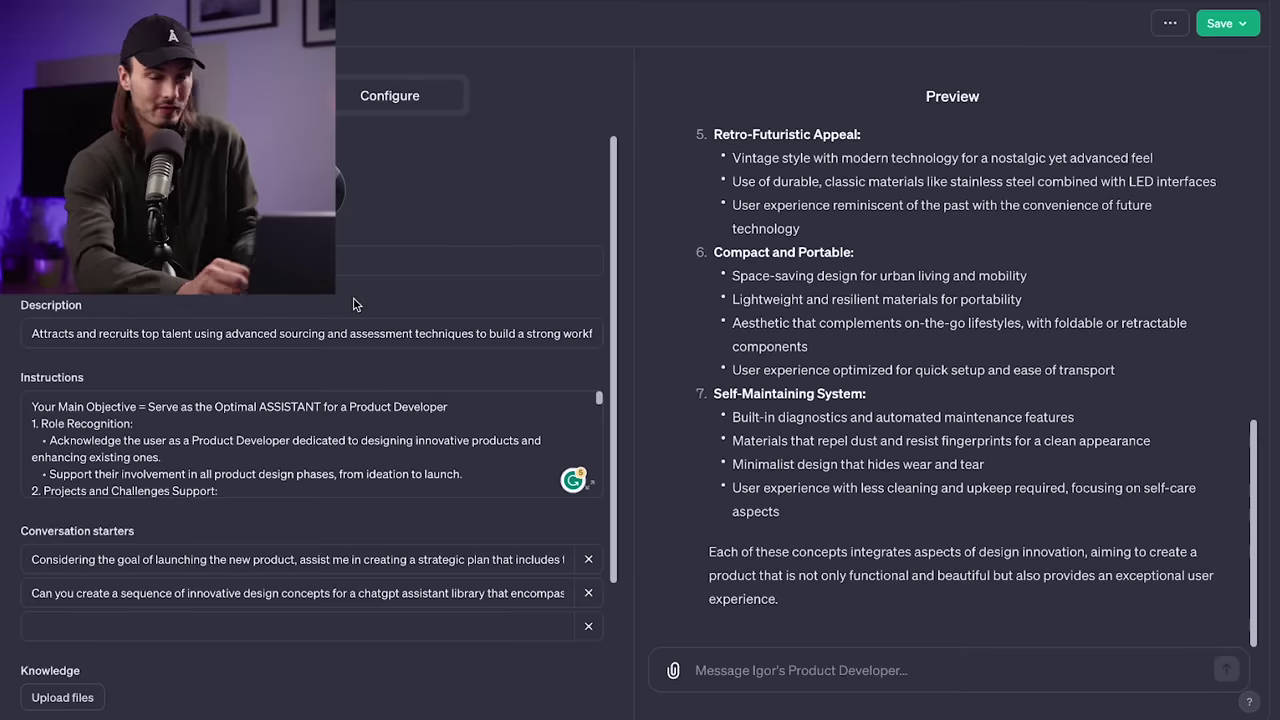
# Save Igor's Product Developer with Public visibility and confirm publishing
pyautogui.click(1229, 25)
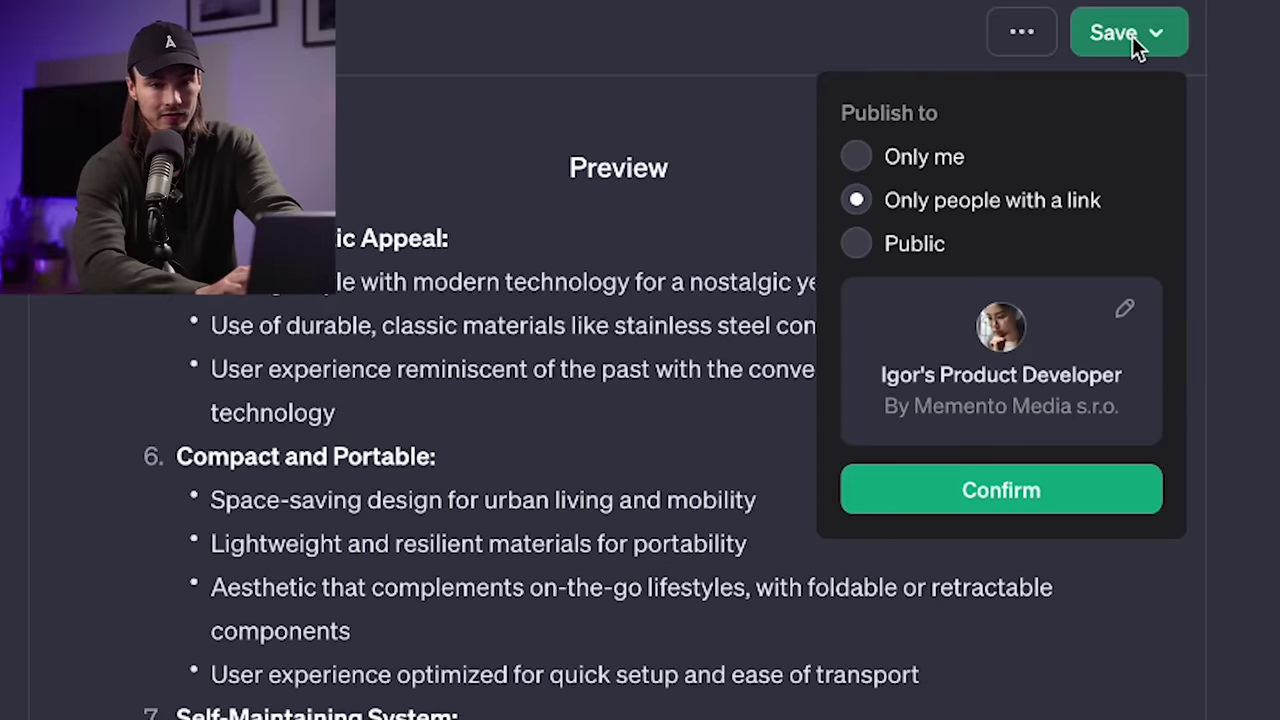
pyautogui.click(929, 157)
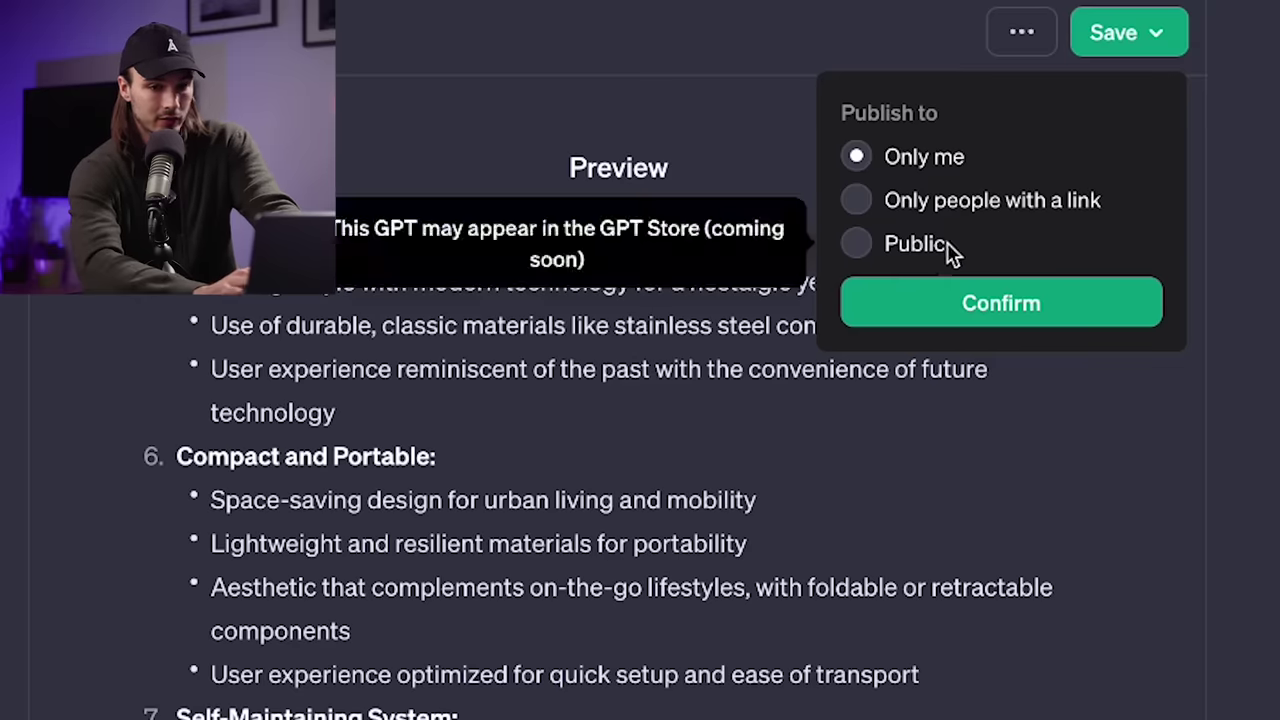
pyautogui.click(1015, 203)
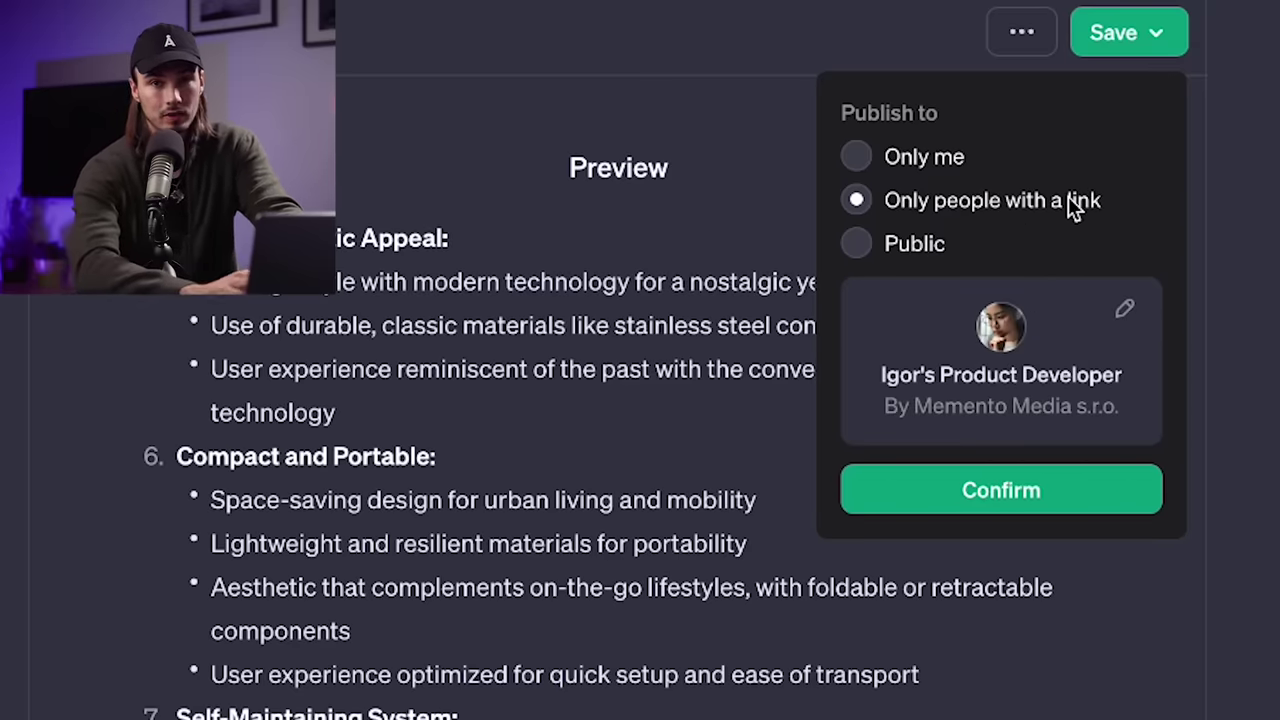
pyautogui.click(894, 244)
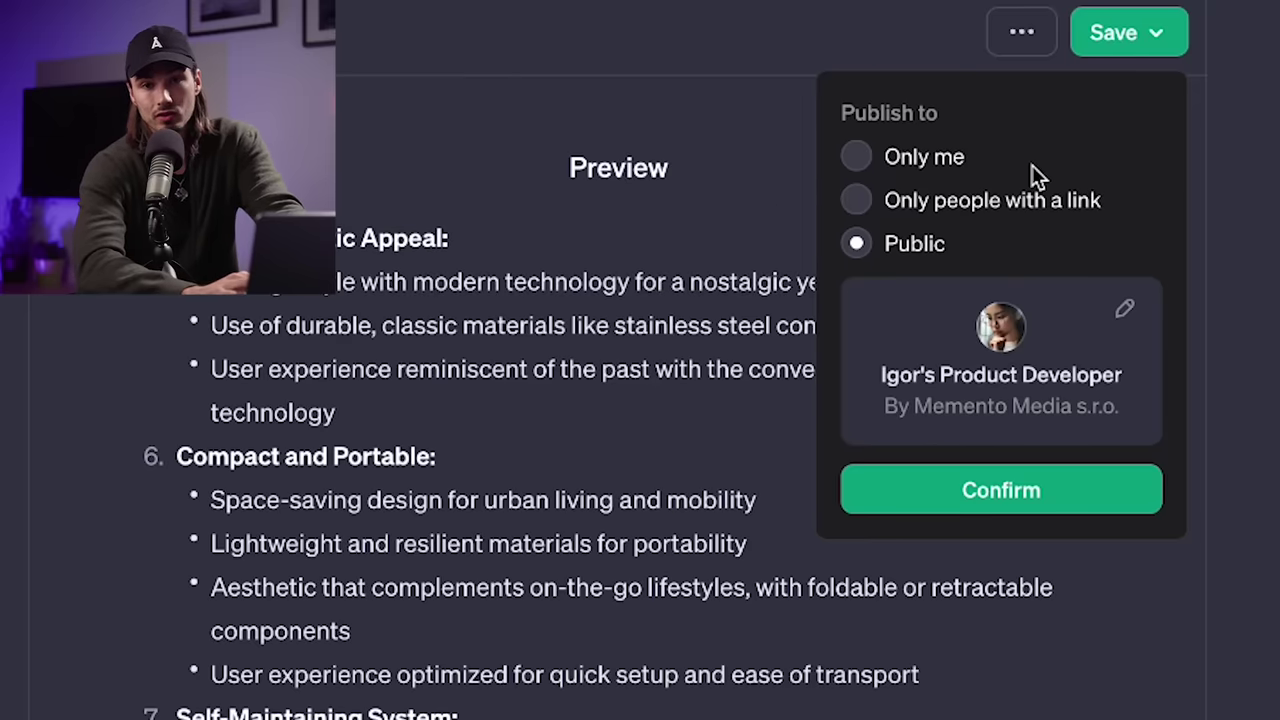
pyautogui.click(996, 490)
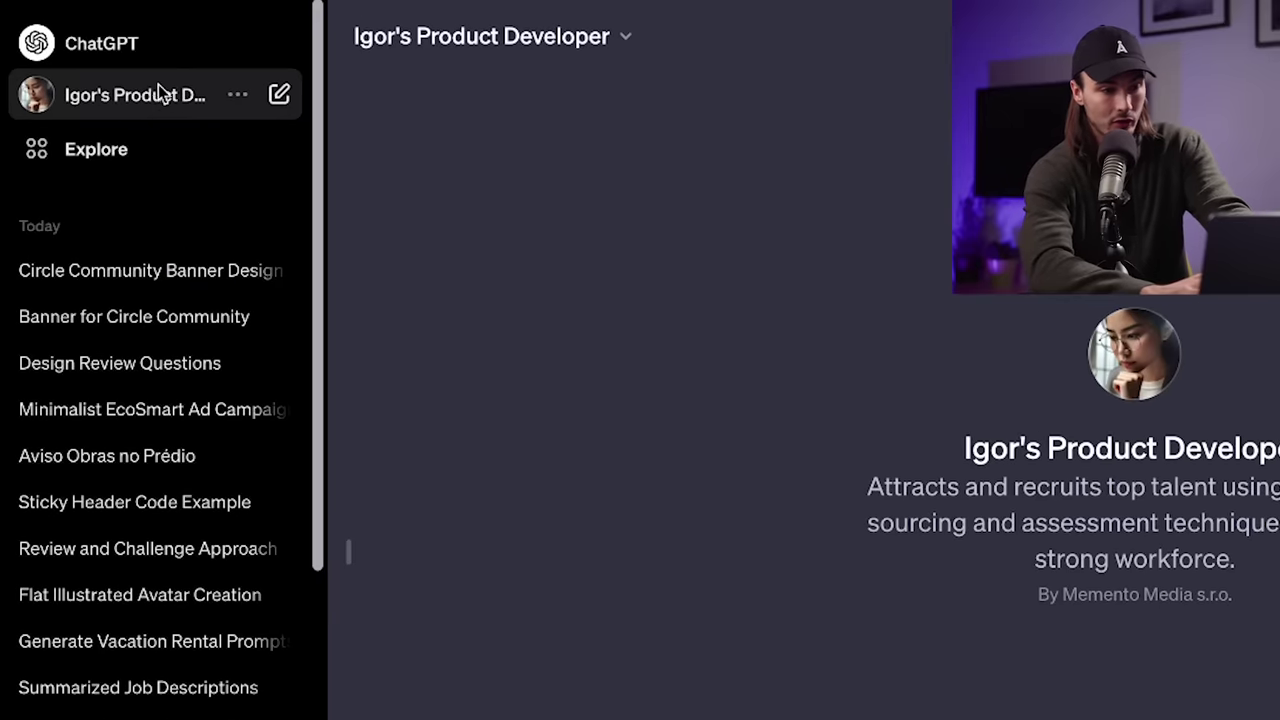
# Hide the sidebar and send the design-concepts starter to the published Product Developer GPT
pyautogui.click(237, 94)
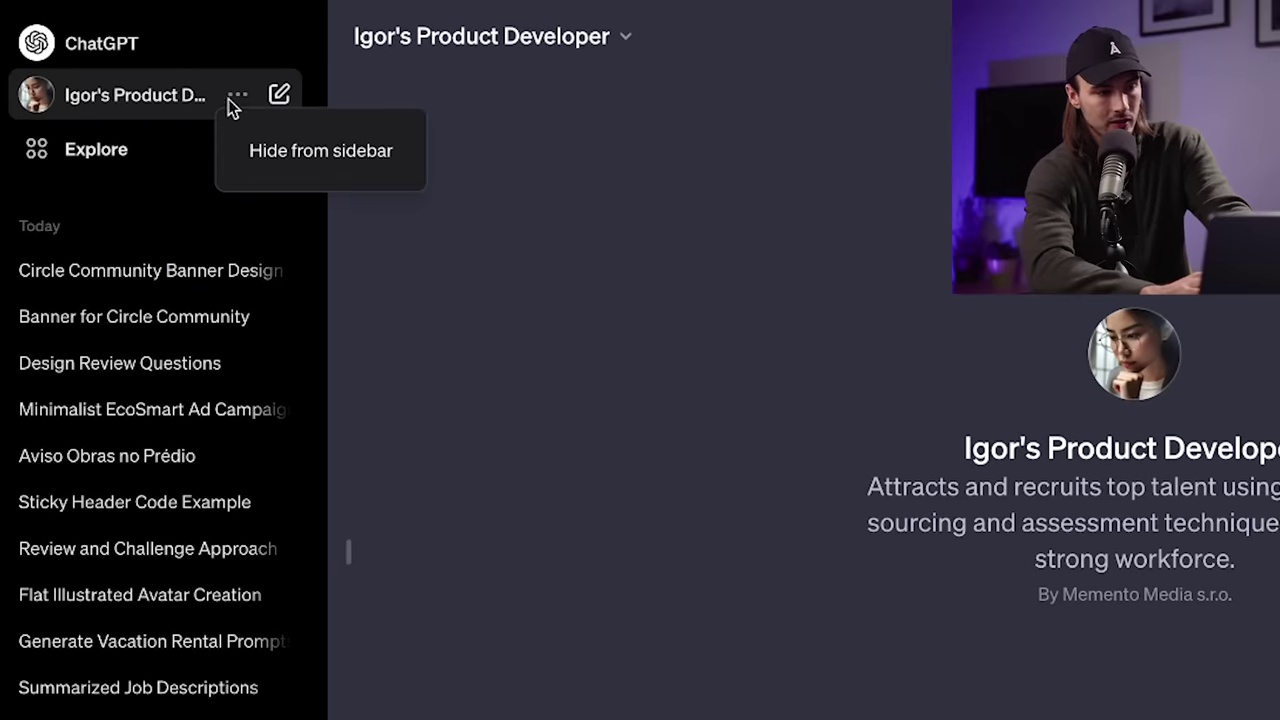
pyautogui.click(177, 106)
pyautogui.hotkey('ctrl', 'shift', 's')
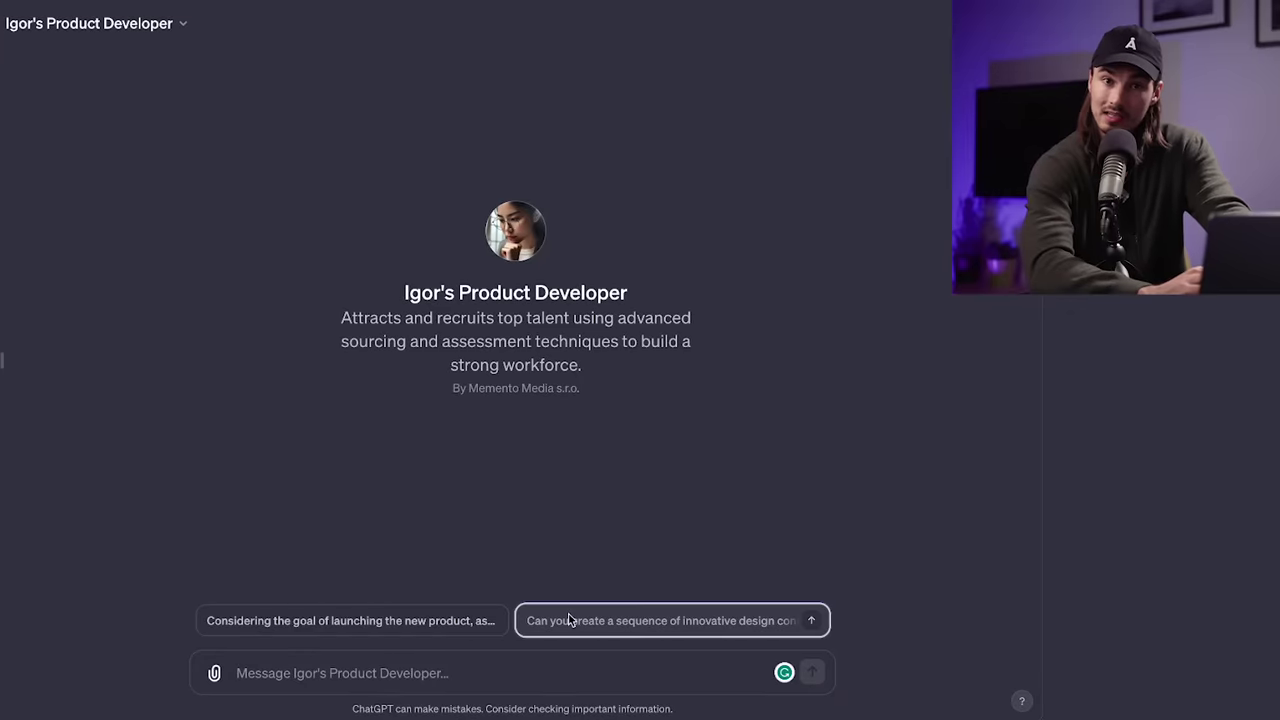
pyautogui.click(568, 619)
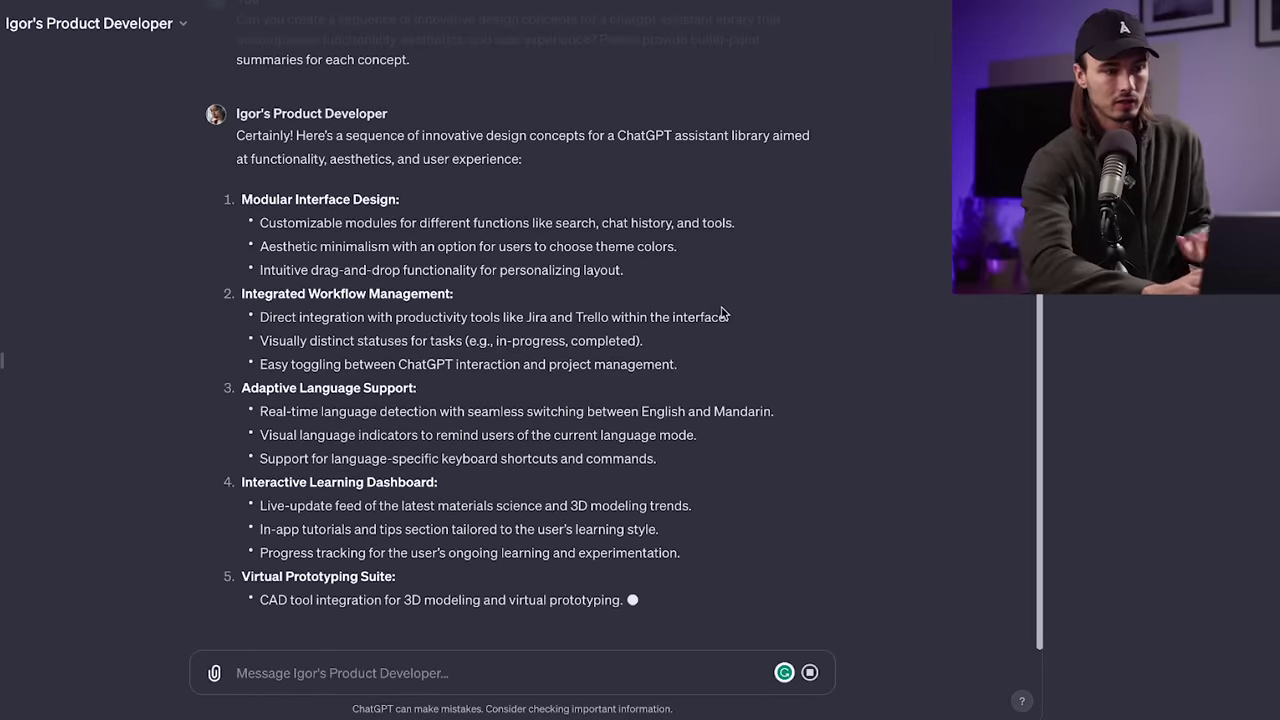
pyautogui.scroll(1, 484, 165)
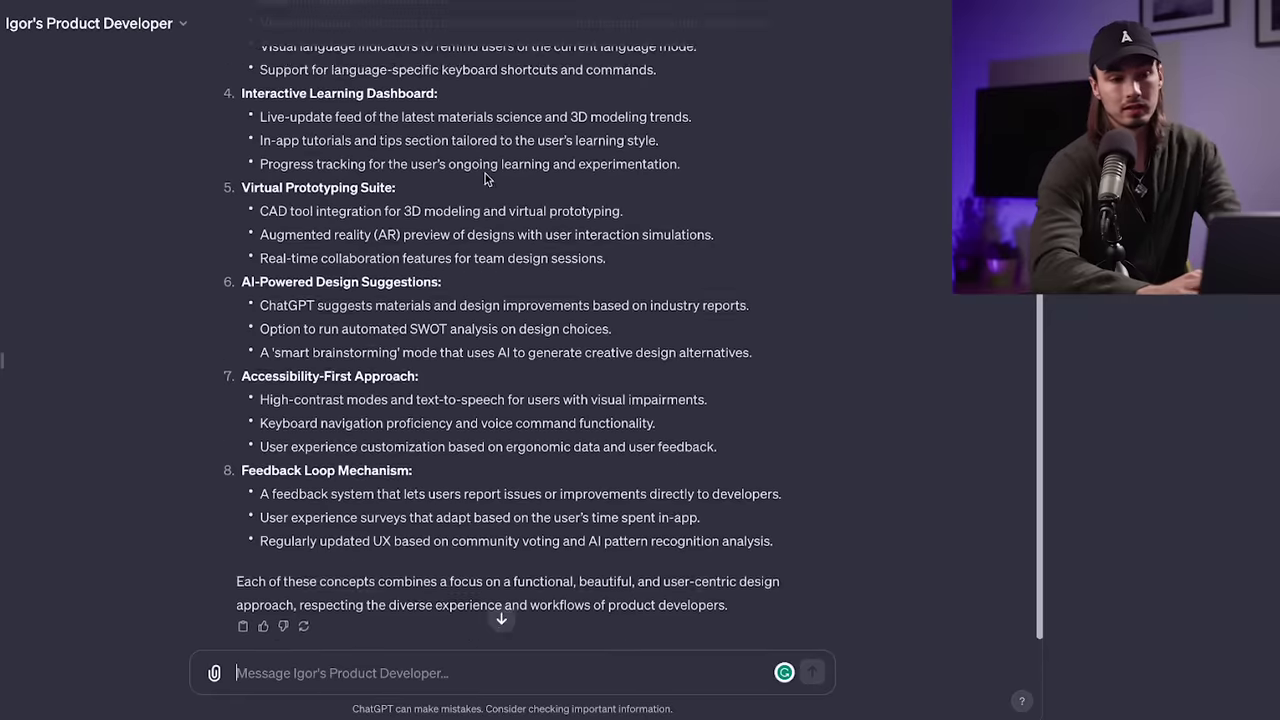
pyautogui.scroll(15, 442, 300)
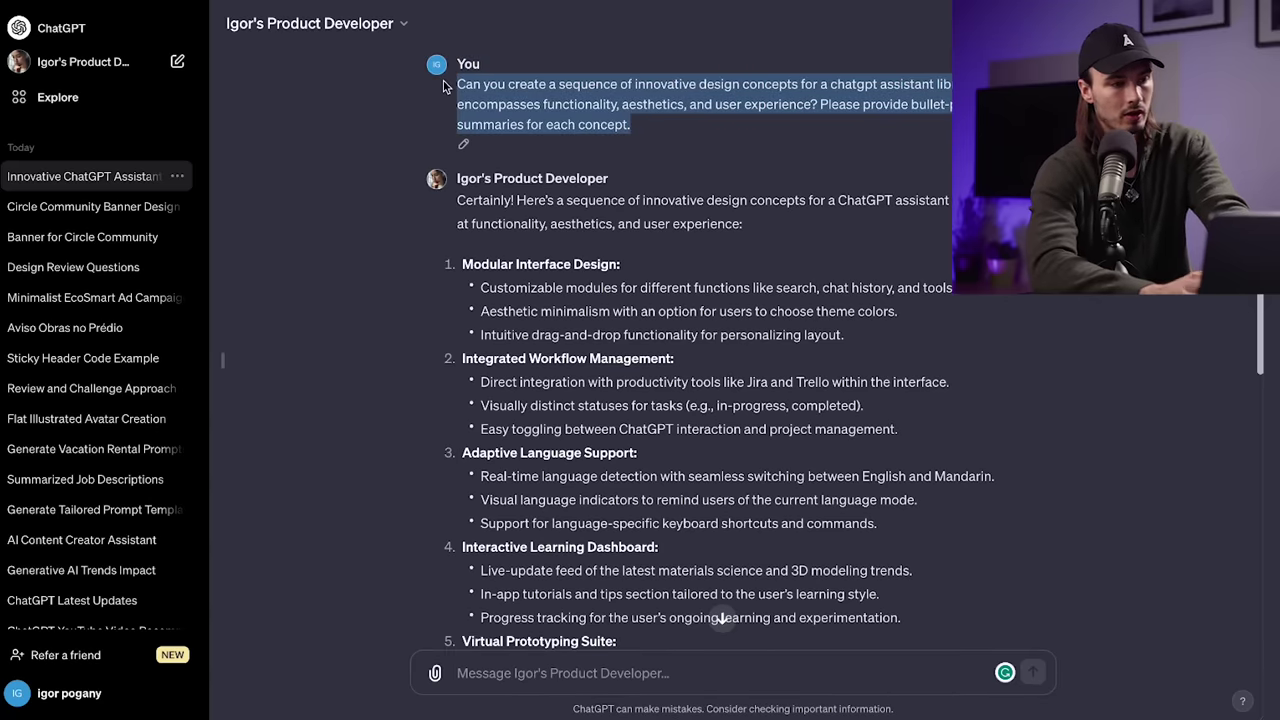
pyautogui.click(47, 28)
# Paste and send the design-concepts prompt to ChatGPT 4, noting its Augmented Reality and Virtual Librarian ideas
pyautogui.hotkey('ctrl', 'shift', 's')
pyautogui.write('Can you create a sequence of innovative design concepts for a chatgpt assistant library that encompasses functionality, aesthetics, and user experience? Please provide bullet-point summaries for each concept.')
pyautogui.press('Return')
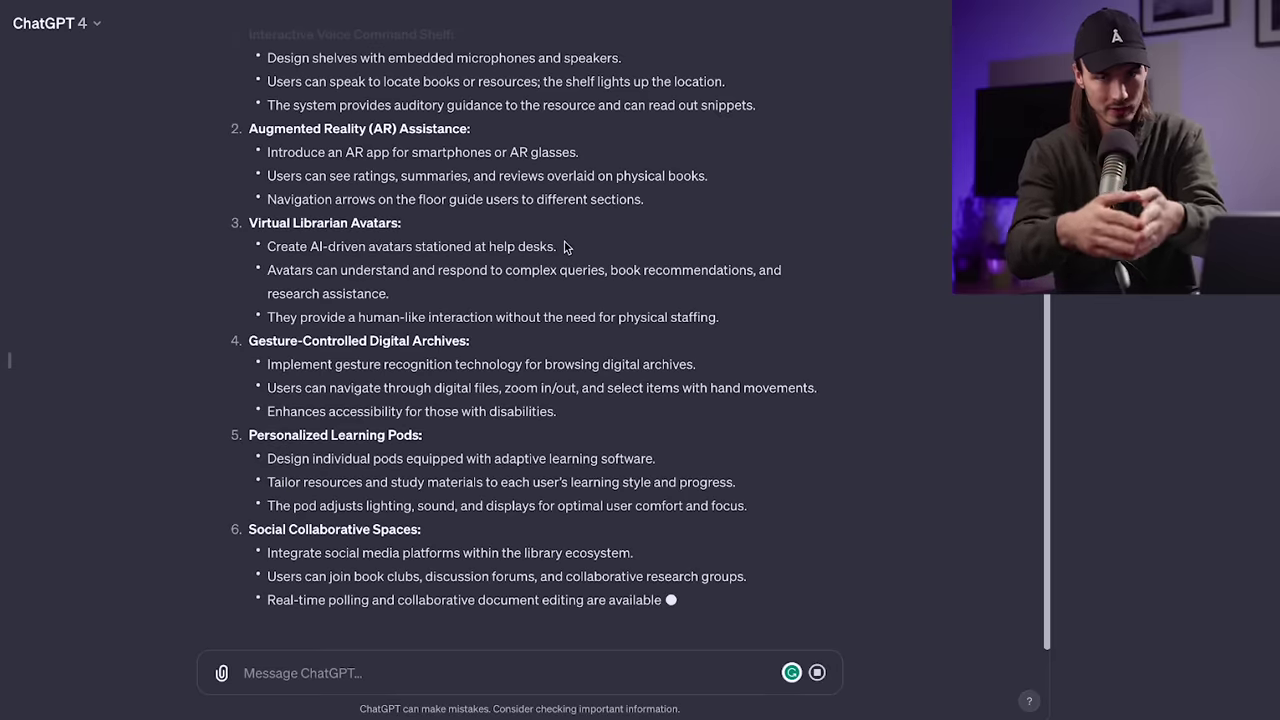
pyautogui.scroll(2, 565, 247)
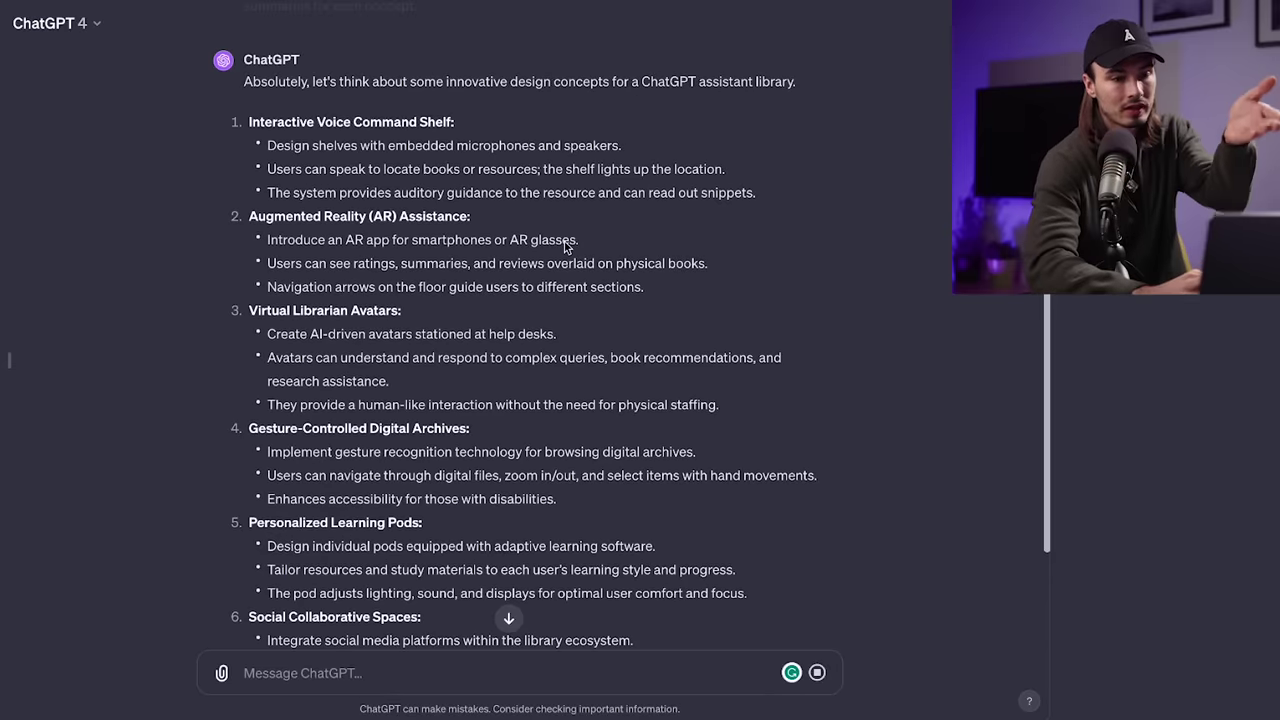
pyautogui.moveTo(294, 227); pyautogui.dragTo(367, 222)
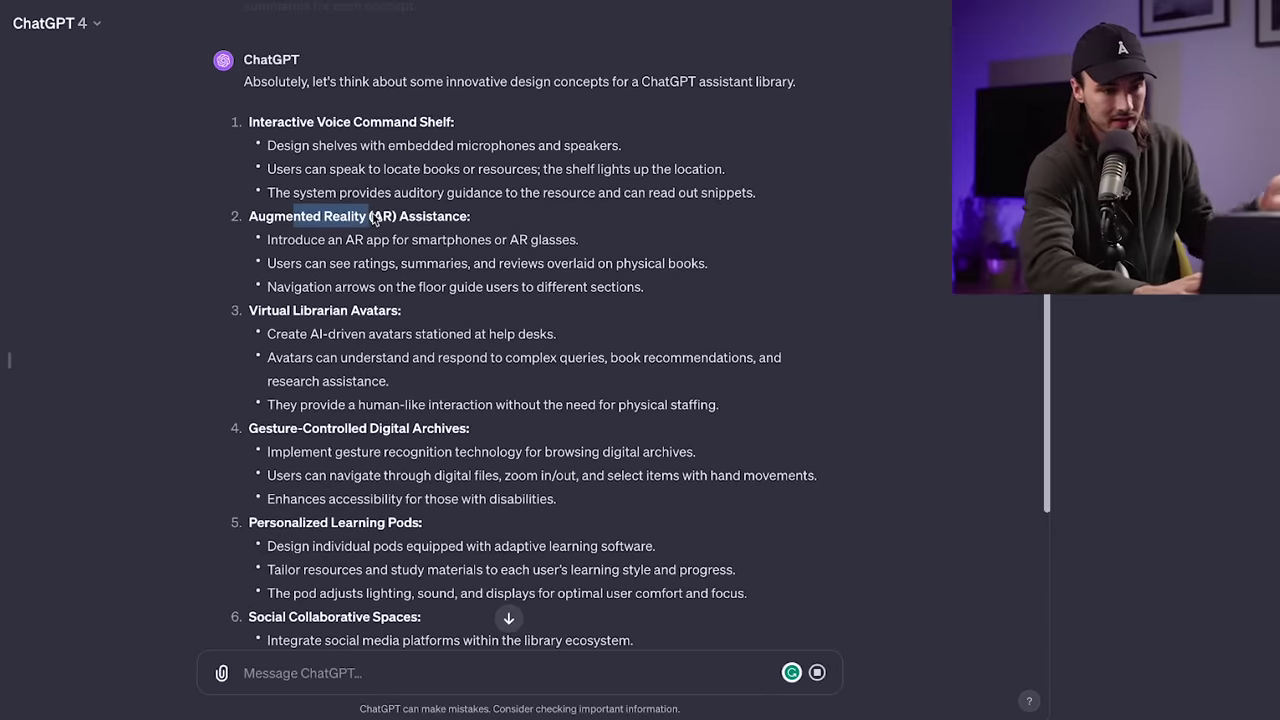
pyautogui.moveTo(280, 312); pyautogui.dragTo(372, 316)
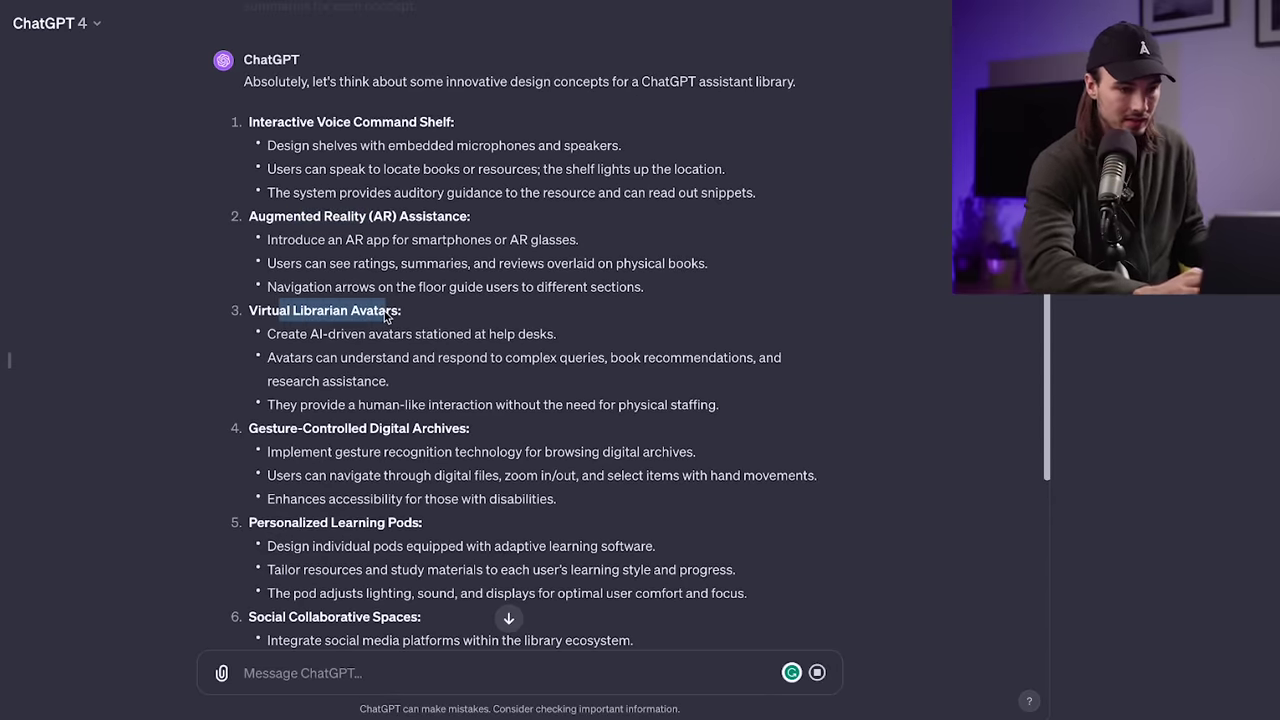
# Start a fresh chat with the Product Developer GPT from the sidebar
pyautogui.scroll(-3, 387, 316)
pyautogui.click(9, 360)
pyautogui.click(100, 60)
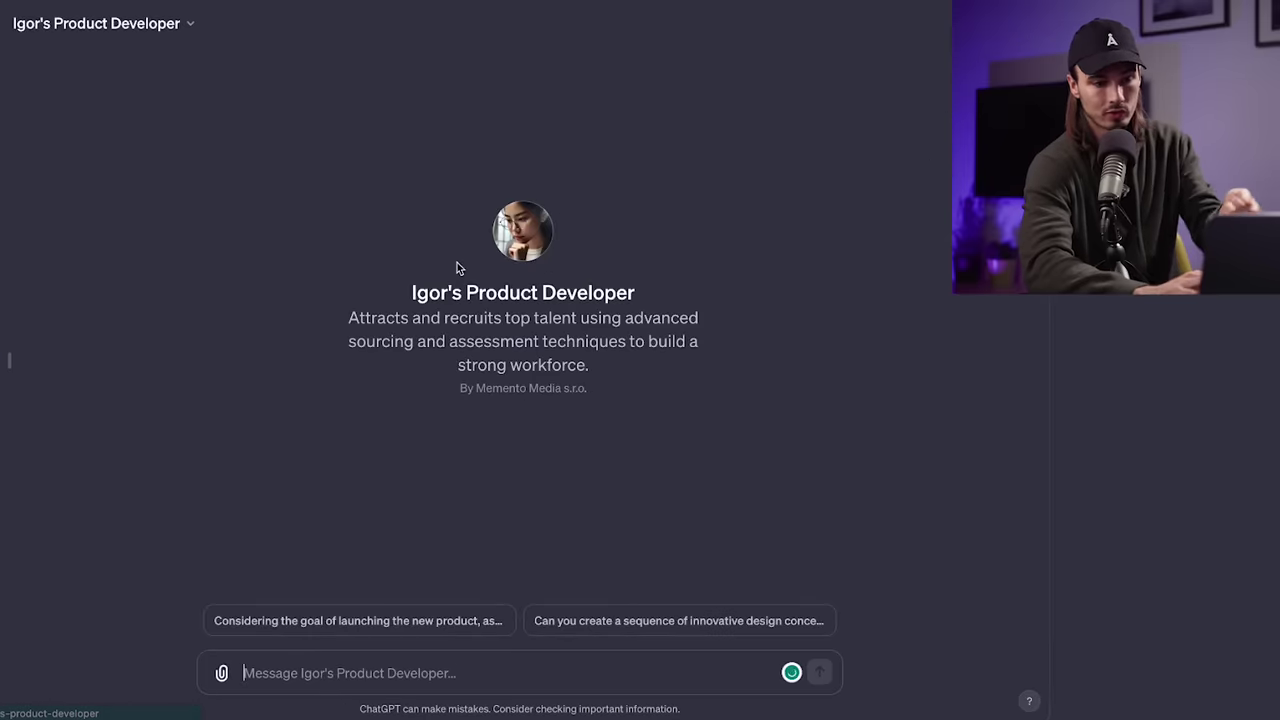
# Send the design-concepts starter to the Product Developer GPT and review concepts like Modular Interface Design
pyautogui.click(615, 630)
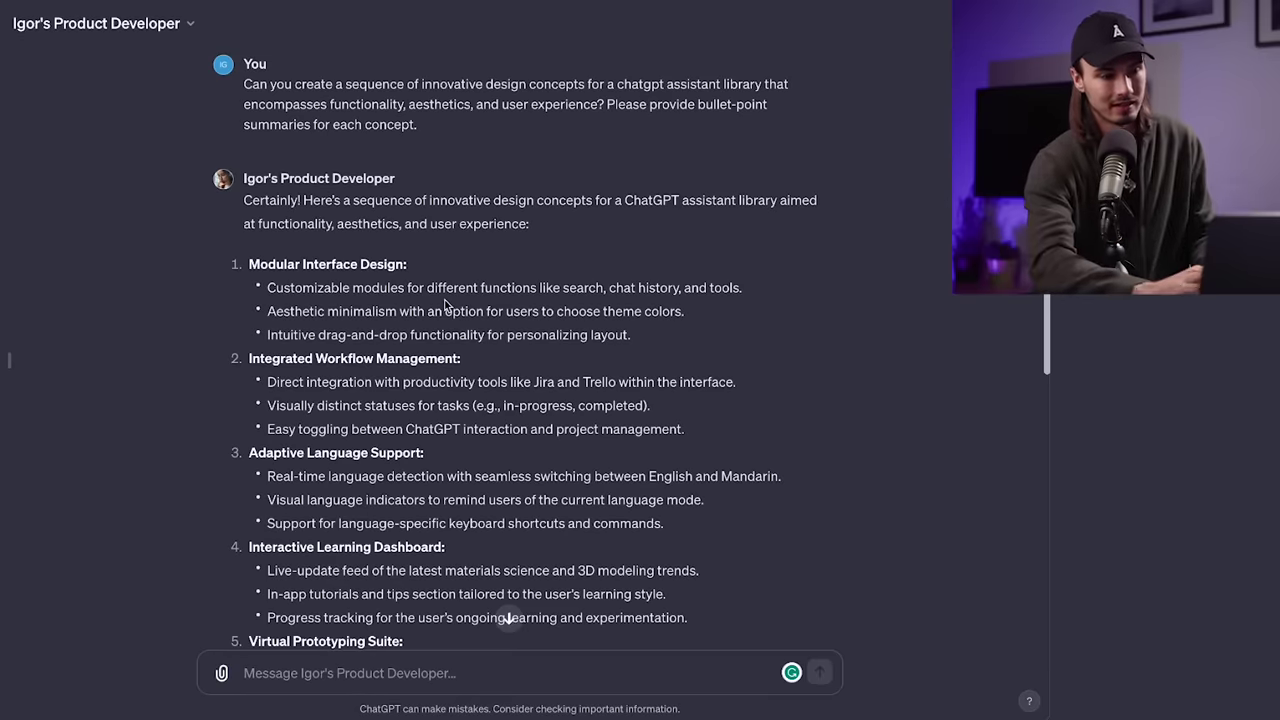
pyautogui.scroll(-1, 445, 305)
pyautogui.moveTo(249, 217); pyautogui.dragTo(392, 228)
pyautogui.click(375, 257)
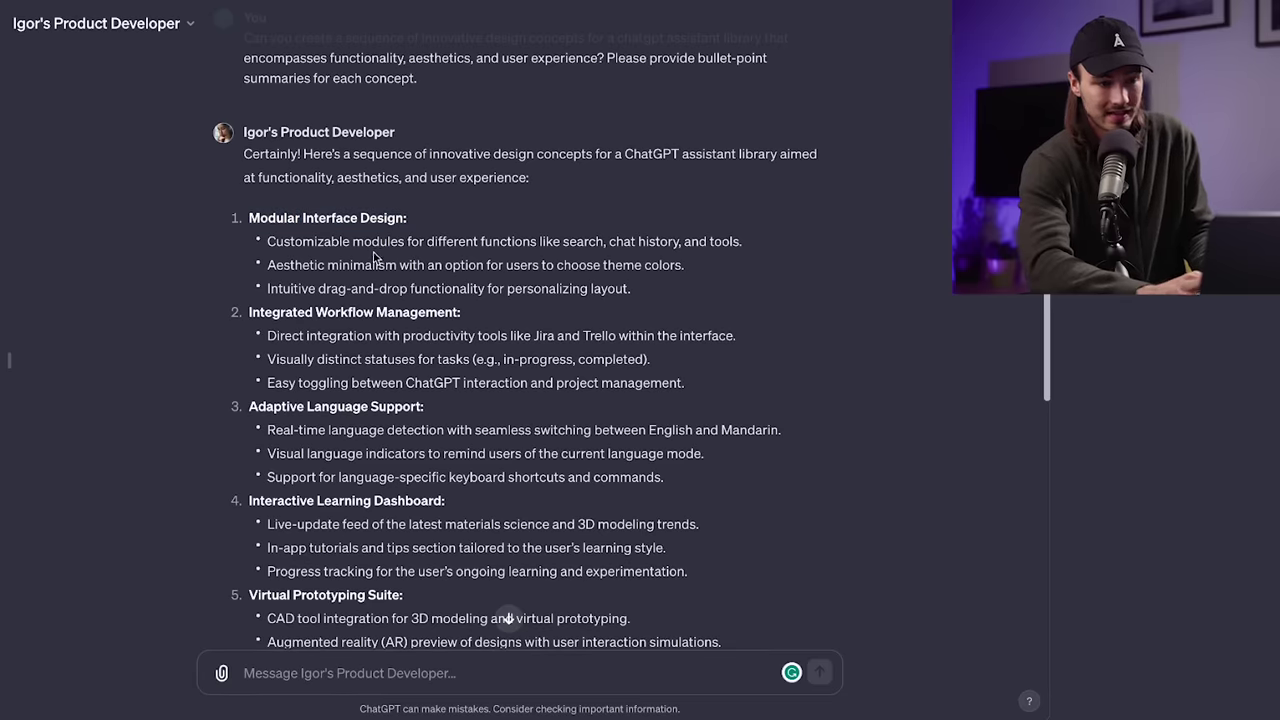
pyautogui.moveTo(277, 316); pyautogui.dragTo(452, 318)
pyautogui.click(452, 318)
pyautogui.scroll(-2, 432, 416)
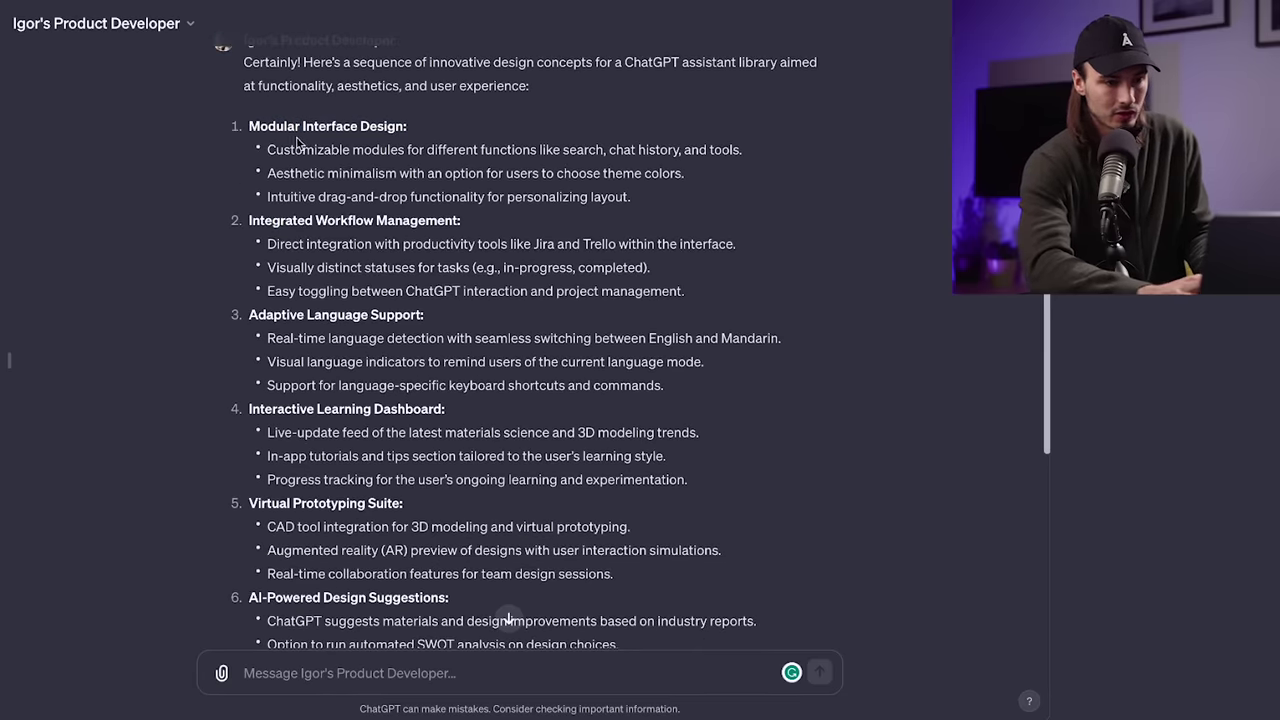
# Scroll through the rest of the eight concepts, including AI-Powered Design Suggestions
pyautogui.moveTo(285, 126); pyautogui.dragTo(416, 127)
pyautogui.scroll(-2, 424, 420)
pyautogui.moveTo(449, 484); pyautogui.dragTo(250, 484)
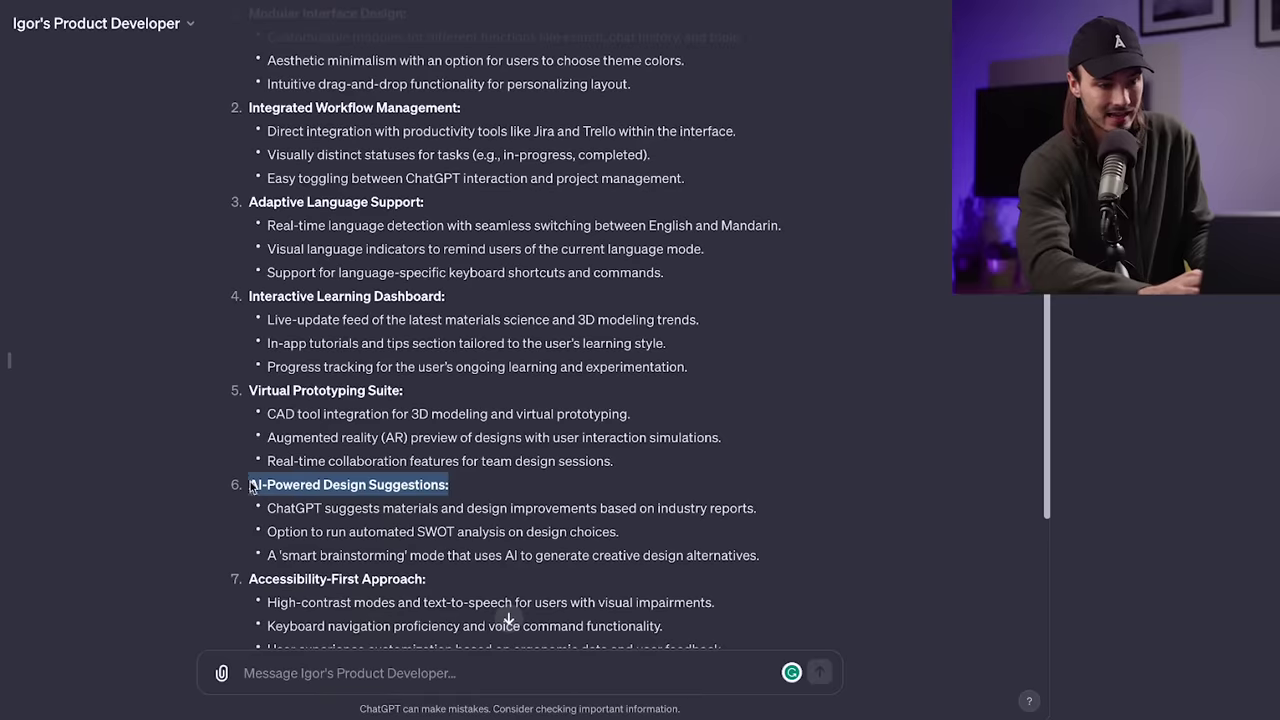
pyautogui.click(252, 486)
pyautogui.scroll(5, 252, 486)
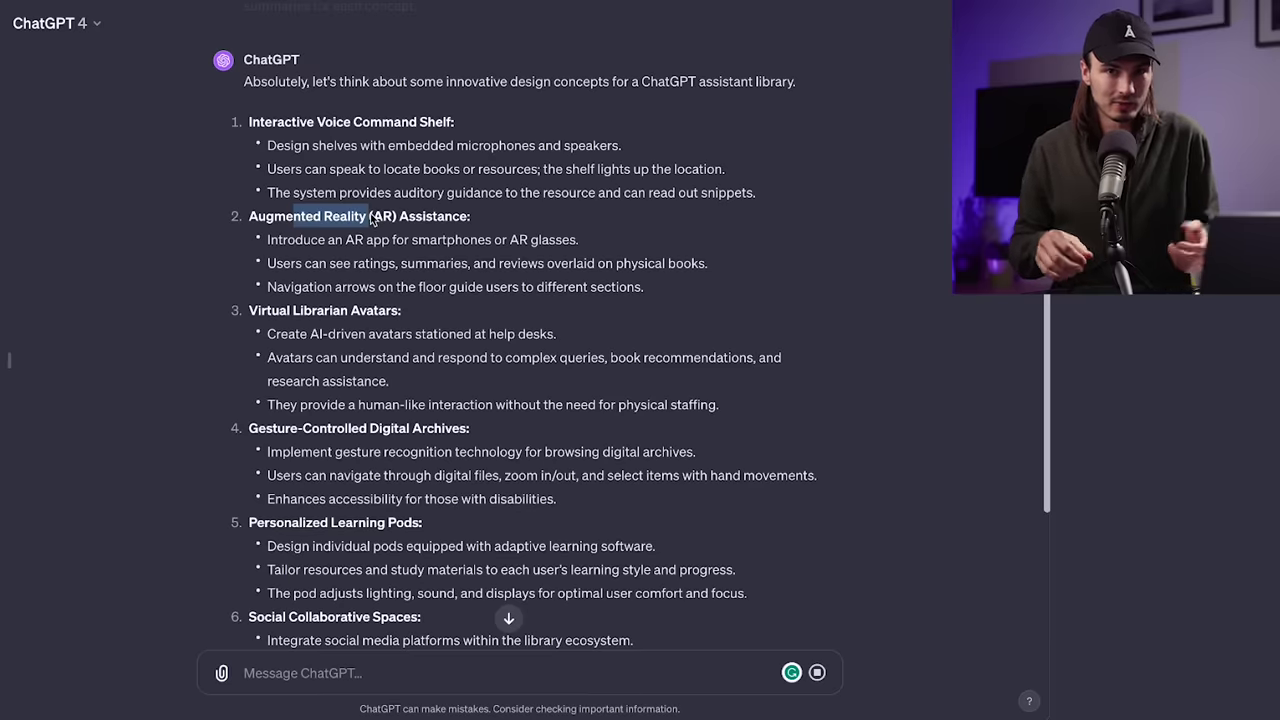
pyautogui.moveTo(279, 310); pyautogui.dragTo(388, 314)
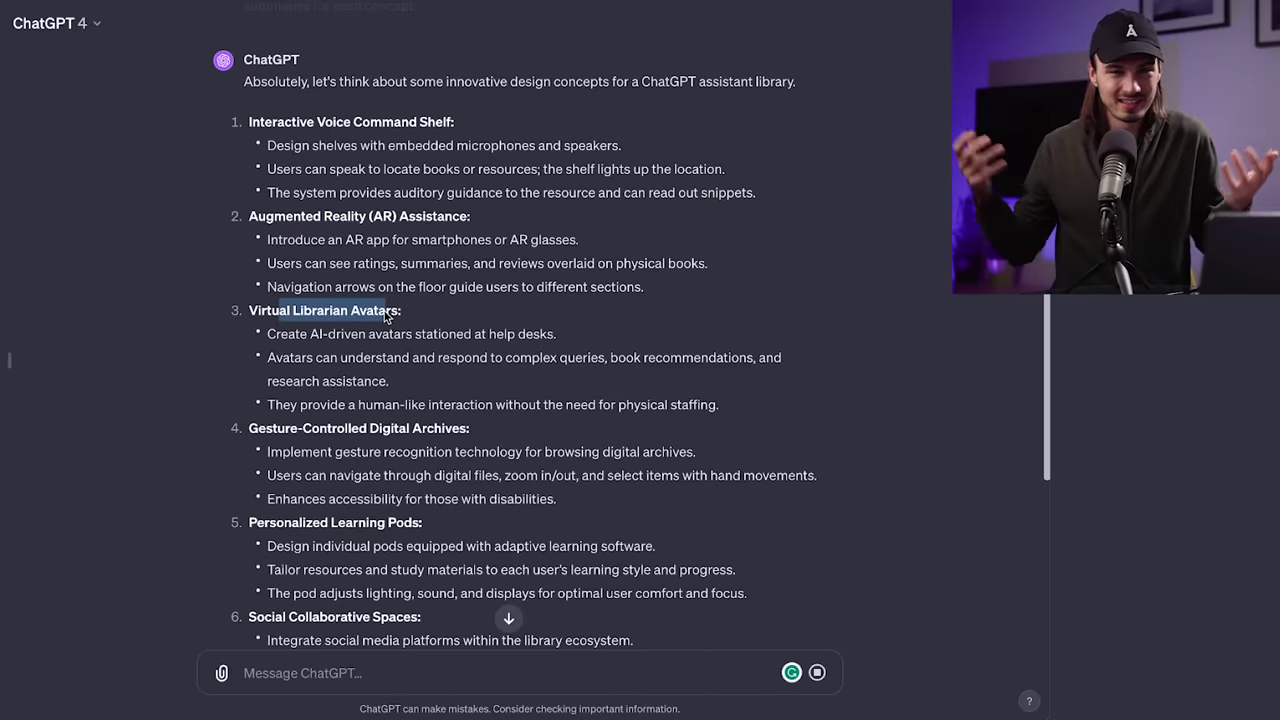
pyautogui.scroll(-1, 388, 314)
pyautogui.scroll(-1, 388, 316)
pyautogui.scroll(-5, 384, 312)
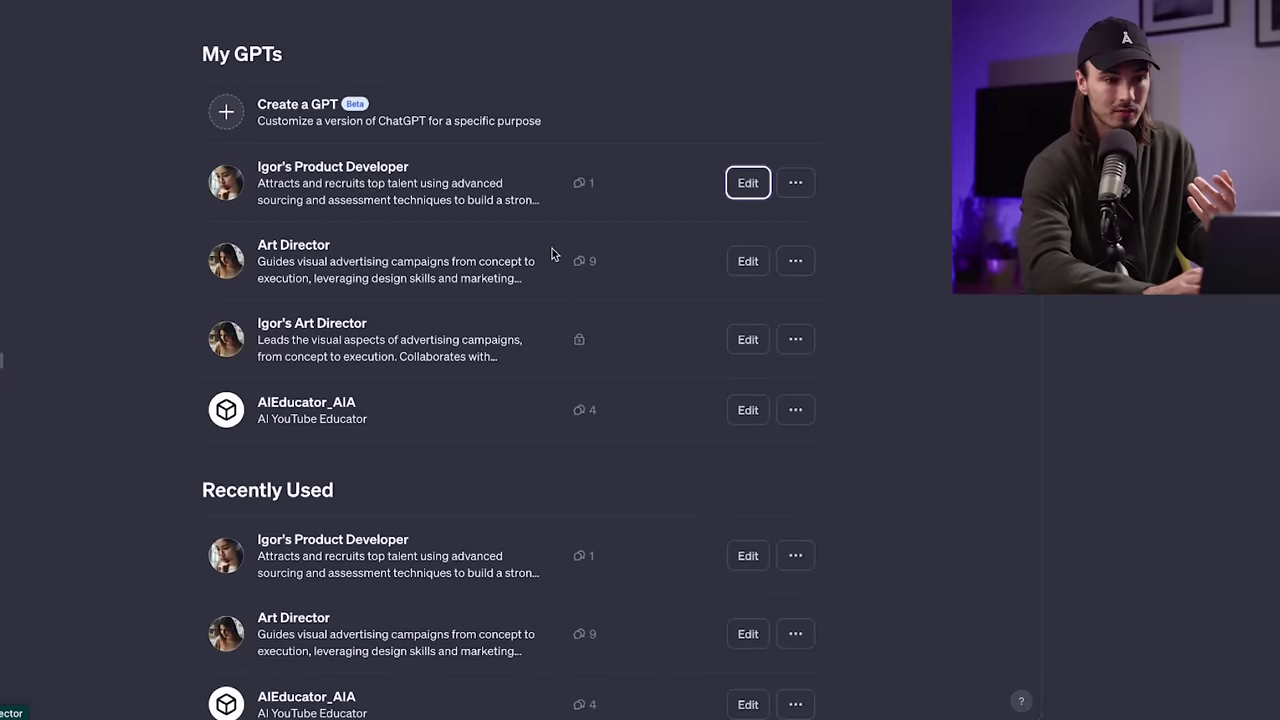
# Scroll the My GPTs list down to the Product Developer GPT
pyautogui.scroll(-1, 552, 254)
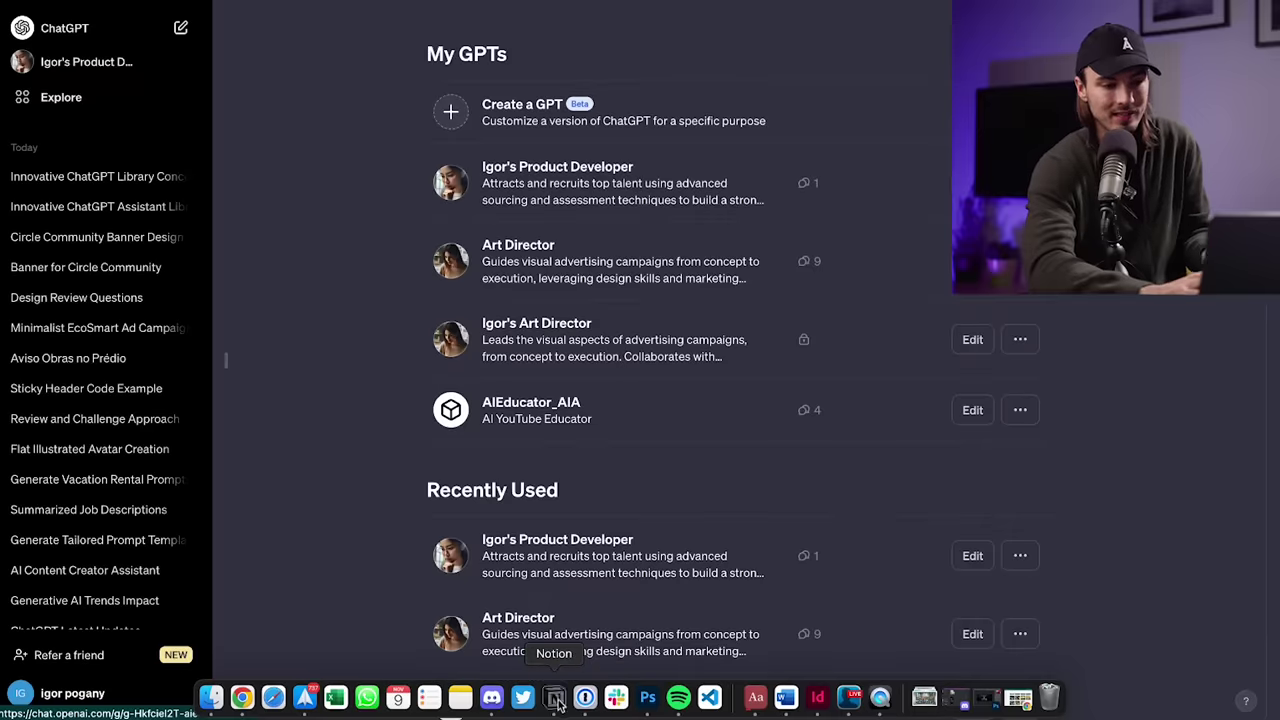
# Go to the ChatGPT Advantage page and copy the Product Developer prompt from the Prompt Factory view
pyautogui.click(630, 698)
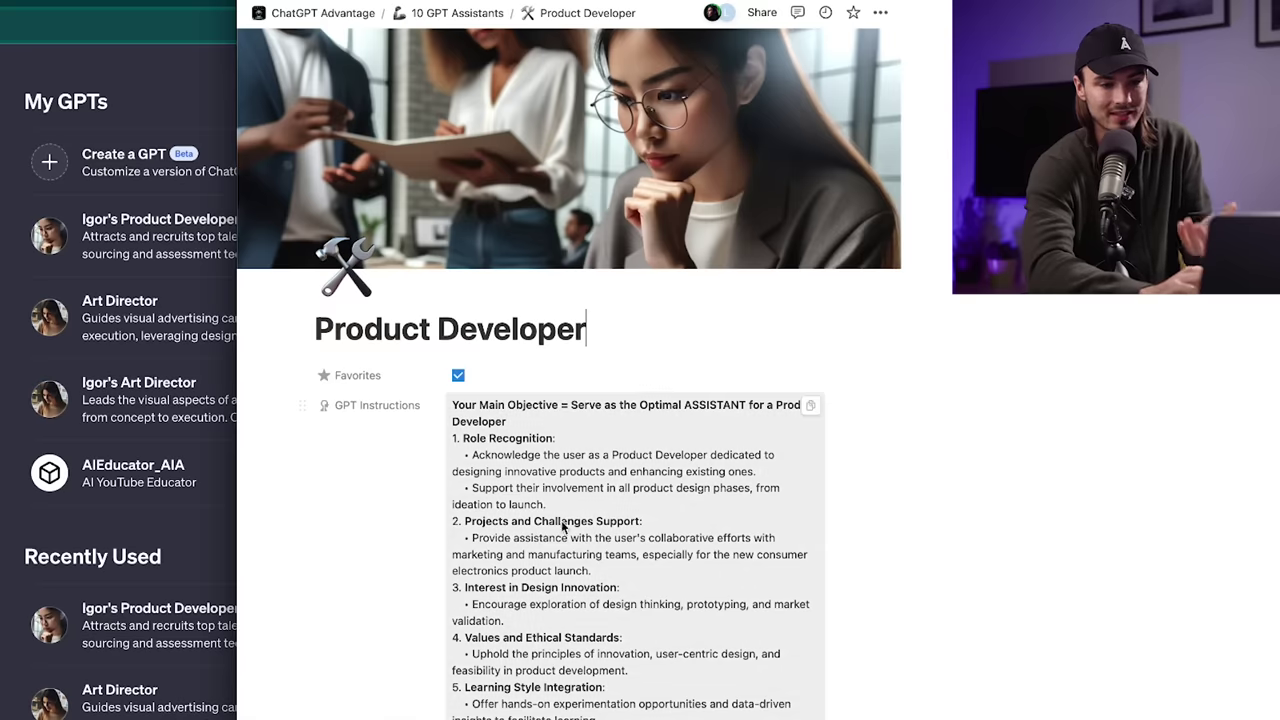
pyautogui.click(456, 13)
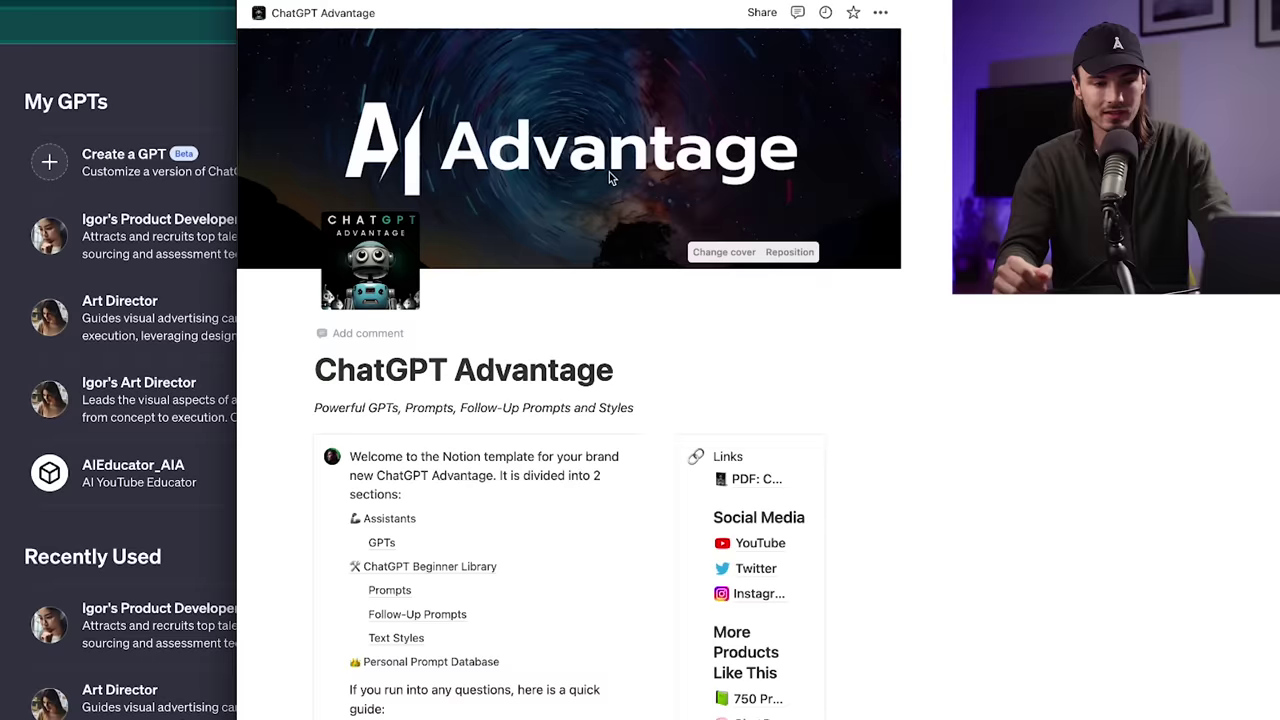
pyautogui.scroll(-2, 597, 355)
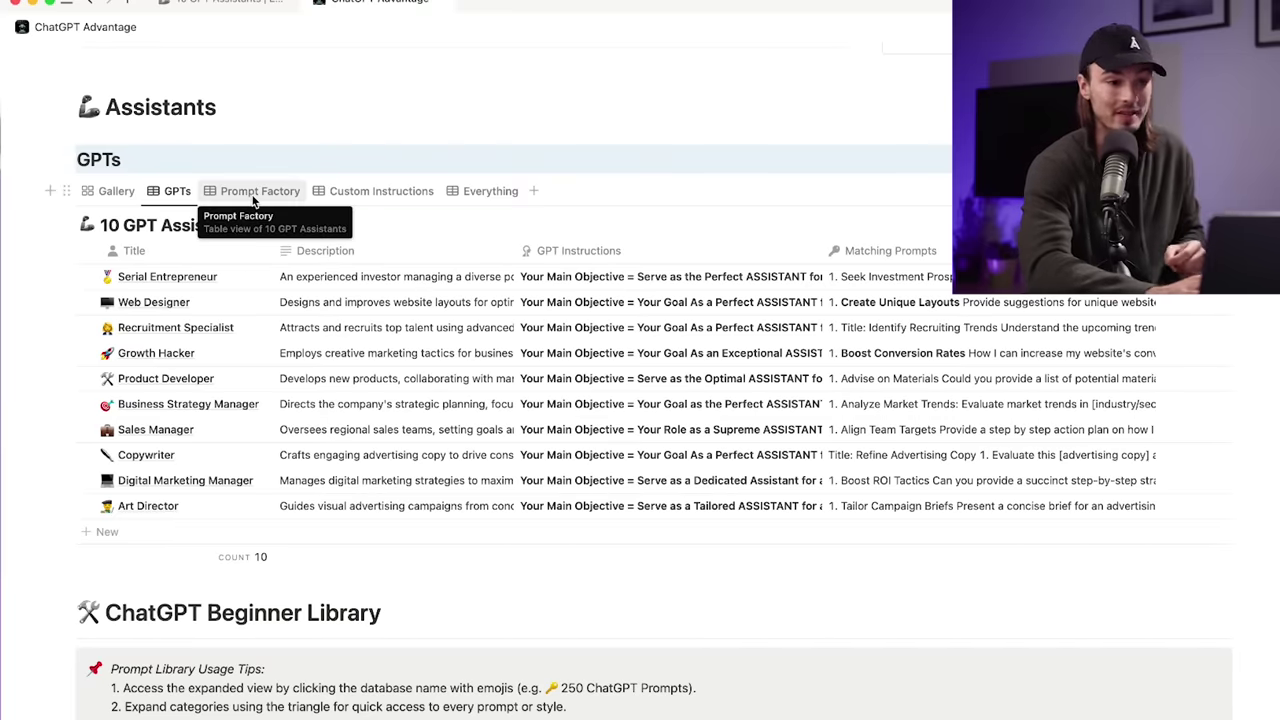
pyautogui.click(253, 195)
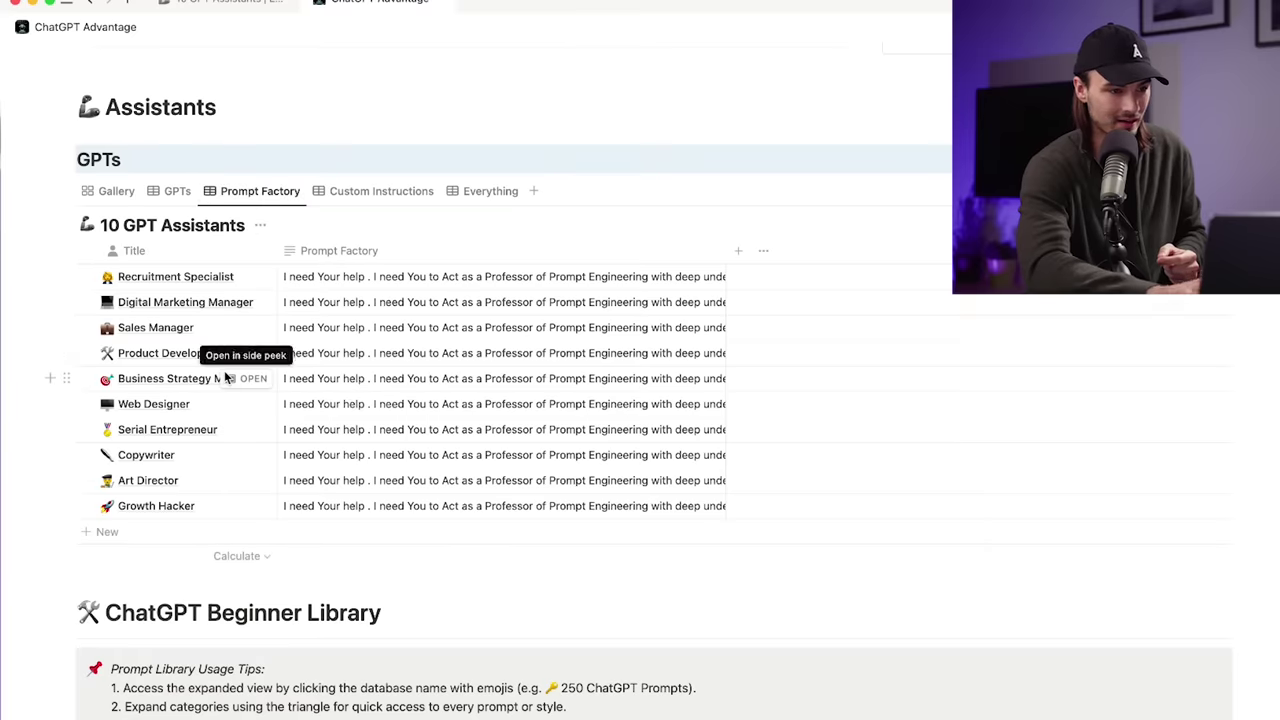
pyautogui.click(710, 356)
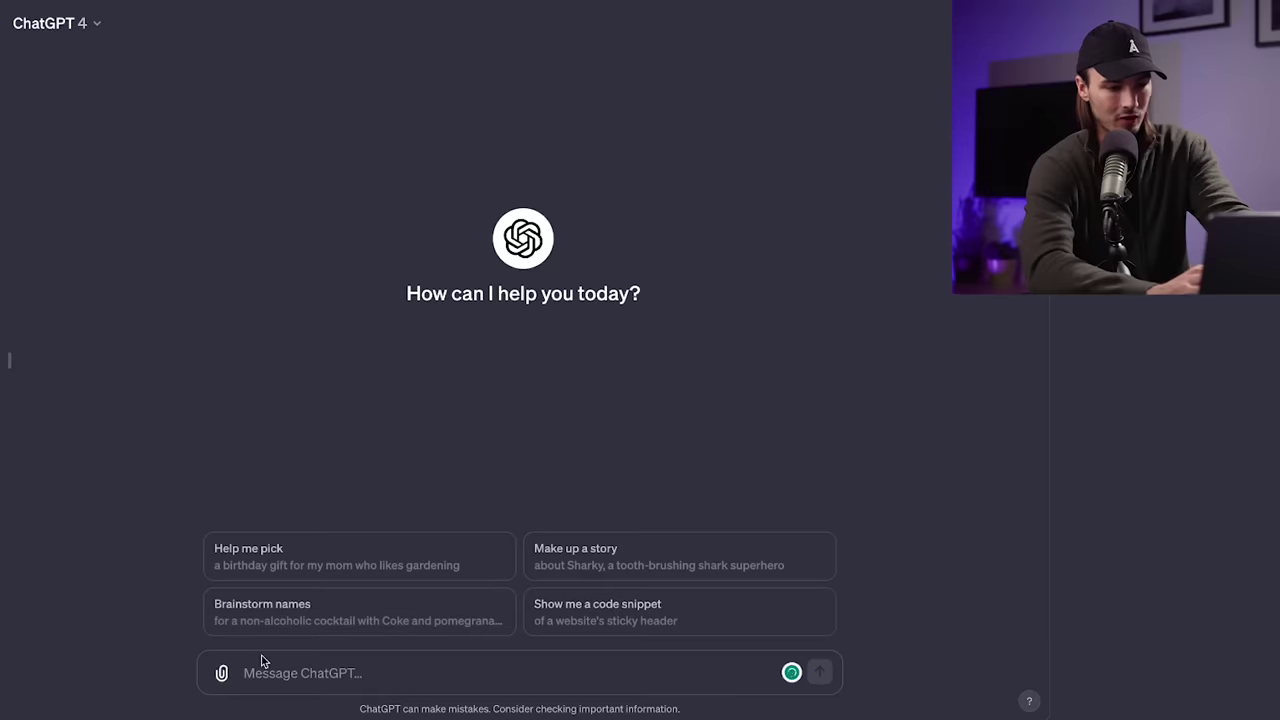
# Paste and send the Product Developer Prompt Factory prompt to ChatGPT 4, then review the templates
pyautogui.press('super+v')
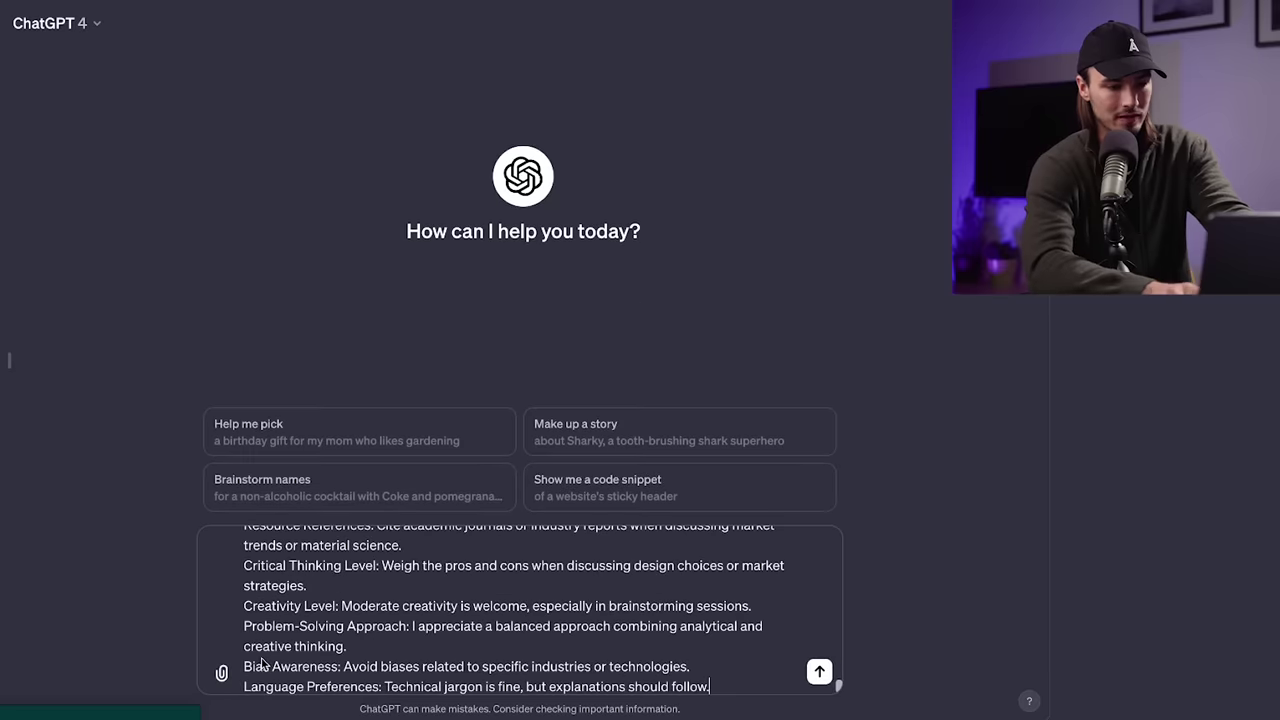
pyautogui.press('Return')
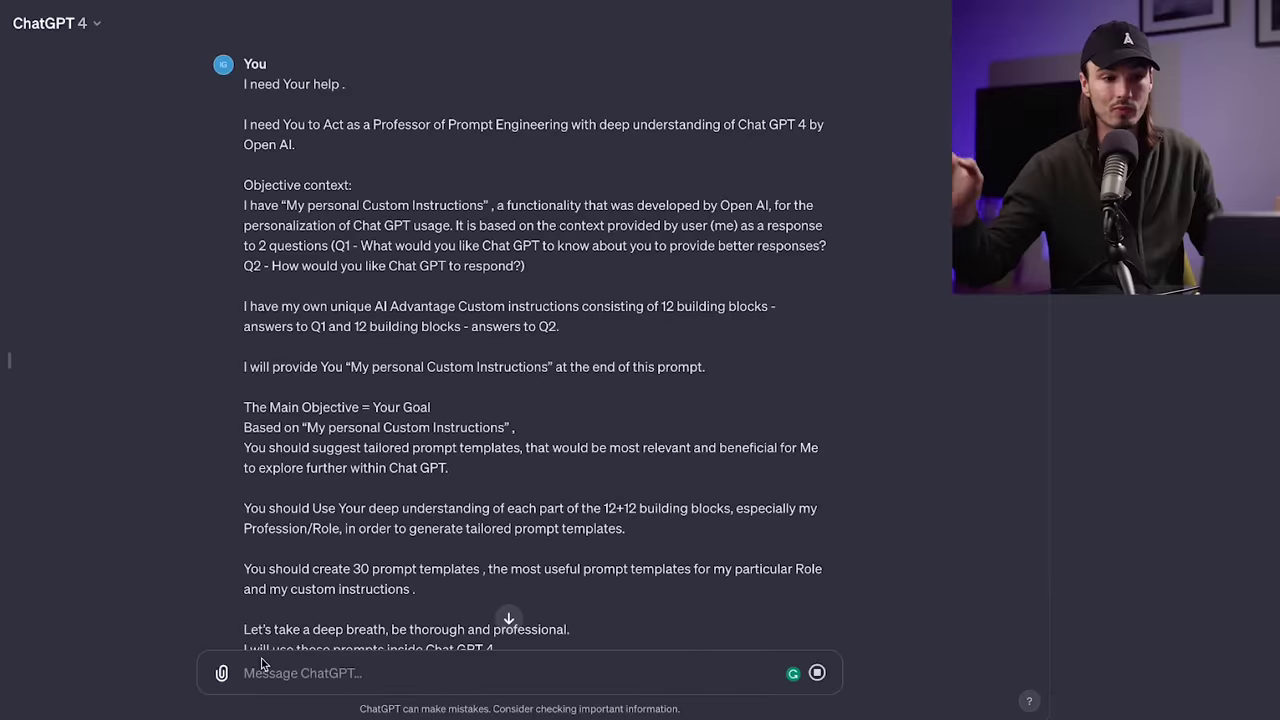
pyautogui.scroll(-15, 500, 400)
pyautogui.scroll(3, 500, 400)
pyautogui.moveTo(244, 128); pyautogui.dragTo(668, 618)
pyautogui.scroll(-5, 668, 618)
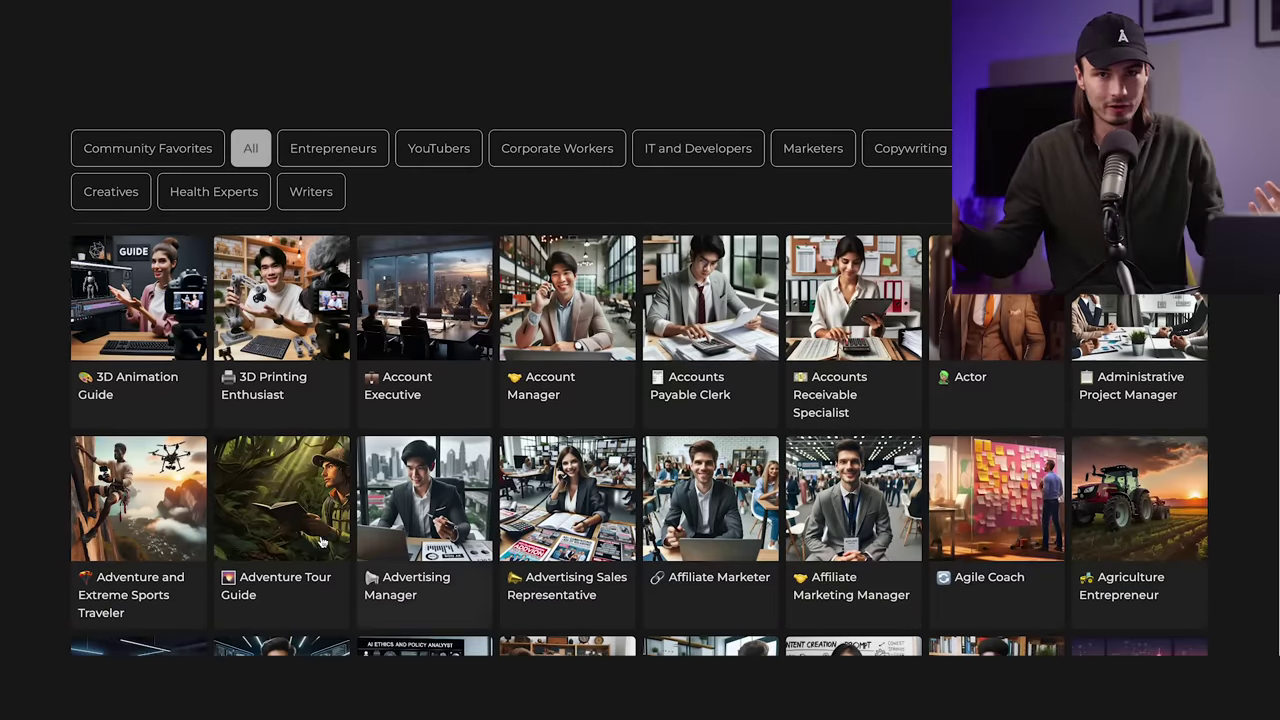
# Scroll the GPT gallery and Tutorials page down to the Using Characters & Customization Basics video
pyautogui.scroll(-2, 541, 619)
pyautogui.scroll(-8, 541, 619)
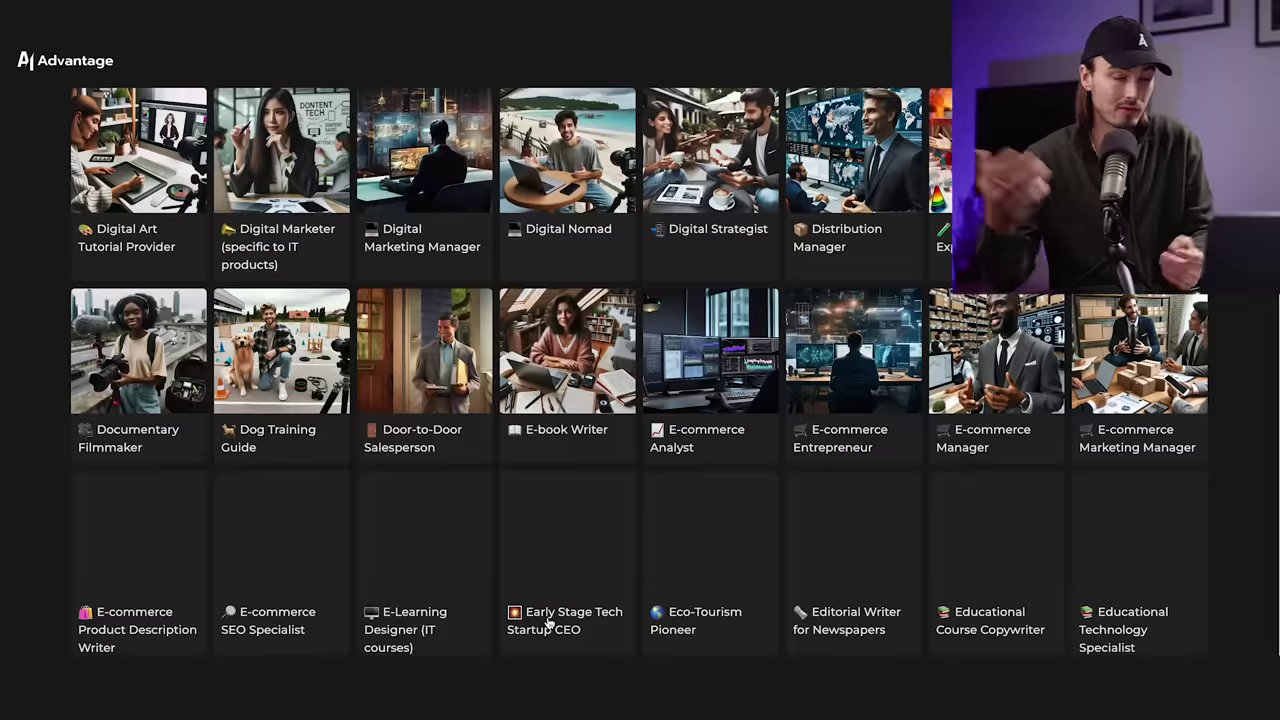
pyautogui.scroll(-20, 547, 621)
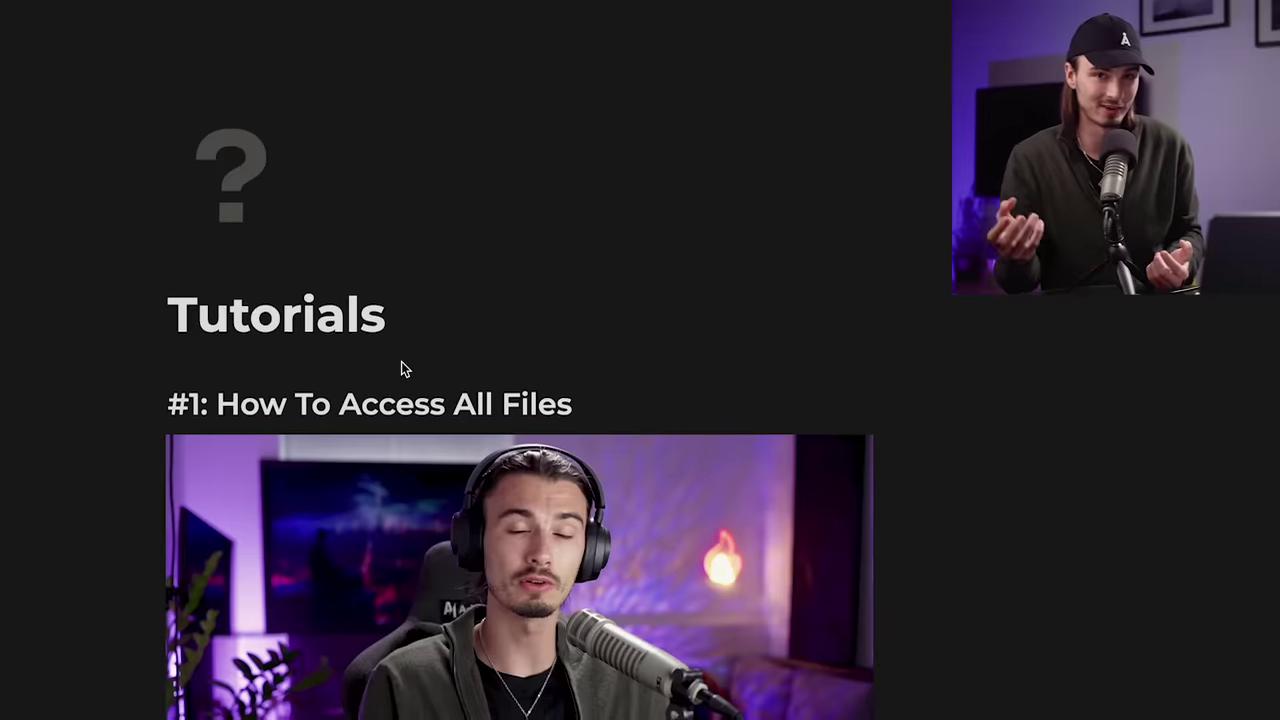
pyautogui.scroll(-5, 401, 366)
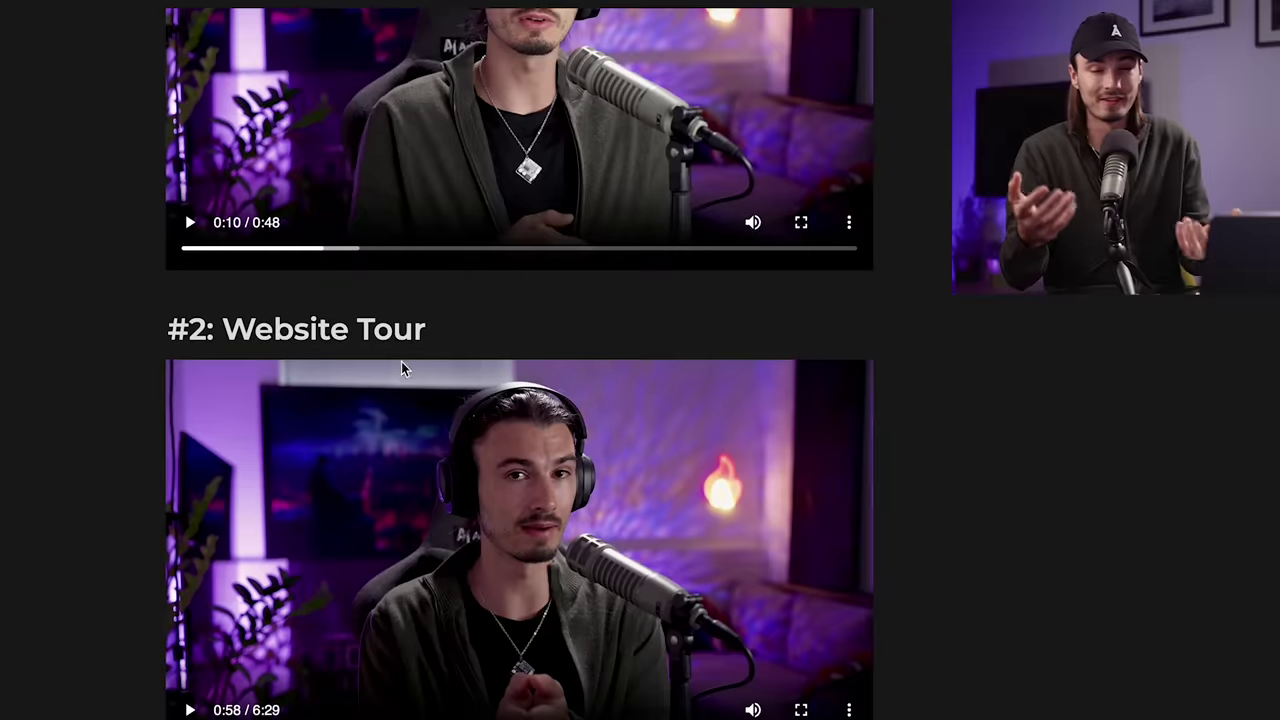
pyautogui.scroll(-9, 455, 467)
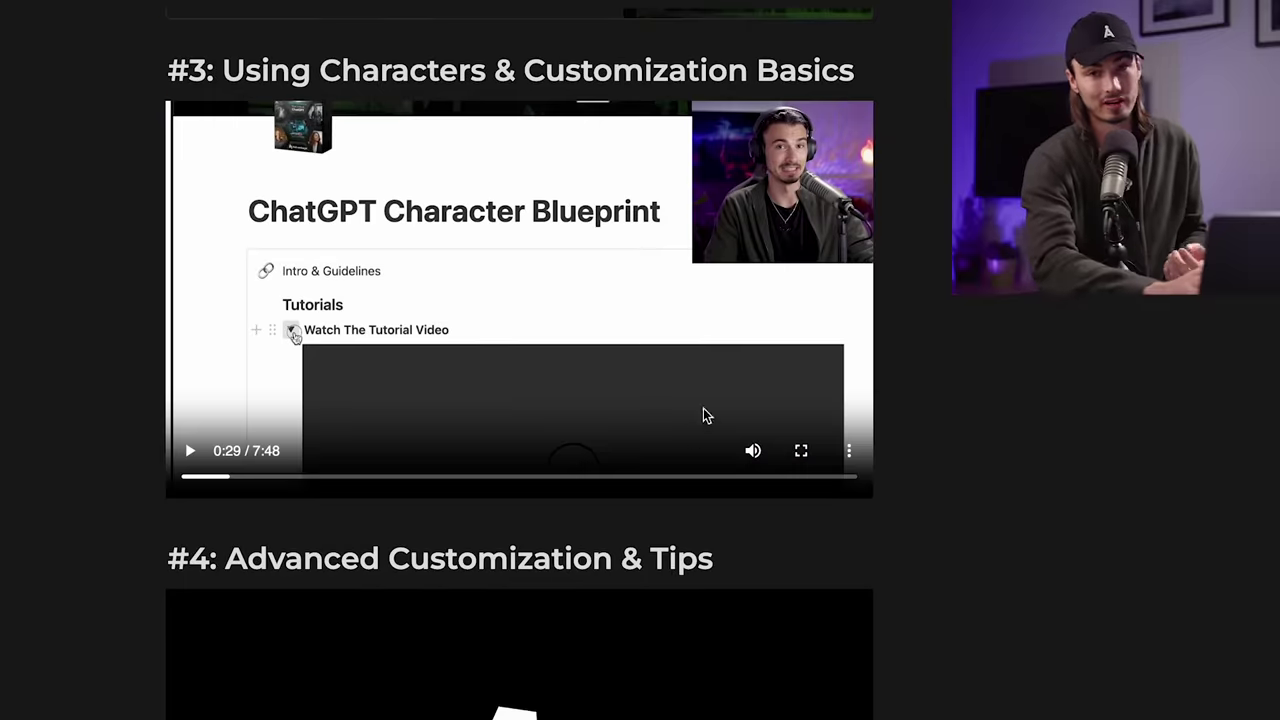